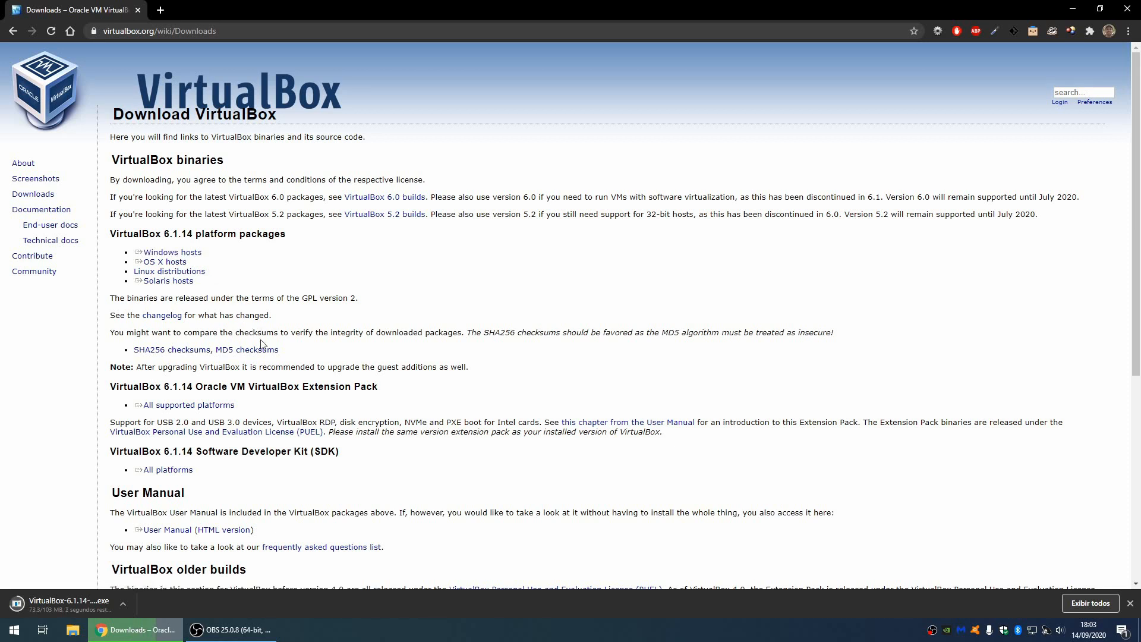
Step: Download the VirtualBox 6.1.14 Extension Pack for all supported platforms from virtualbox.org
{"action": "left_click_drag", "start_coordinate": [381, 387], "coordinate": [250, 392]}
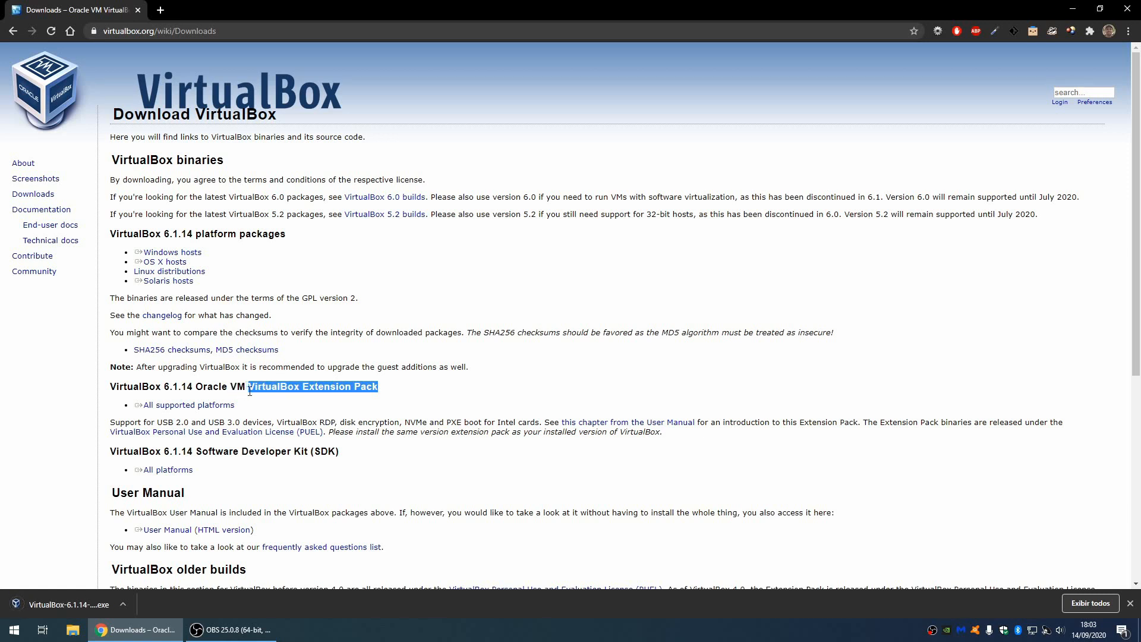
{"action": "left_click", "coordinate": [219, 409]}
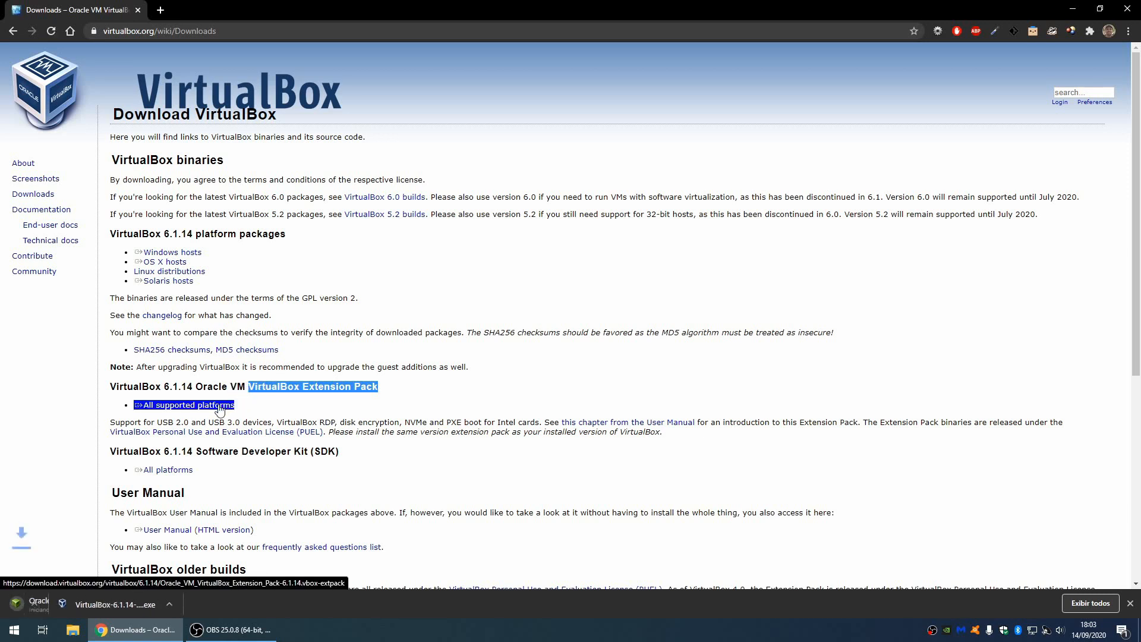
{"action": "left_click", "coordinate": [365, 298]}
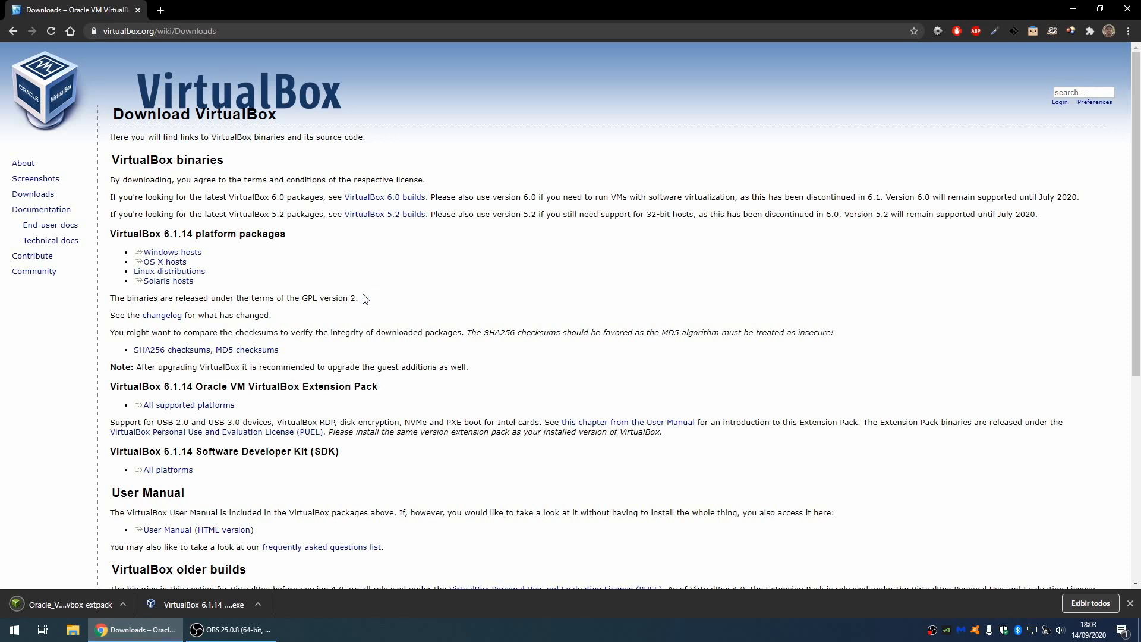
Step: Install VirtualBox 6.1.14 with default features and shortcuts, accepting the network reset warning
{"action": "left_click", "coordinate": [212, 603]}
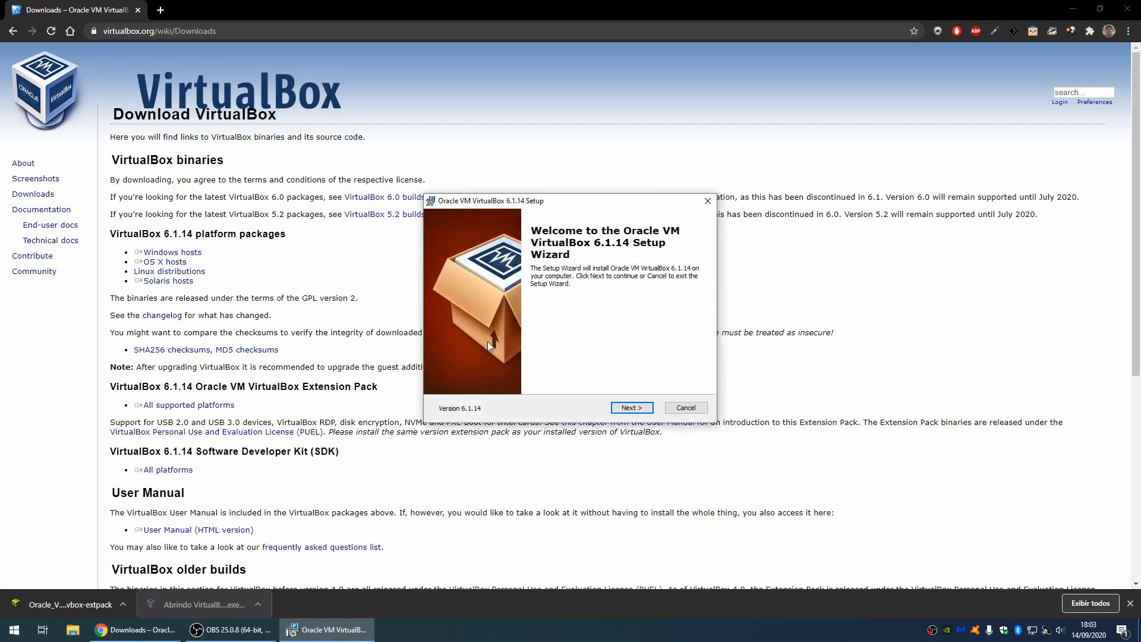
{"action": "left_click", "coordinate": [633, 410]}
{"action": "left_click", "coordinate": [629, 409]}
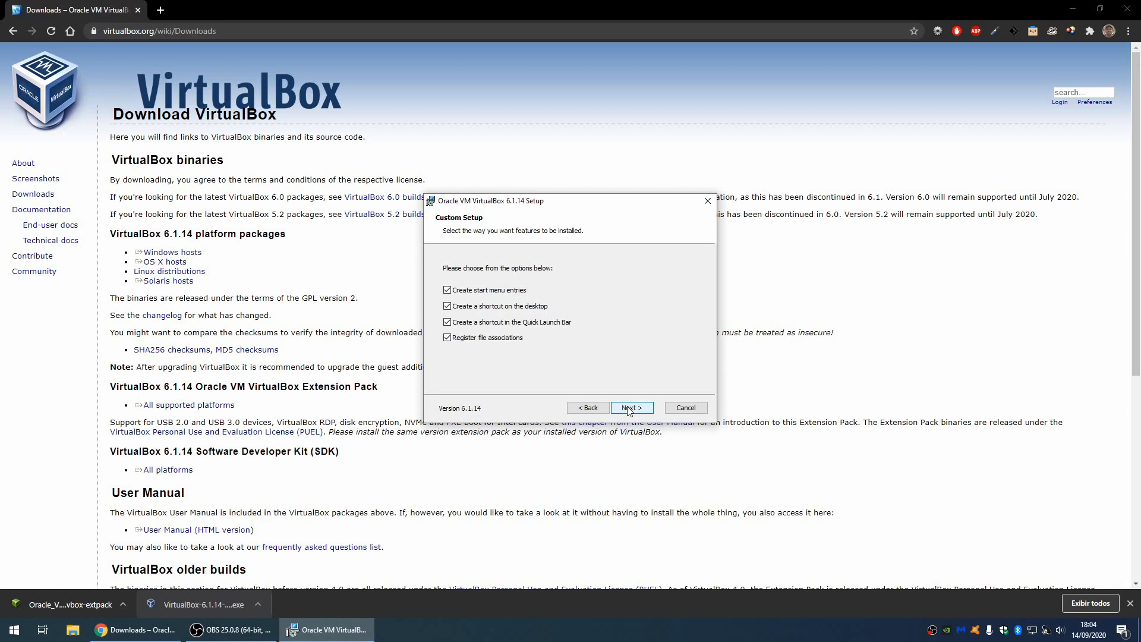
{"action": "left_click", "coordinate": [629, 409]}
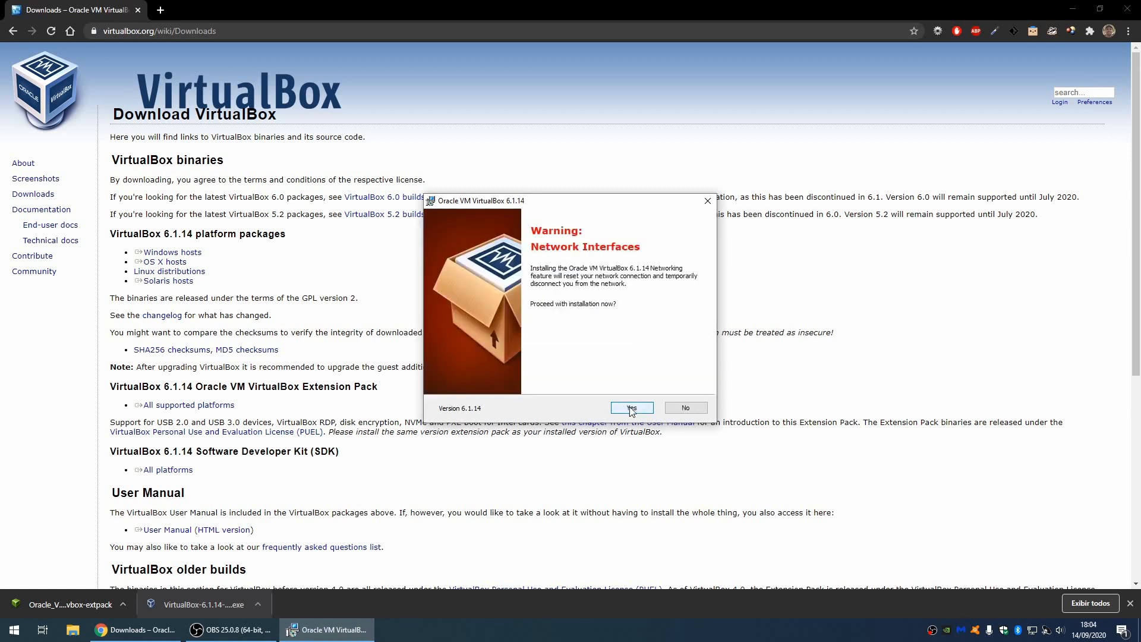
{"action": "left_click", "coordinate": [631, 408]}
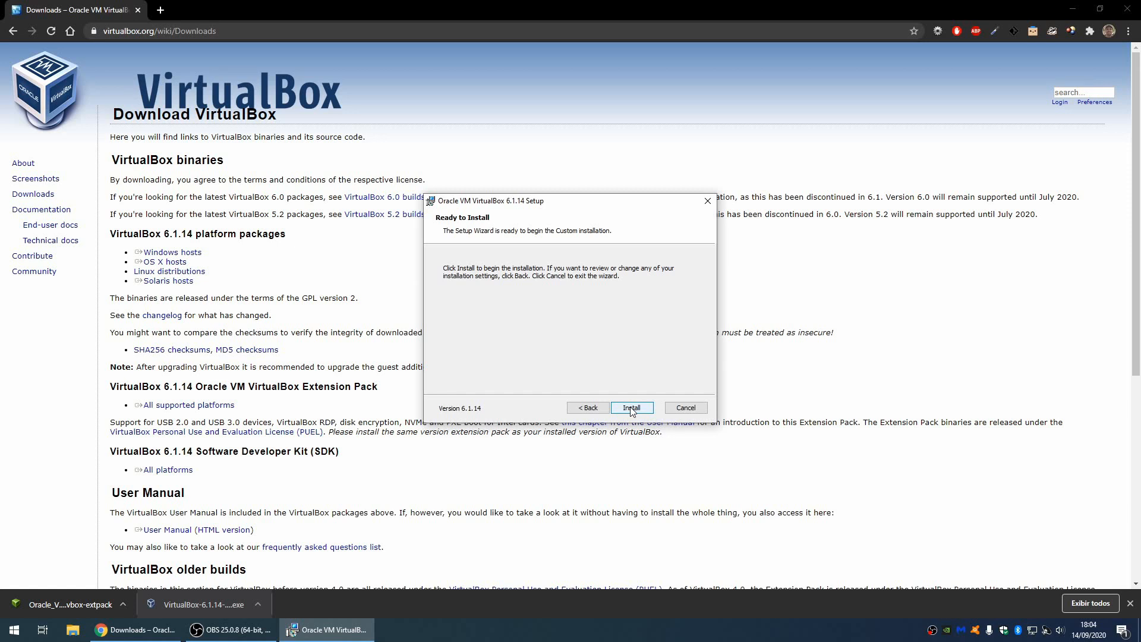
{"action": "left_click", "coordinate": [632, 408]}
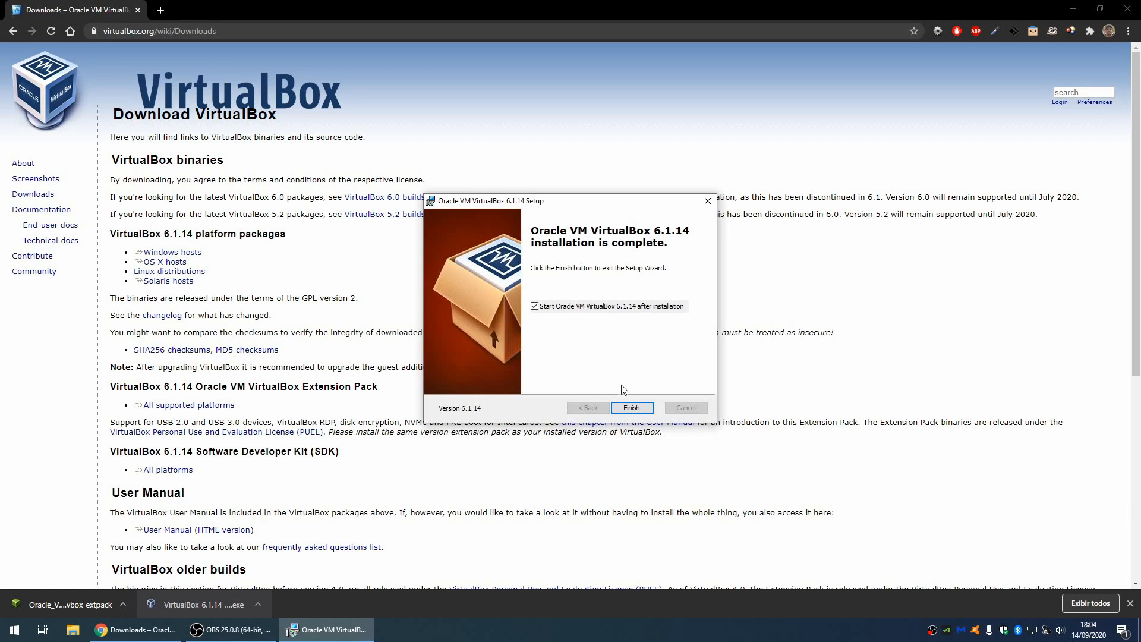
{"action": "left_click", "coordinate": [631, 408]}
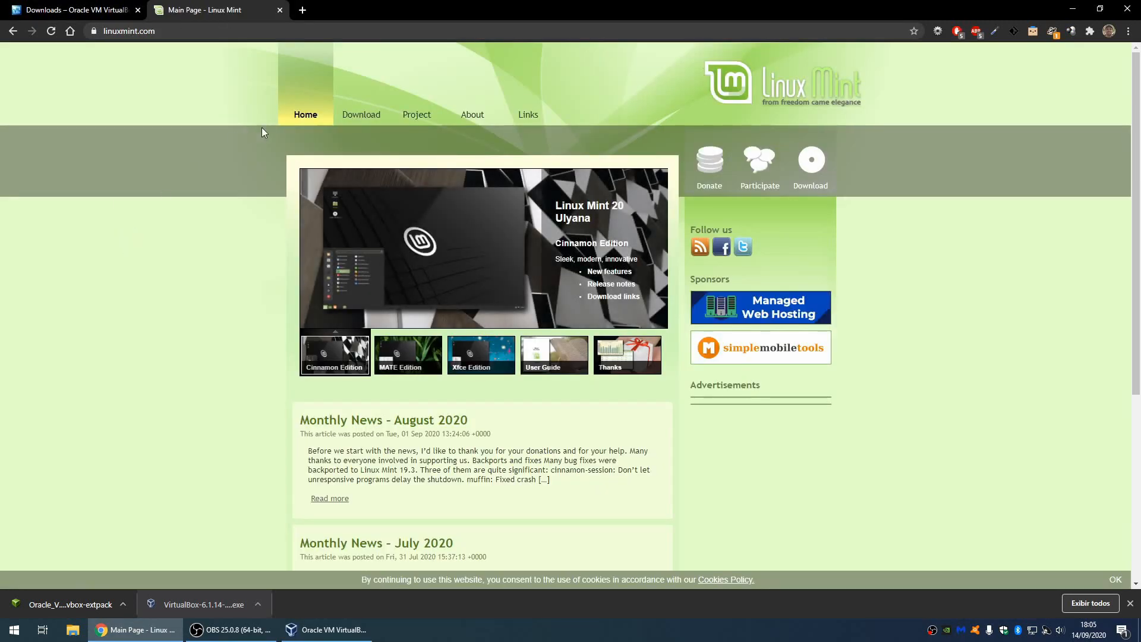
Step: Reach the Linux Mint 20 Cinnamon download page on linuxmint.com, then close Chrome
{"action": "mouse_move", "coordinate": [358, 117]}
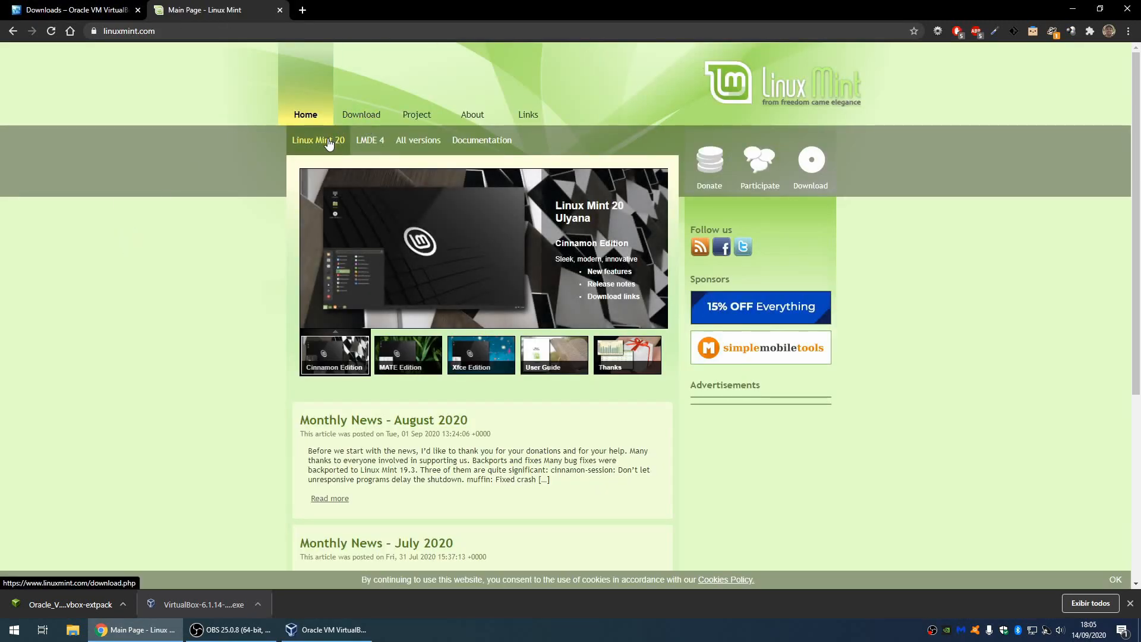
{"action": "left_click", "coordinate": [327, 142]}
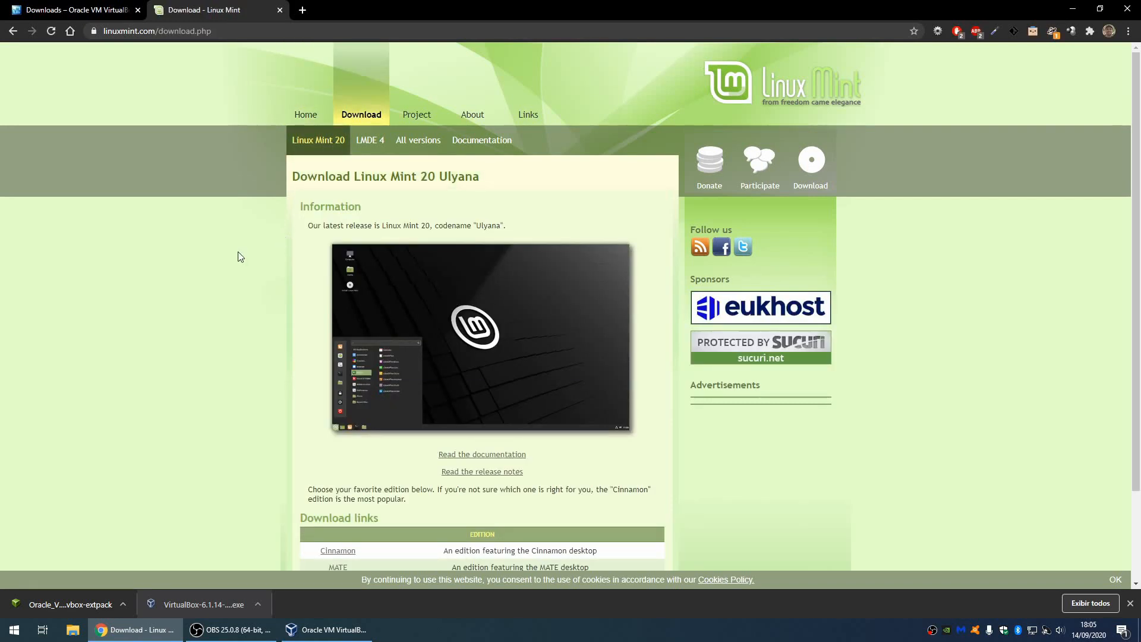
{"action": "scroll", "coordinate": [238, 256], "scroll_direction": "down", "scroll_amount": 2}
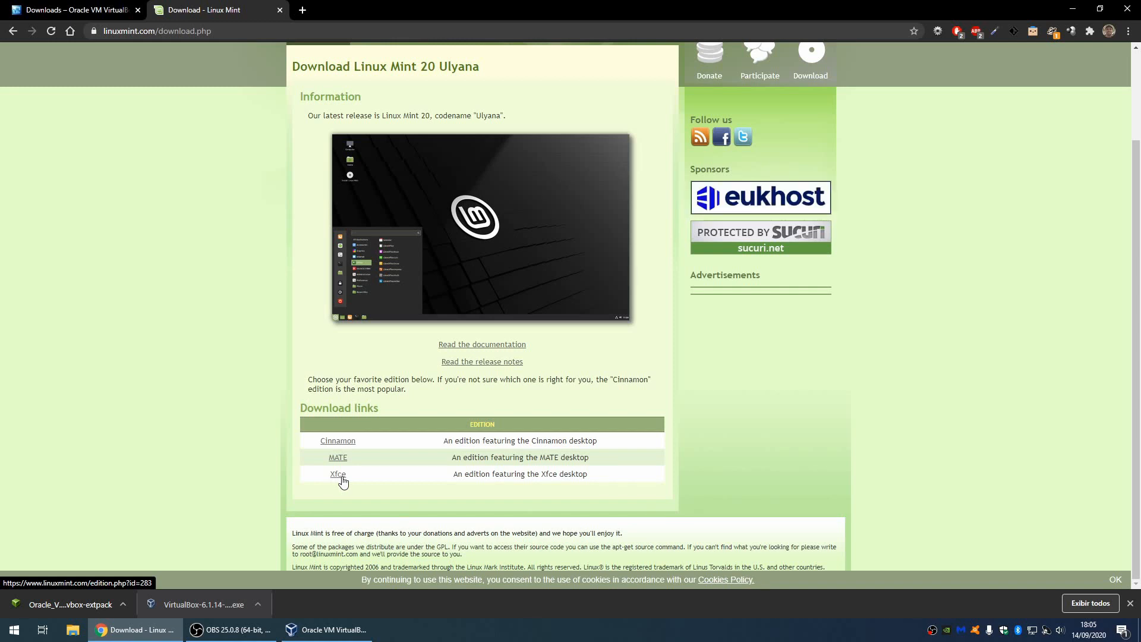
{"action": "left_click", "coordinate": [347, 443]}
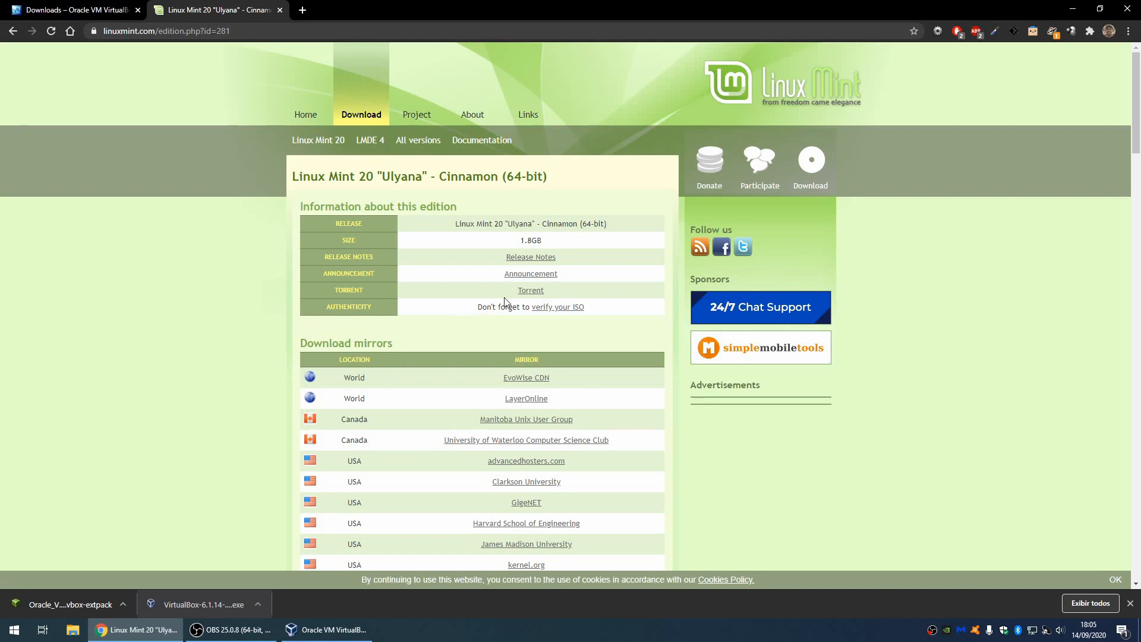
{"action": "left_click_drag", "start_coordinate": [552, 291], "coordinate": [517, 292]}
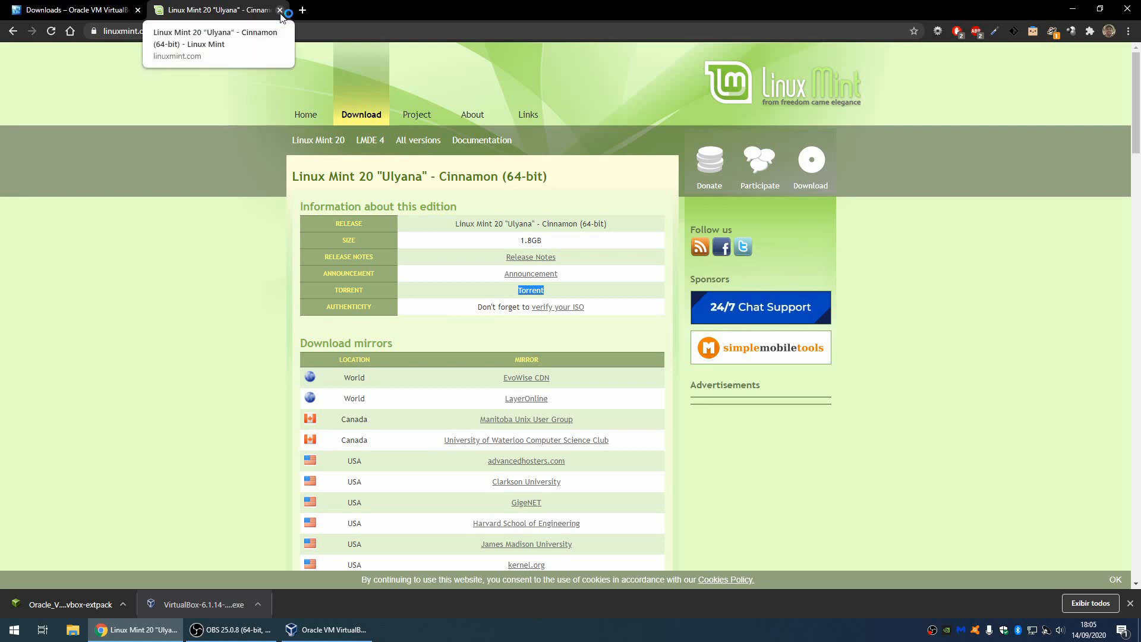
{"action": "left_click", "coordinate": [280, 10]}
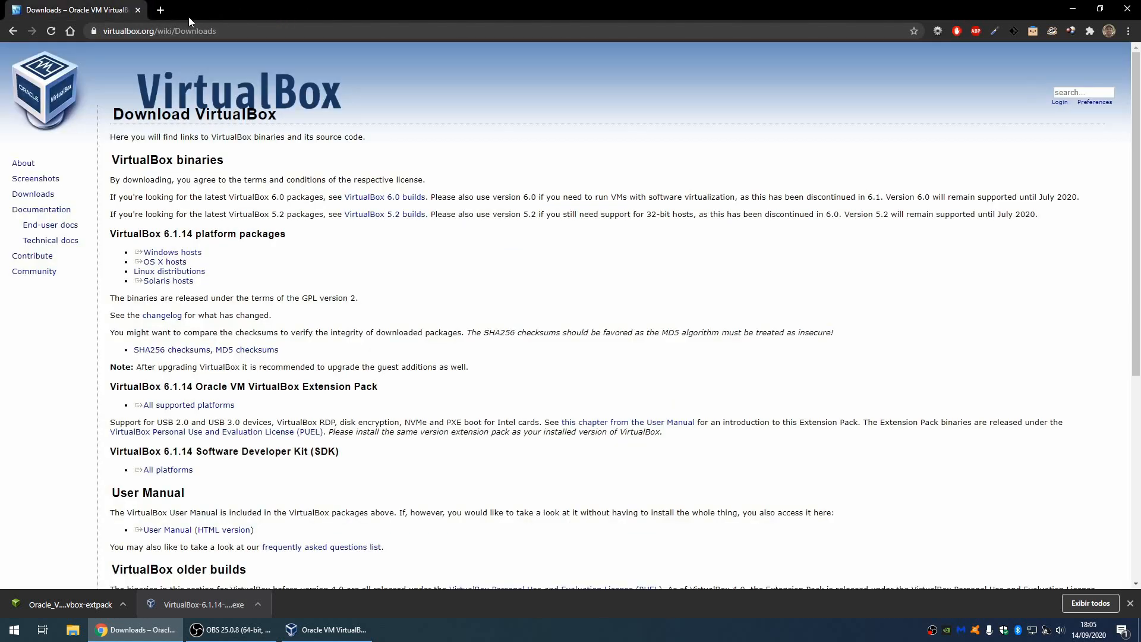
{"action": "left_click", "coordinate": [138, 10]}
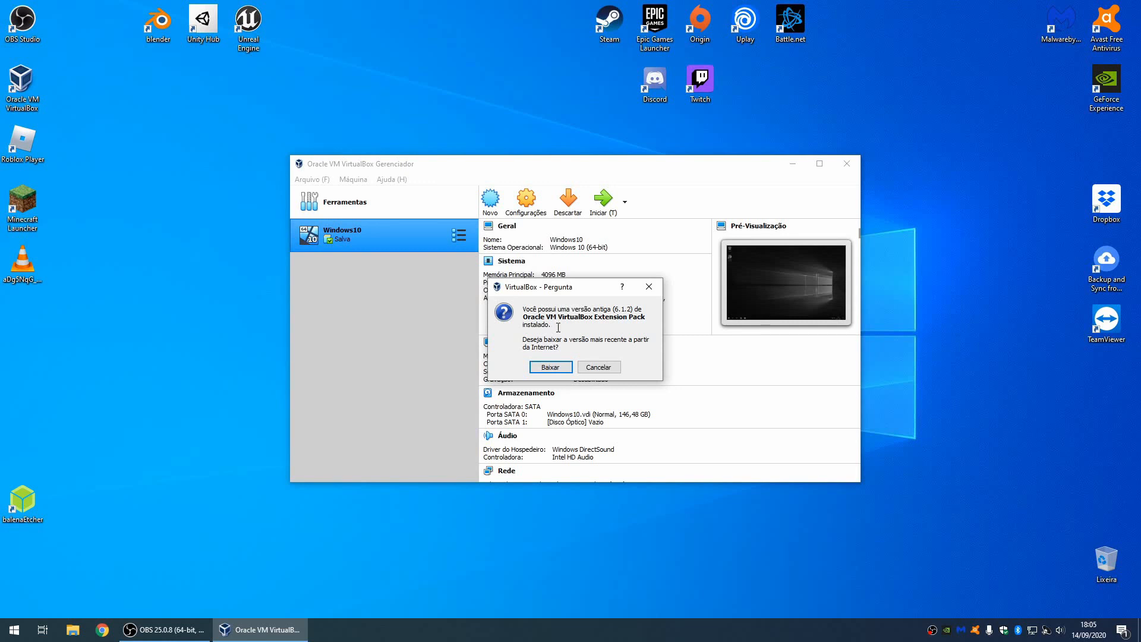
Step: Decline the Extension Pack update prompt and go to the Extensions page of Preferences
{"action": "left_click", "coordinate": [596, 369]}
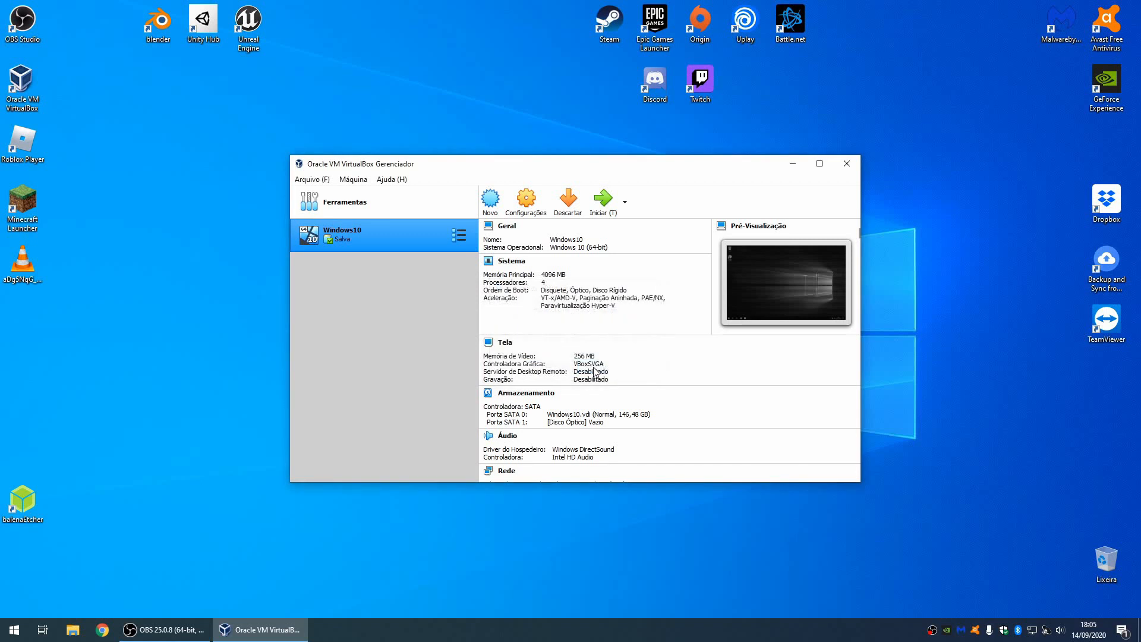
{"action": "left_click", "coordinate": [311, 180]}
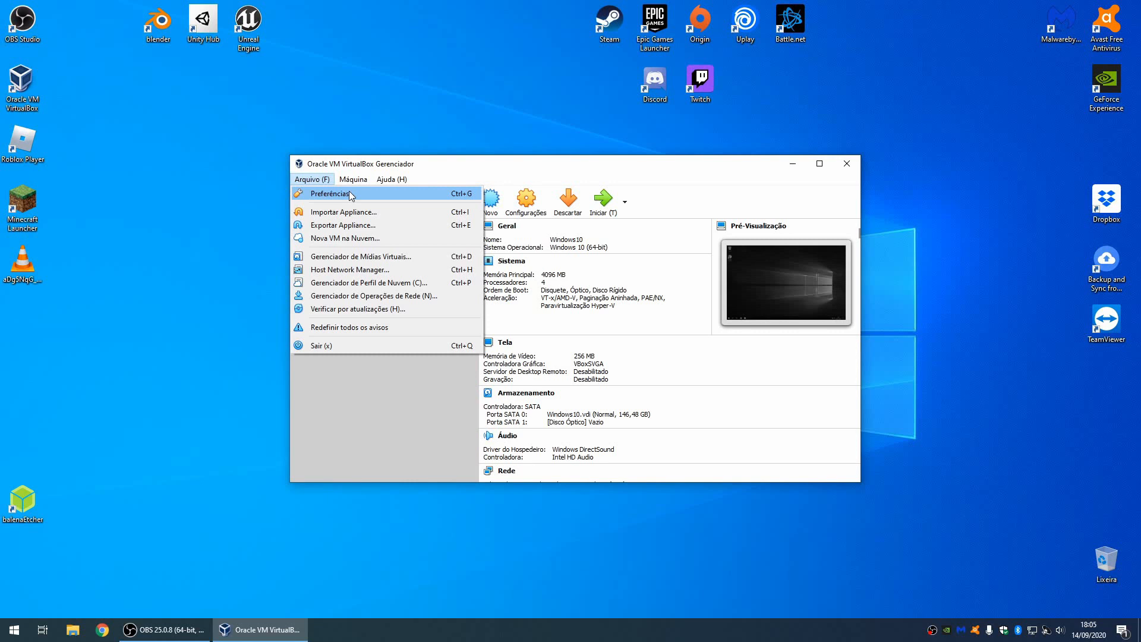
{"action": "left_click", "coordinate": [330, 194]}
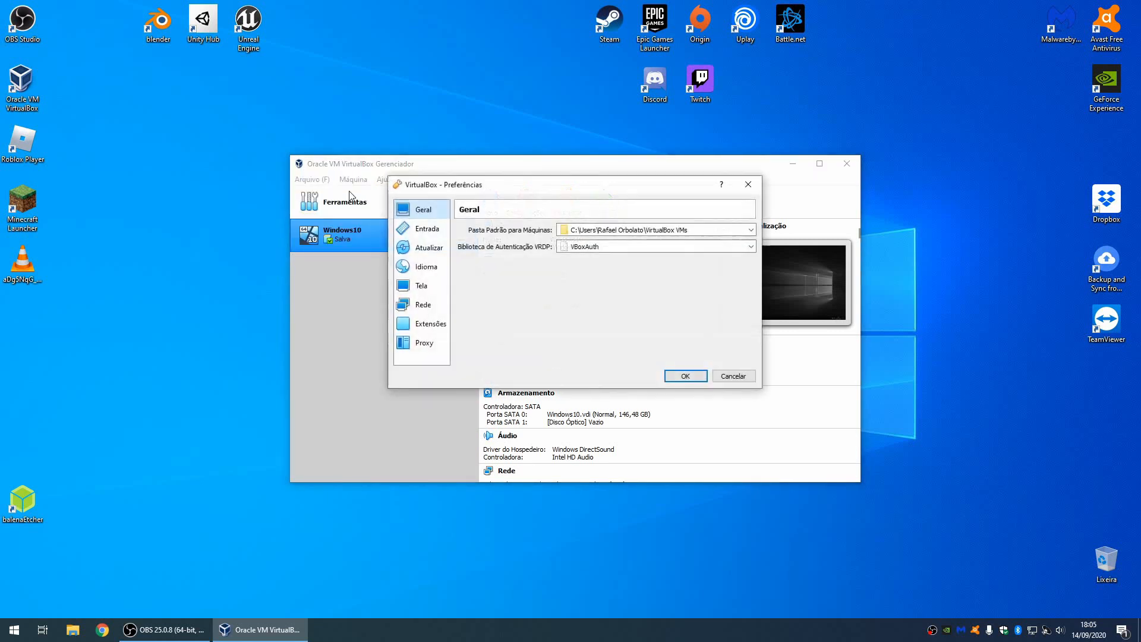
{"action": "left_click", "coordinate": [431, 323]}
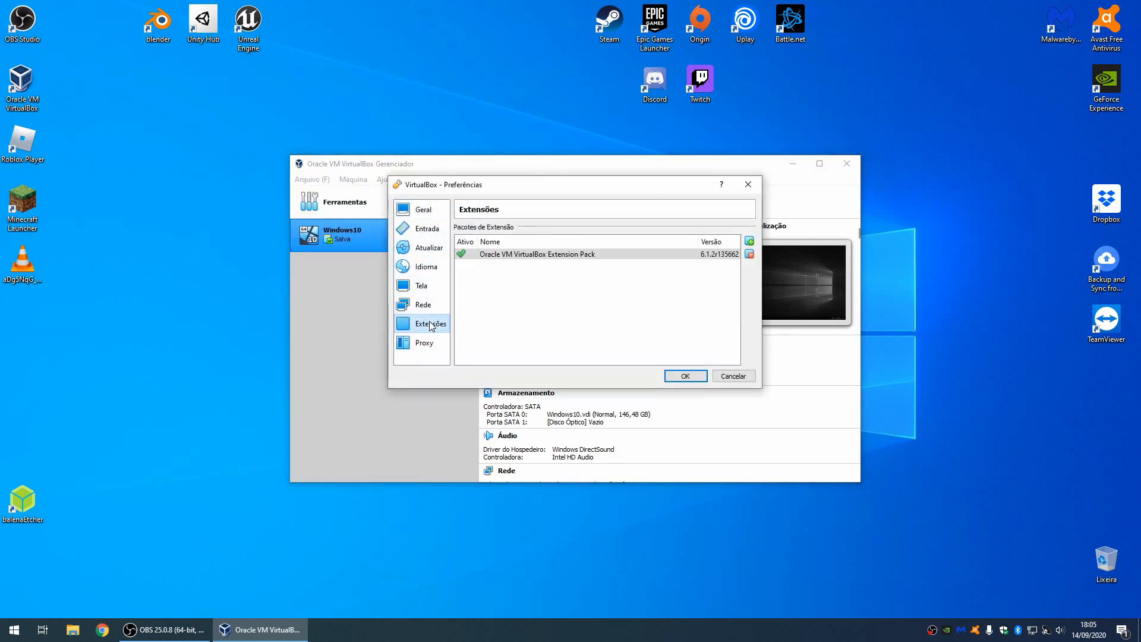
Step: Upgrade to the downloaded 6.1.14 Extension Pack, accept its licence, and save preferences
{"action": "left_click", "coordinate": [749, 242]}
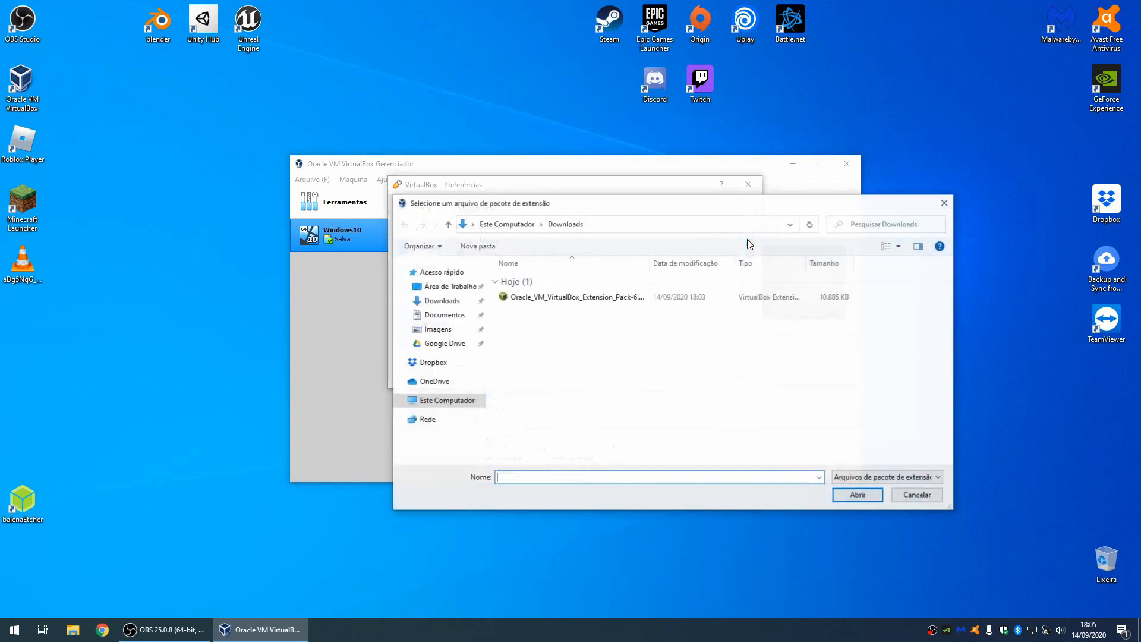
{"action": "left_click", "coordinate": [620, 300]}
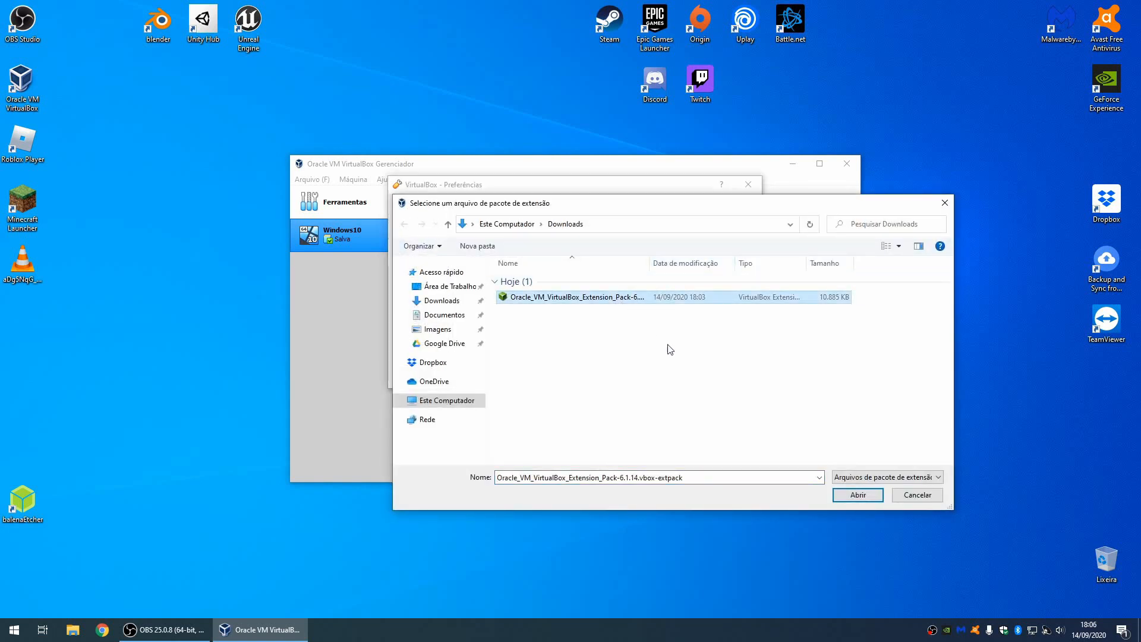
{"action": "left_click", "coordinate": [858, 495]}
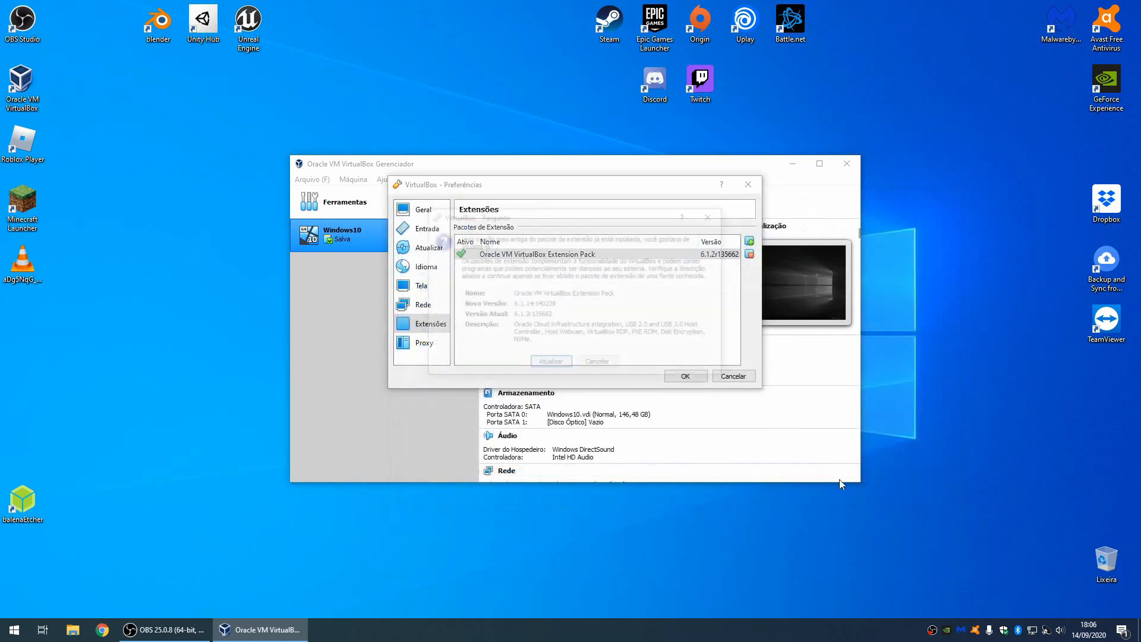
{"action": "left_click", "coordinate": [550, 363]}
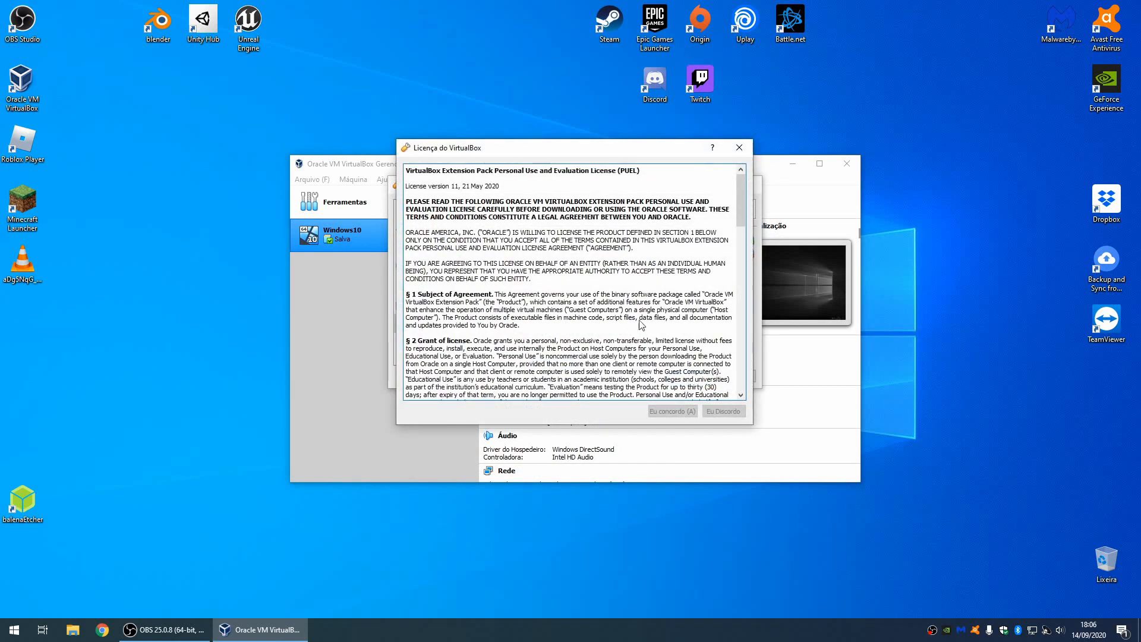
{"action": "left_click_drag", "start_coordinate": [738, 194], "coordinate": [731, 397]}
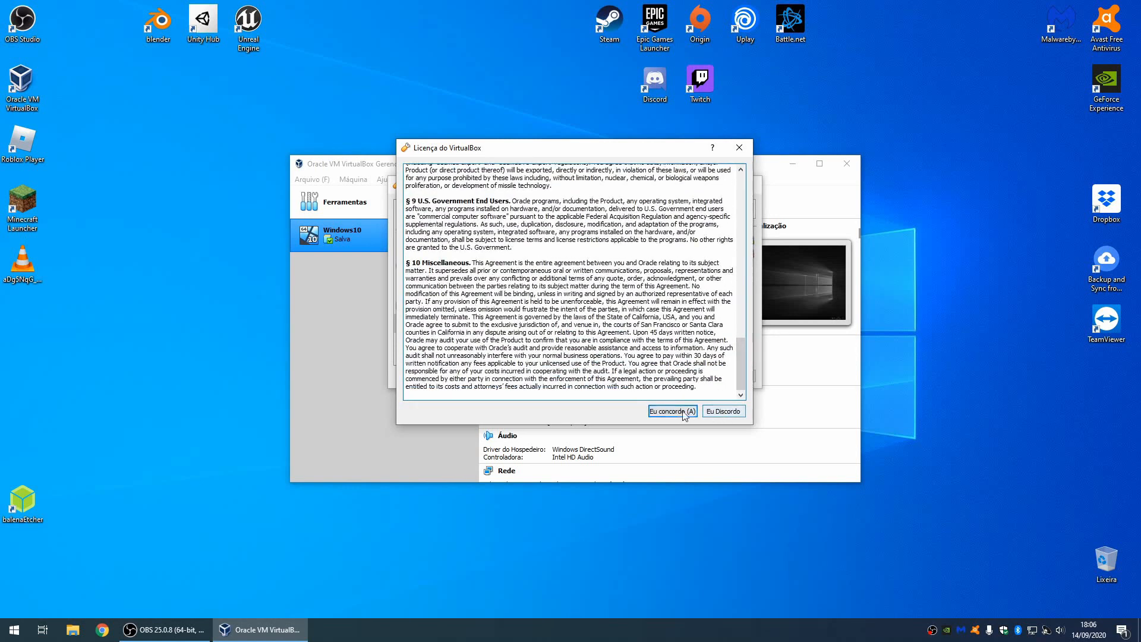
{"action": "left_click", "coordinate": [672, 411]}
{"action": "left_click", "coordinate": [580, 321]}
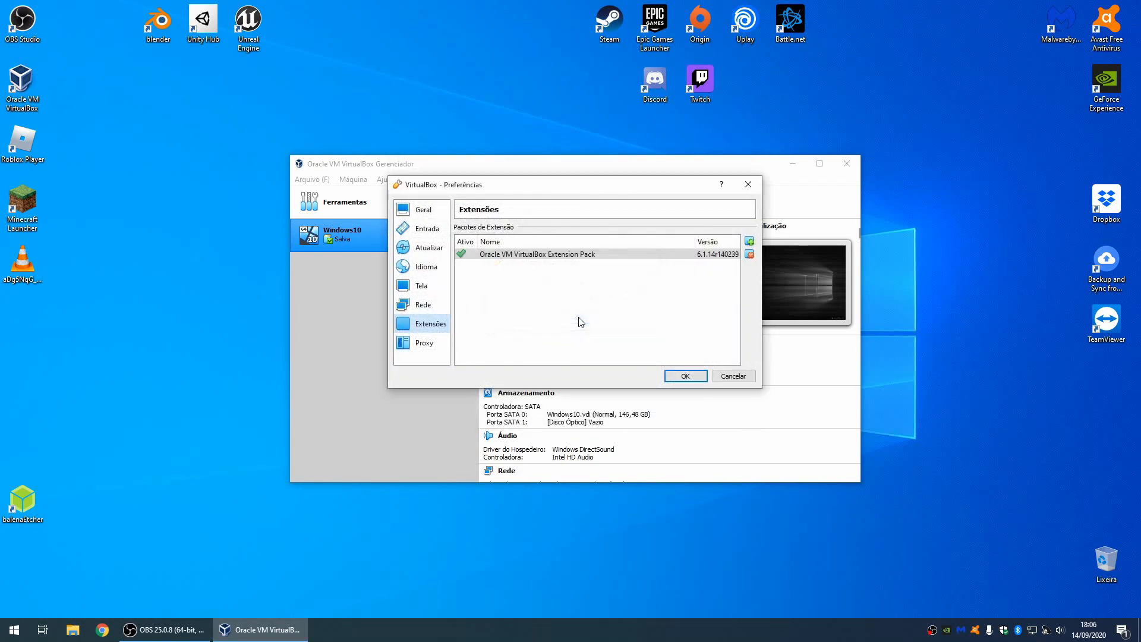
{"action": "left_click", "coordinate": [684, 373]}
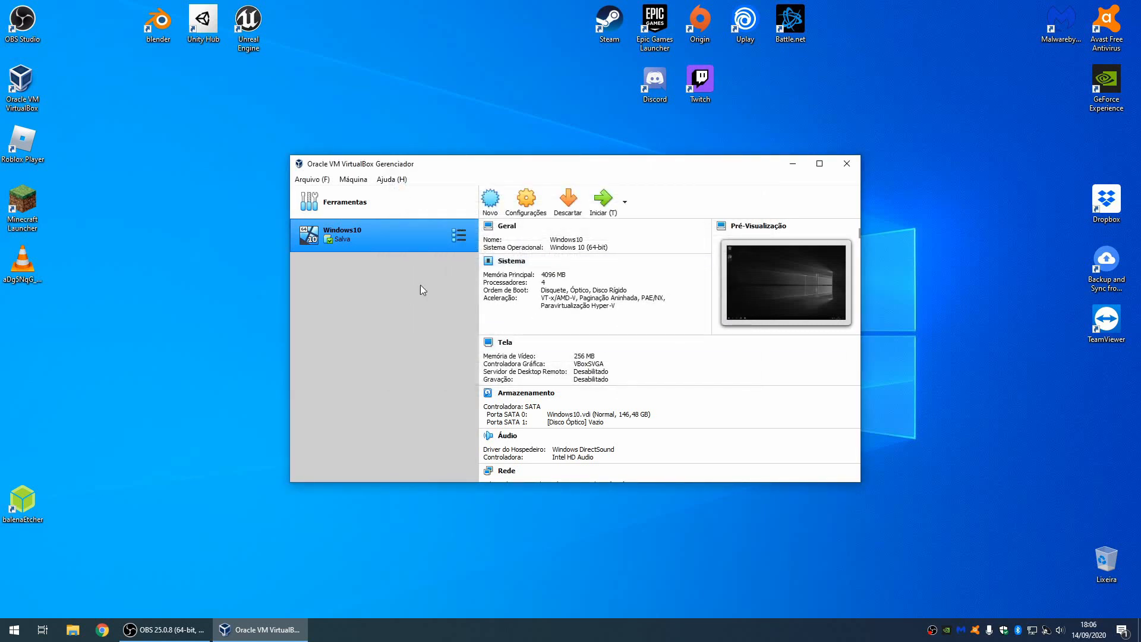
Step: Define a new Linux VM named MaquinaVirtualLinux with 8192 MB RAM and a new virtual disk
{"action": "left_click", "coordinate": [491, 201]}
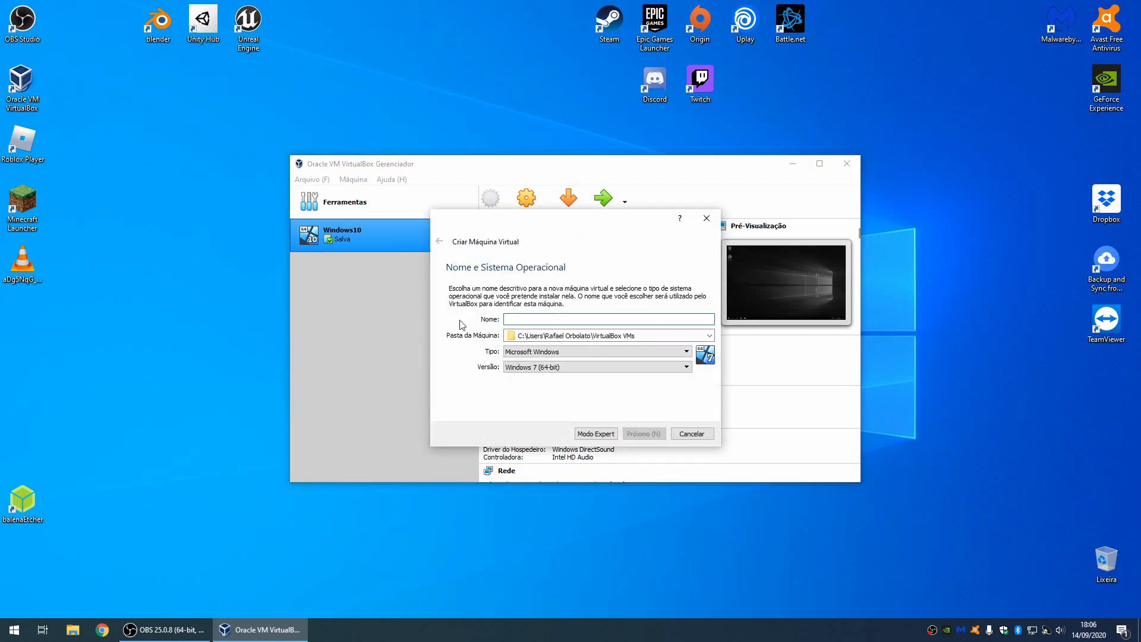
{"action": "type", "text": "MaquinaVirtualL"}
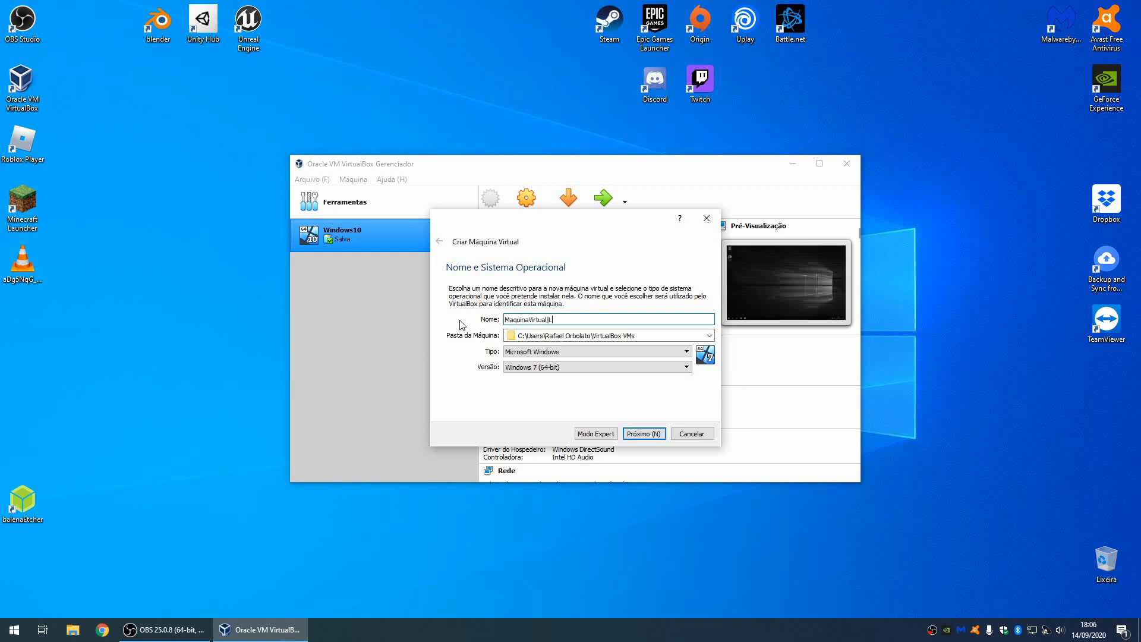
{"action": "type", "text": "inux"}
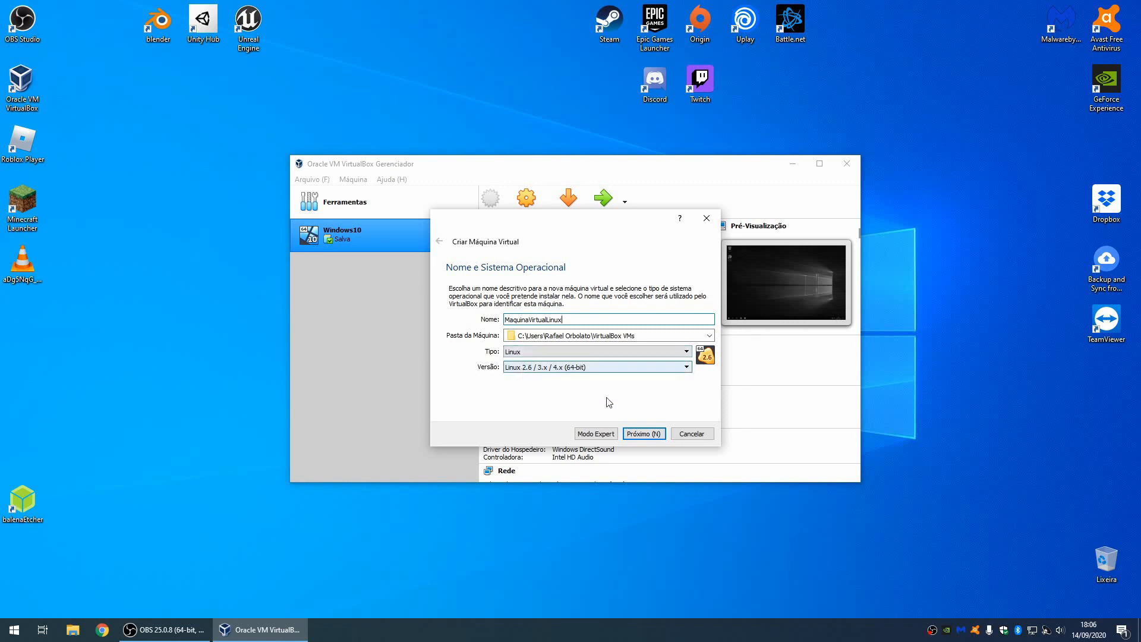
{"action": "left_click", "coordinate": [637, 436]}
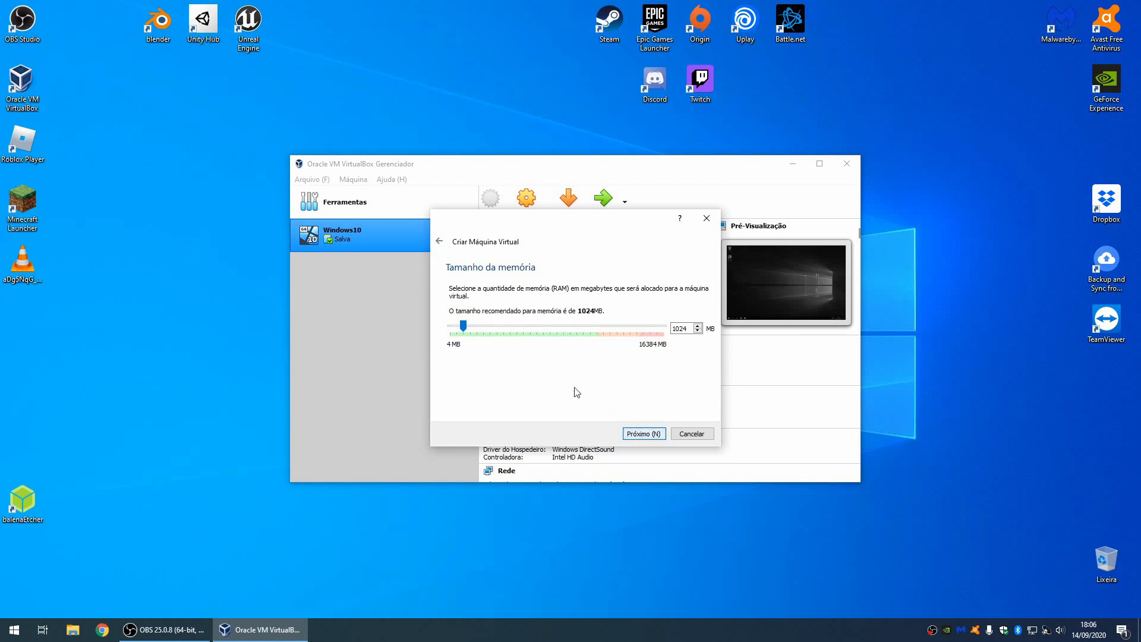
{"action": "left_click_drag", "start_coordinate": [464, 325], "coordinate": [559, 334]}
{"action": "left_click", "coordinate": [645, 435]}
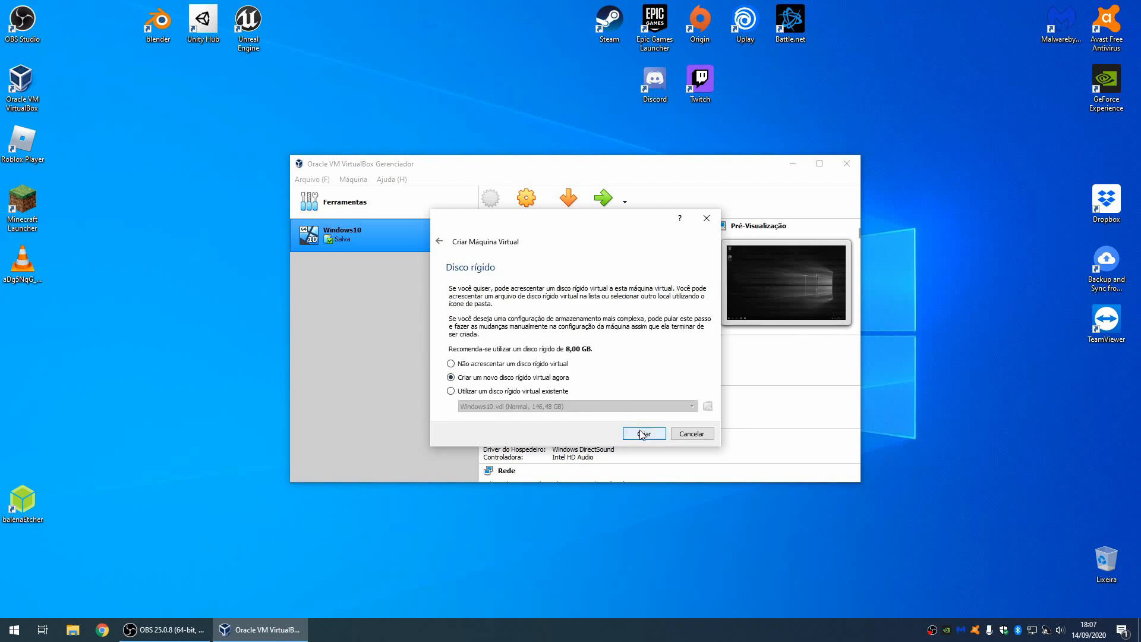
{"action": "left_click", "coordinate": [642, 435]}
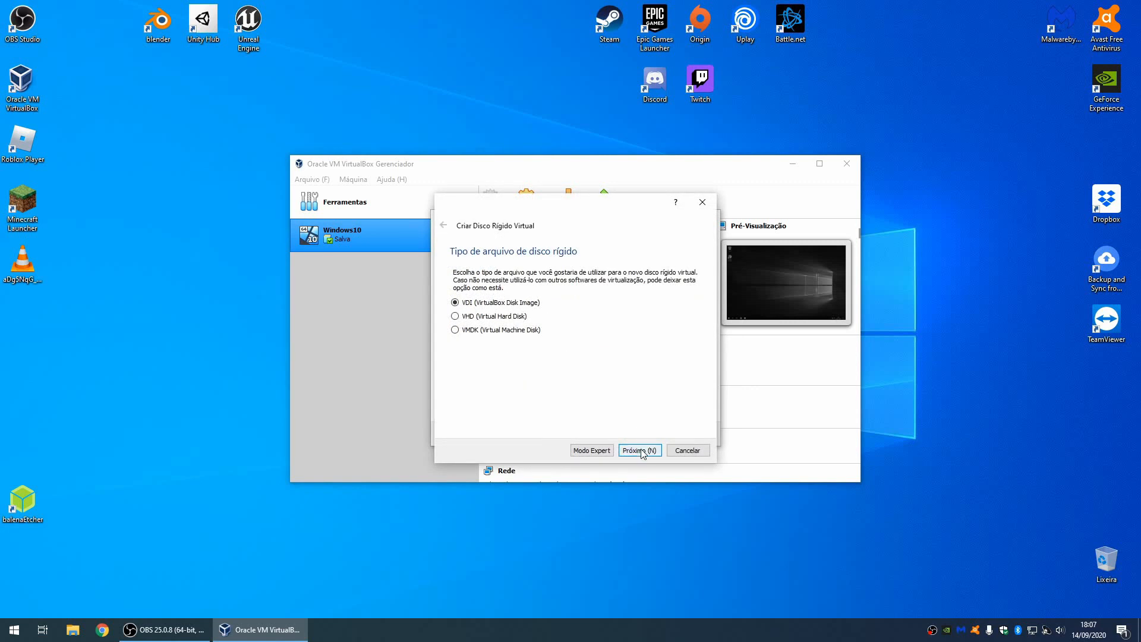
Step: Give the VM a 40 GB dynamically allocated VDI hard disk
{"action": "left_click", "coordinate": [643, 452]}
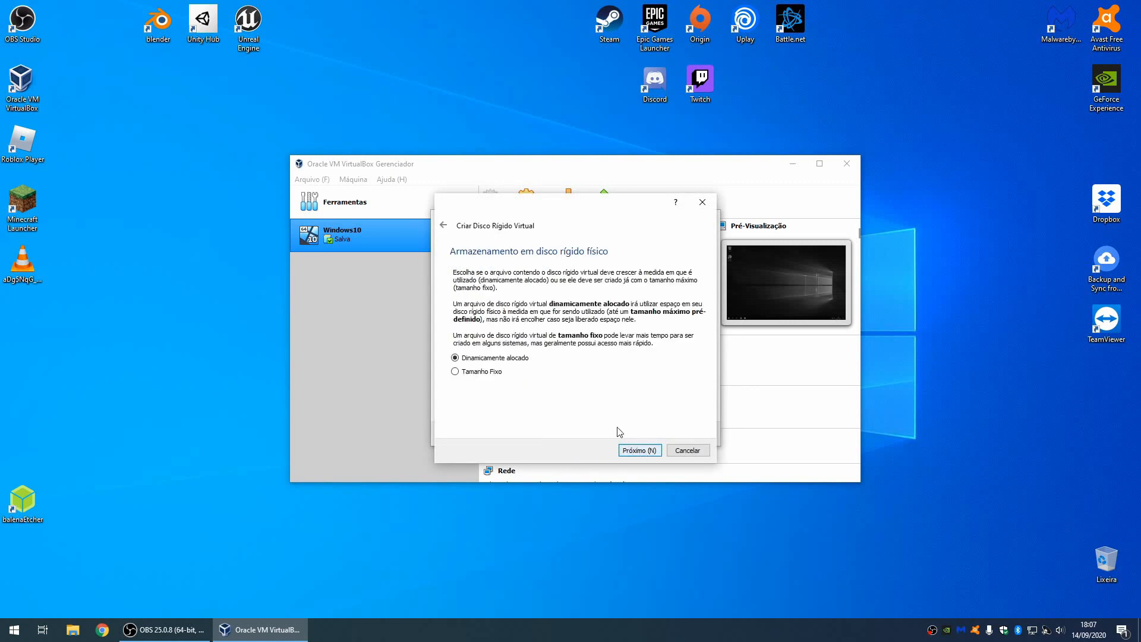
{"action": "left_click", "coordinate": [640, 452]}
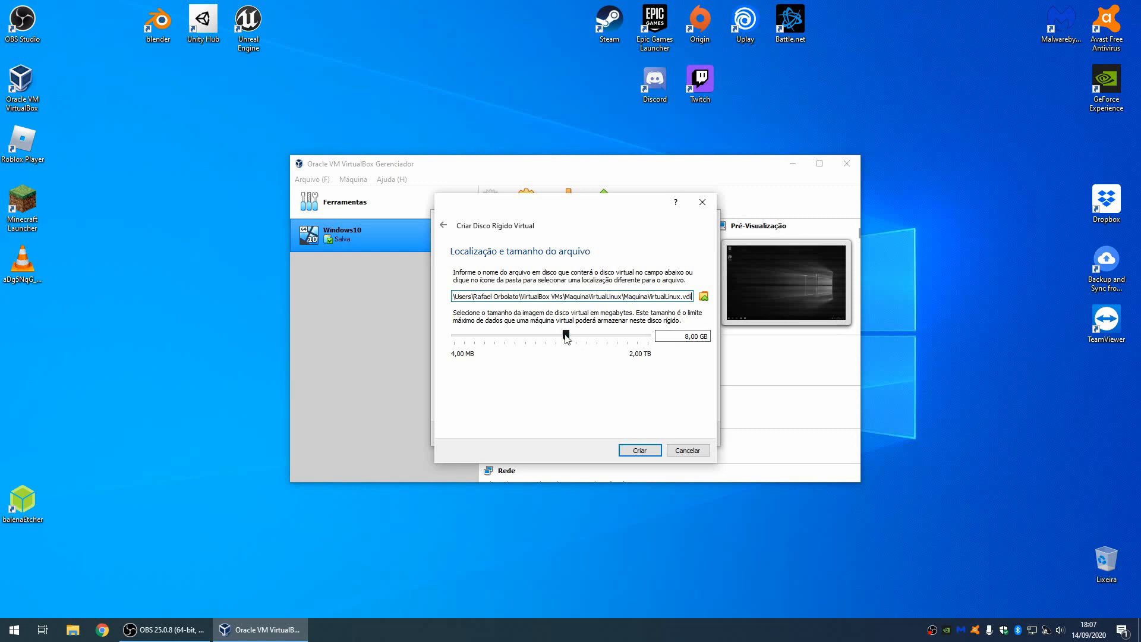
{"action": "left_click", "coordinate": [689, 342]}
{"action": "type", "text": "40"}
{"action": "key", "text": "Delete"}
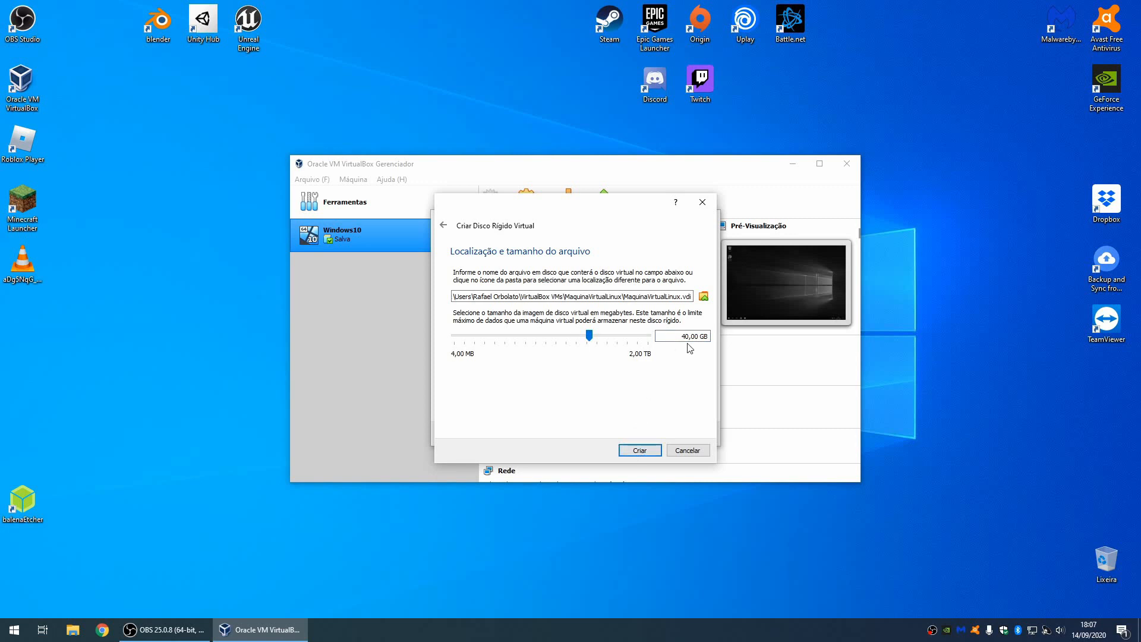
{"action": "left_click", "coordinate": [639, 450]}
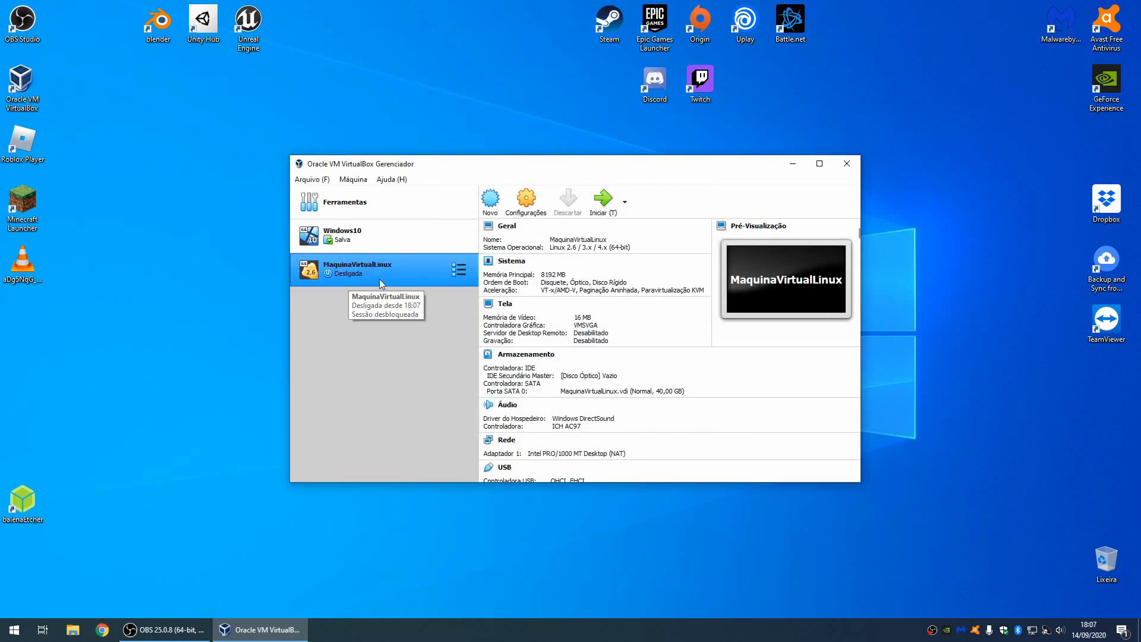
Step: Set MaquinaVirtualLinux's processor count to 4 under System > Processor and save
{"action": "left_click", "coordinate": [527, 202]}
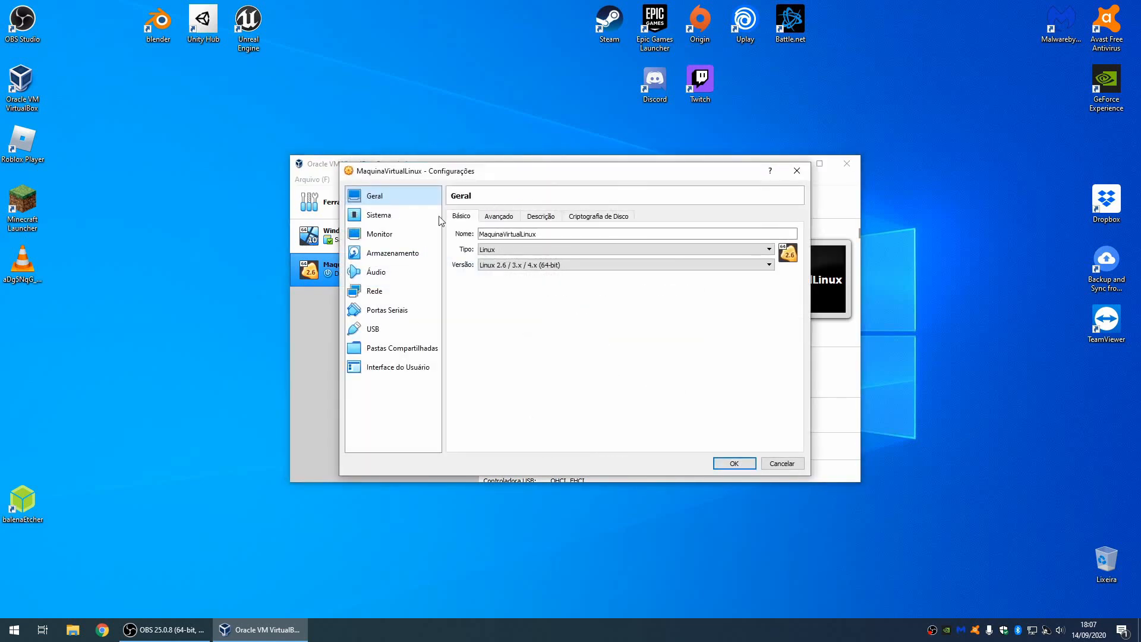
{"action": "left_click", "coordinate": [381, 215]}
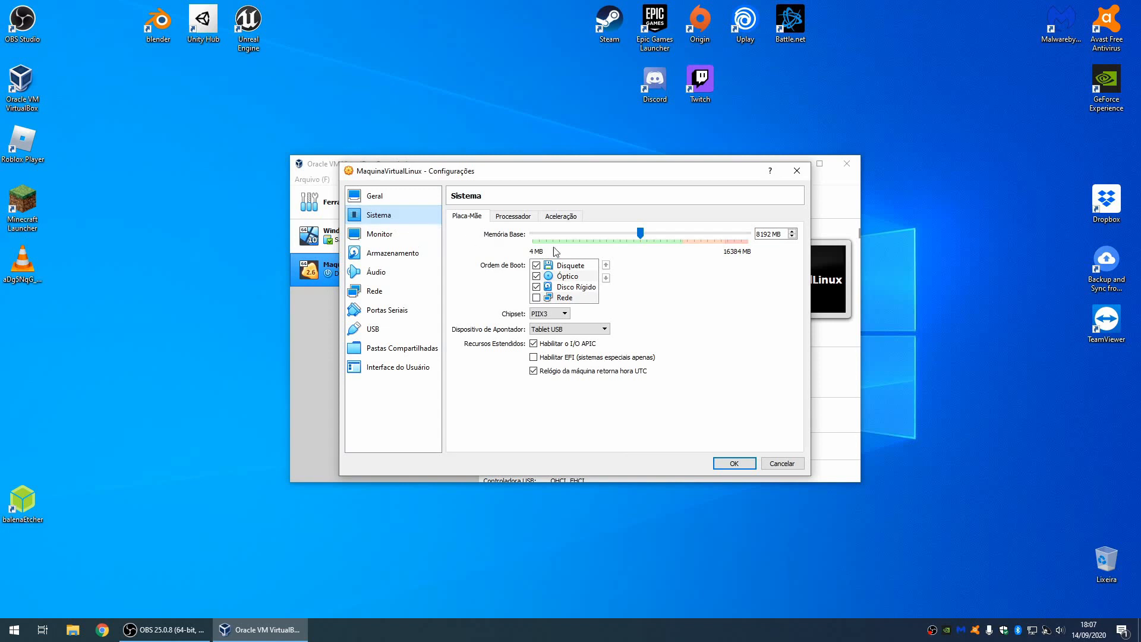
{"action": "left_click", "coordinate": [514, 217]}
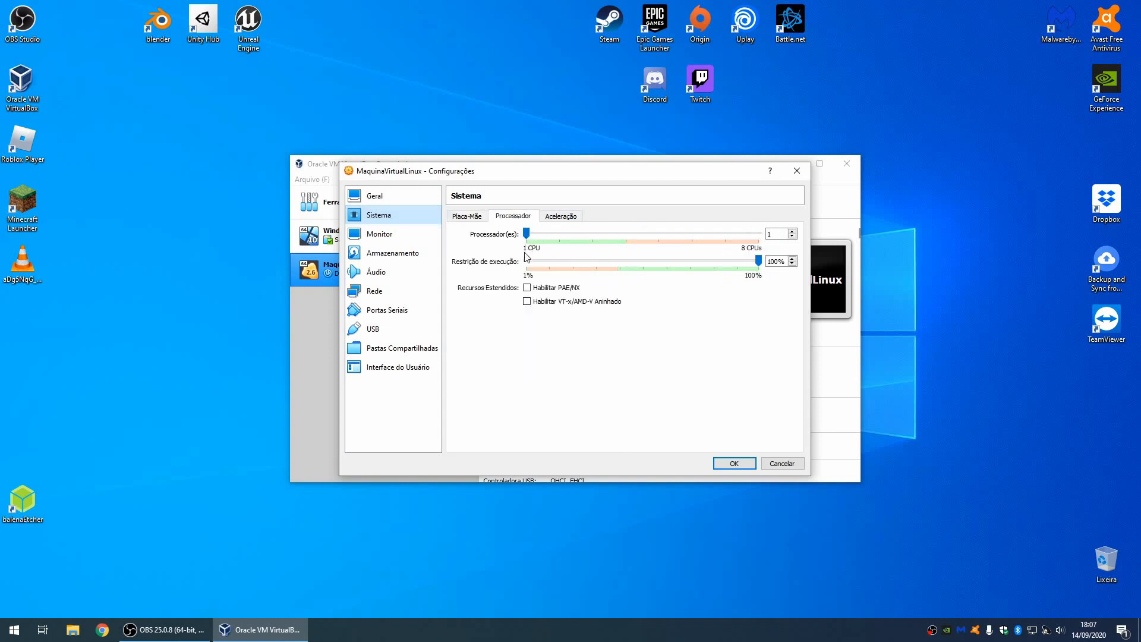
{"action": "left_click_drag", "start_coordinate": [527, 234], "coordinate": [626, 244]}
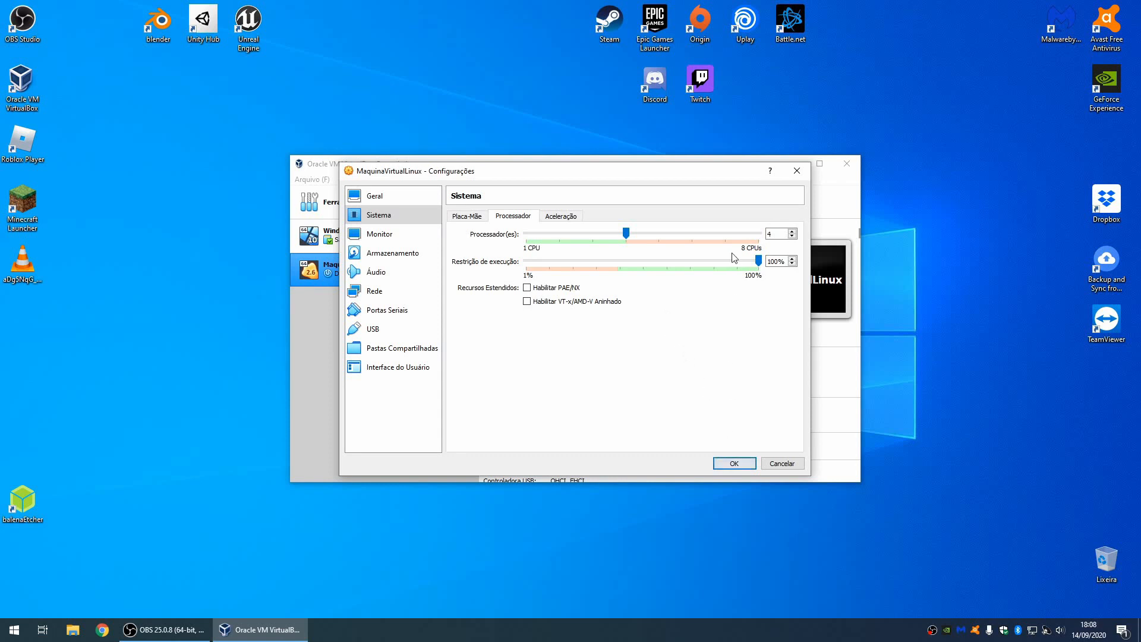
{"action": "left_click", "coordinate": [754, 235]}
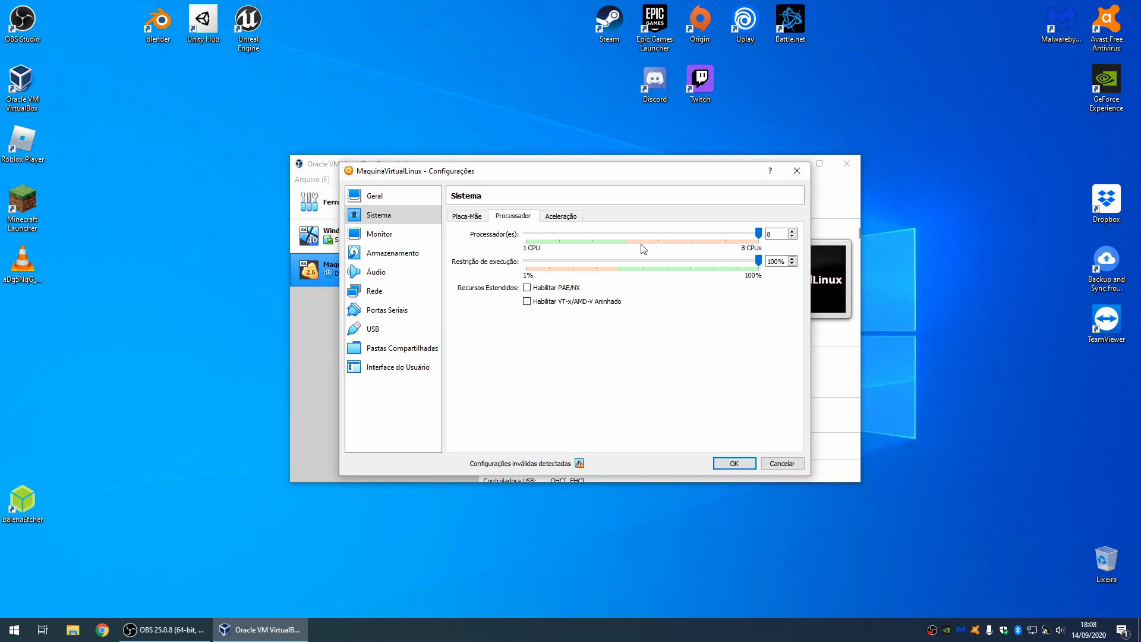
{"action": "left_click_drag", "start_coordinate": [759, 235], "coordinate": [625, 234]}
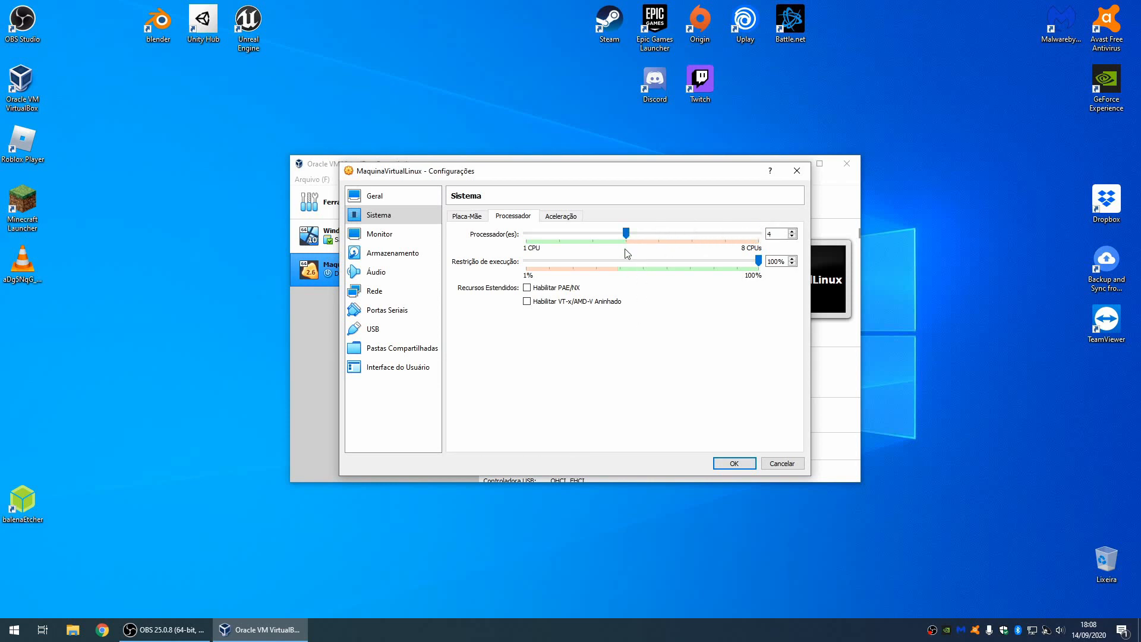
{"action": "left_click", "coordinate": [734, 463]}
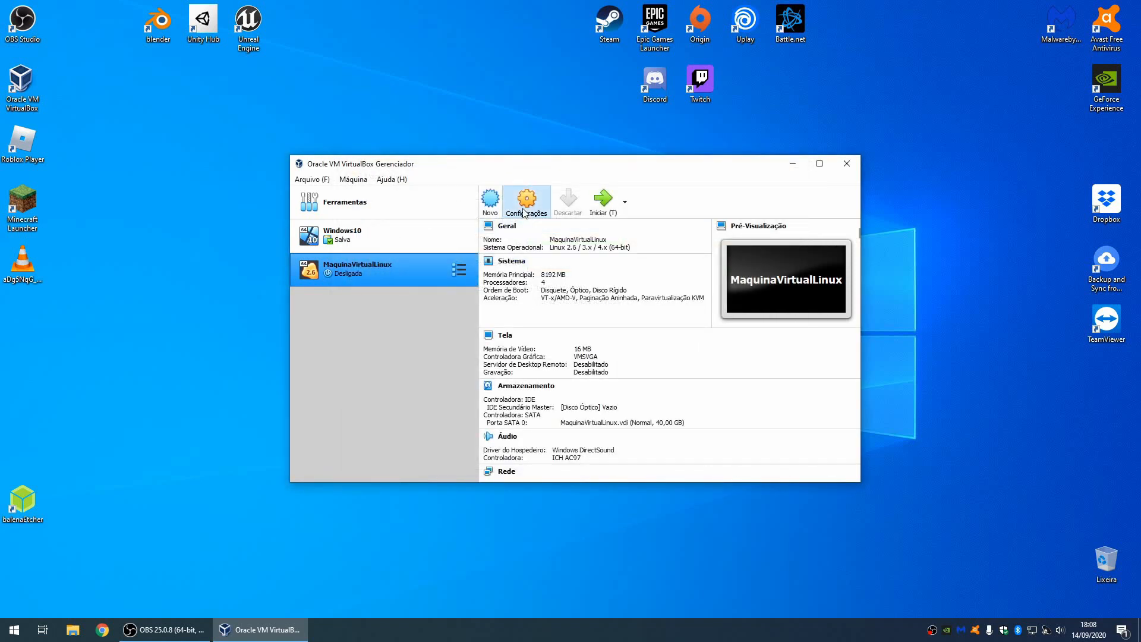
{"action": "left_click", "coordinate": [525, 211]}
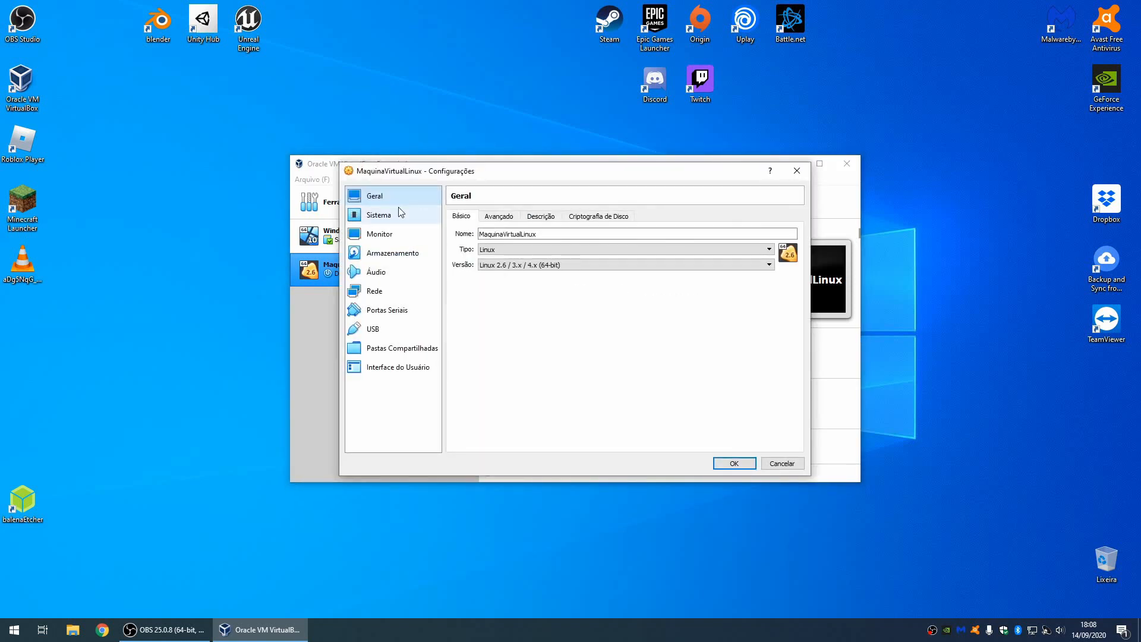
Step: Mount linuxmint-20-cinnamon-64bit.iso from Downloads in the empty IDE optical drive and save
{"action": "left_click", "coordinate": [383, 255]}
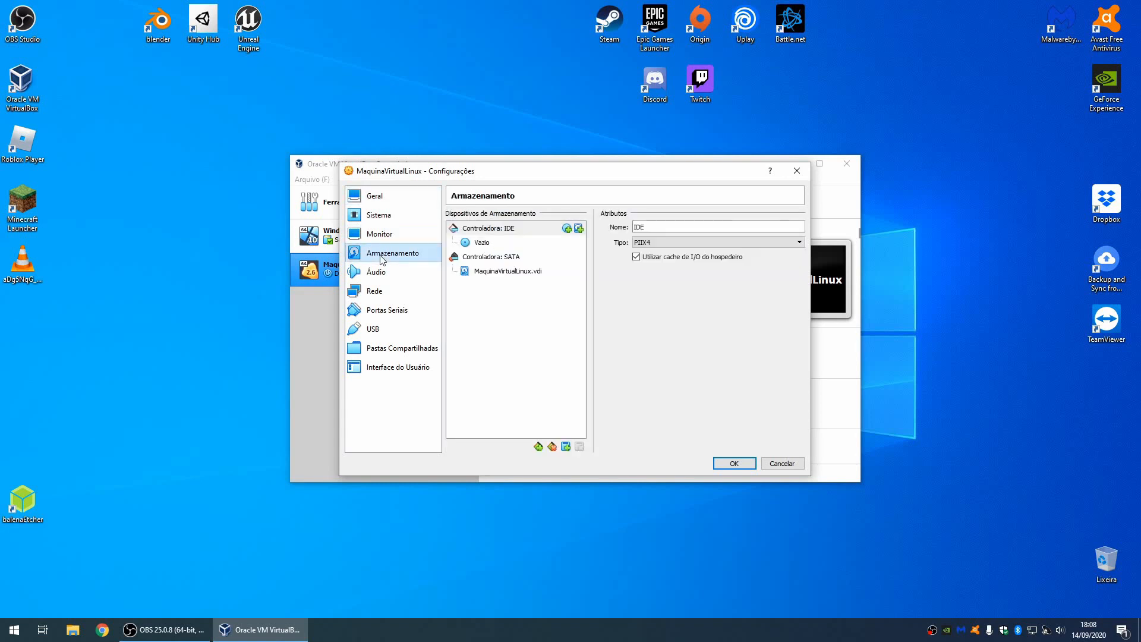
{"action": "left_click", "coordinate": [490, 244]}
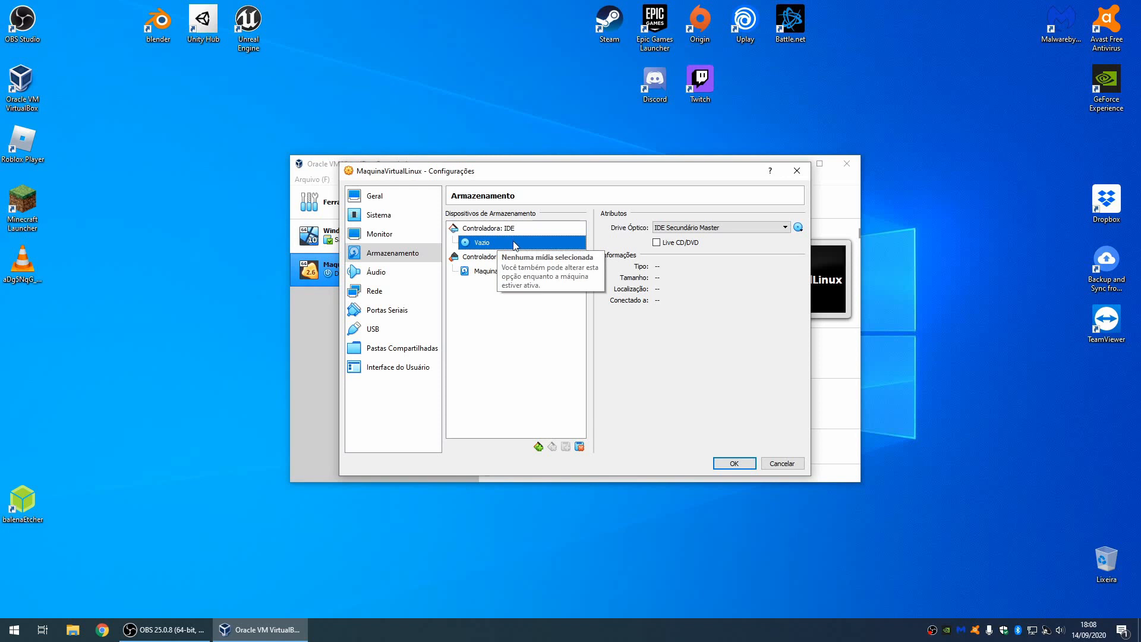
{"action": "left_click", "coordinate": [800, 230]}
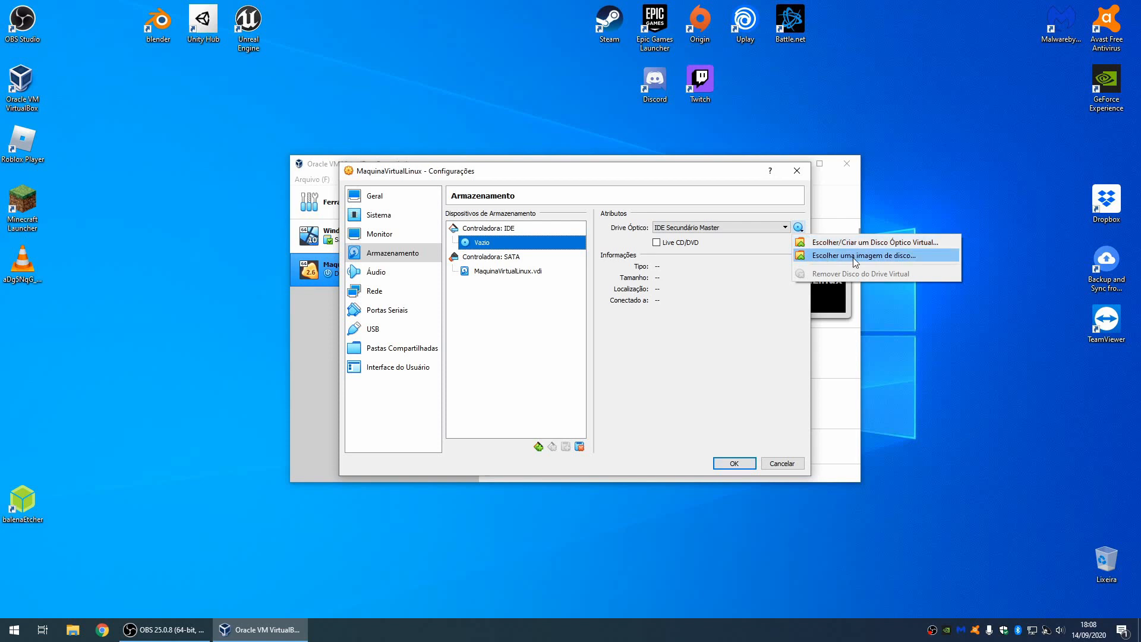
{"action": "left_click", "coordinate": [869, 256]}
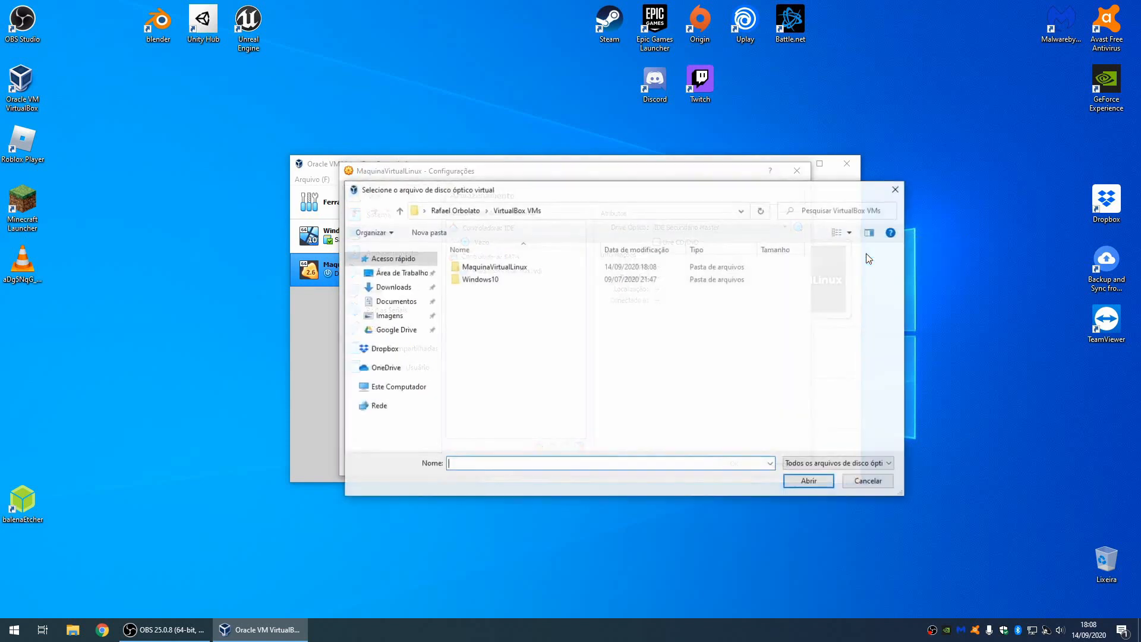
{"action": "left_click", "coordinate": [402, 287]}
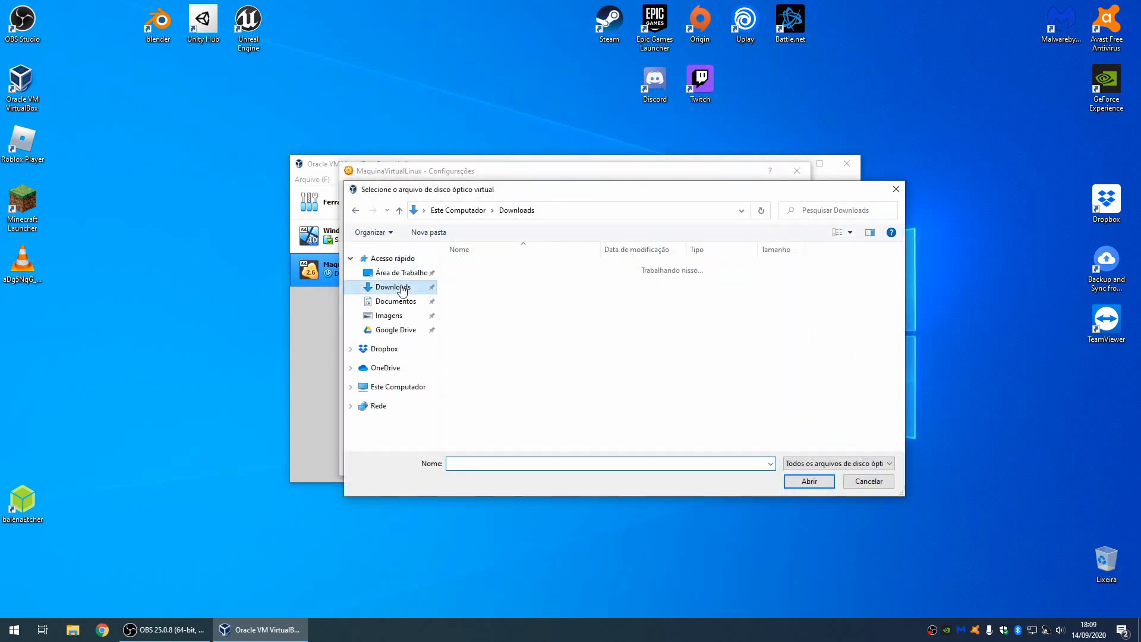
{"action": "left_click", "coordinate": [510, 284]}
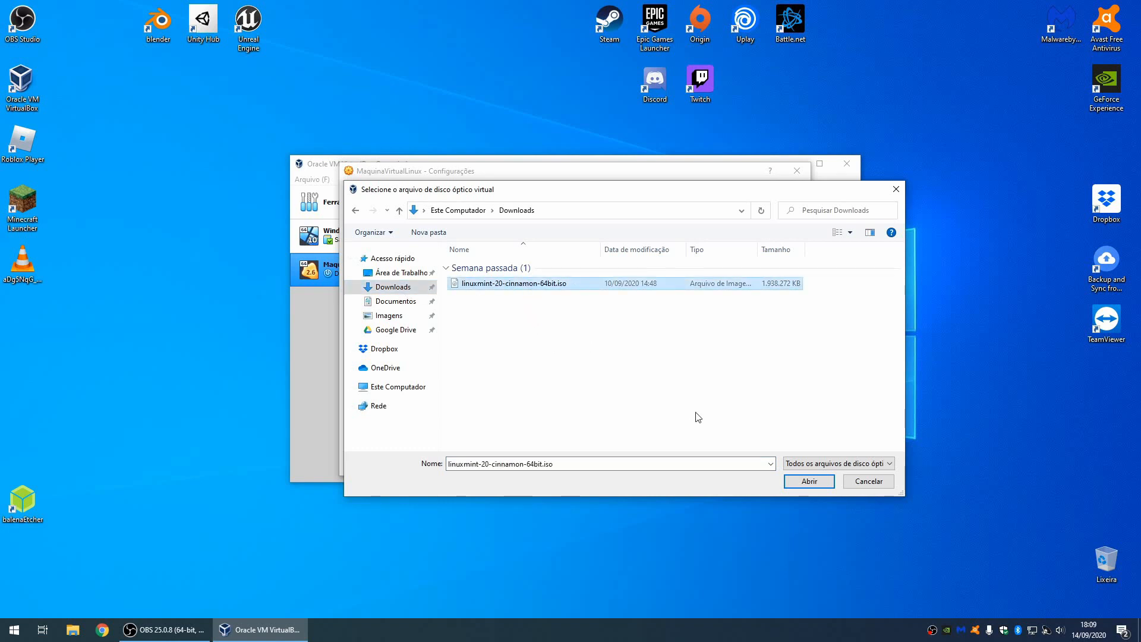
{"action": "left_click", "coordinate": [803, 485]}
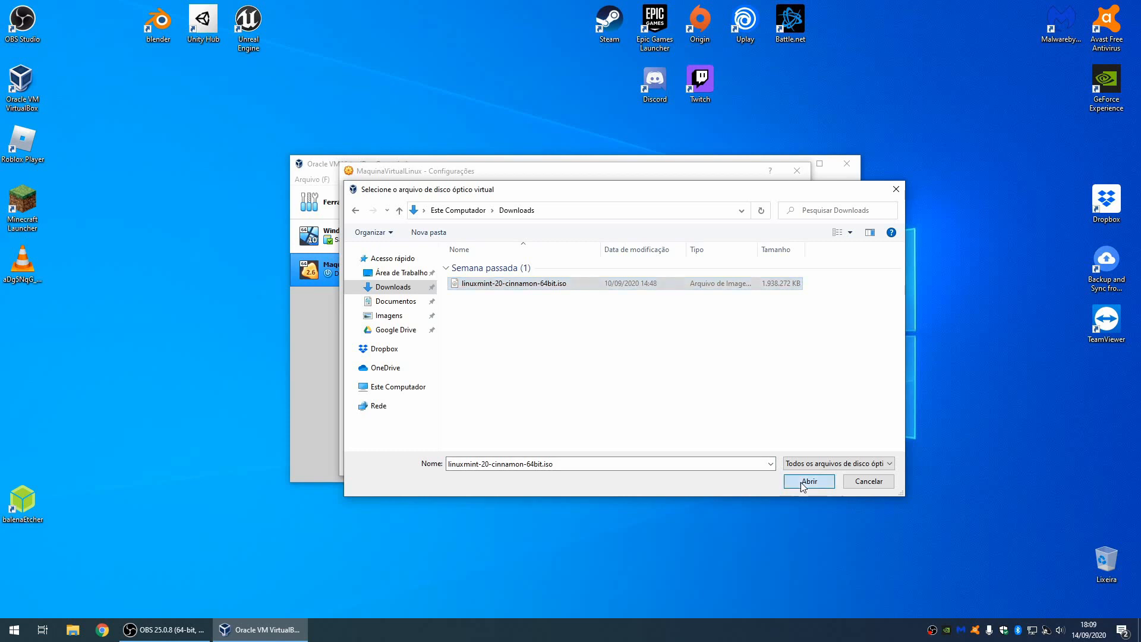
{"action": "left_click", "coordinate": [737, 463]}
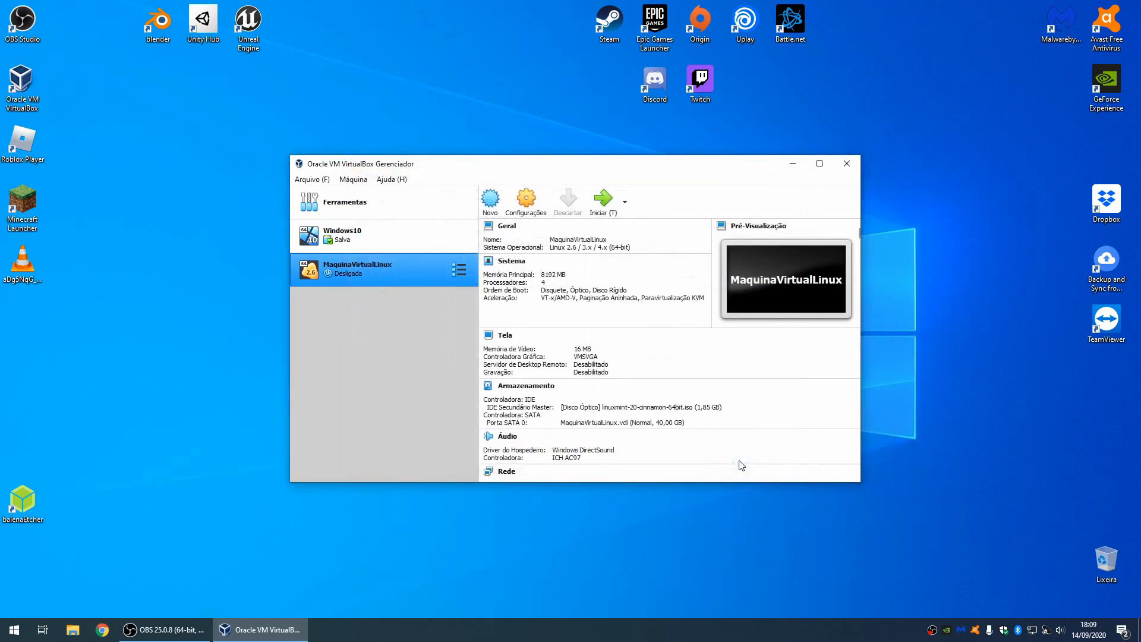
Step: Start MaquinaVirtualLinux into the Linux Mint live session, maximize its window, and dismiss notifications
{"action": "left_click", "coordinate": [604, 203]}
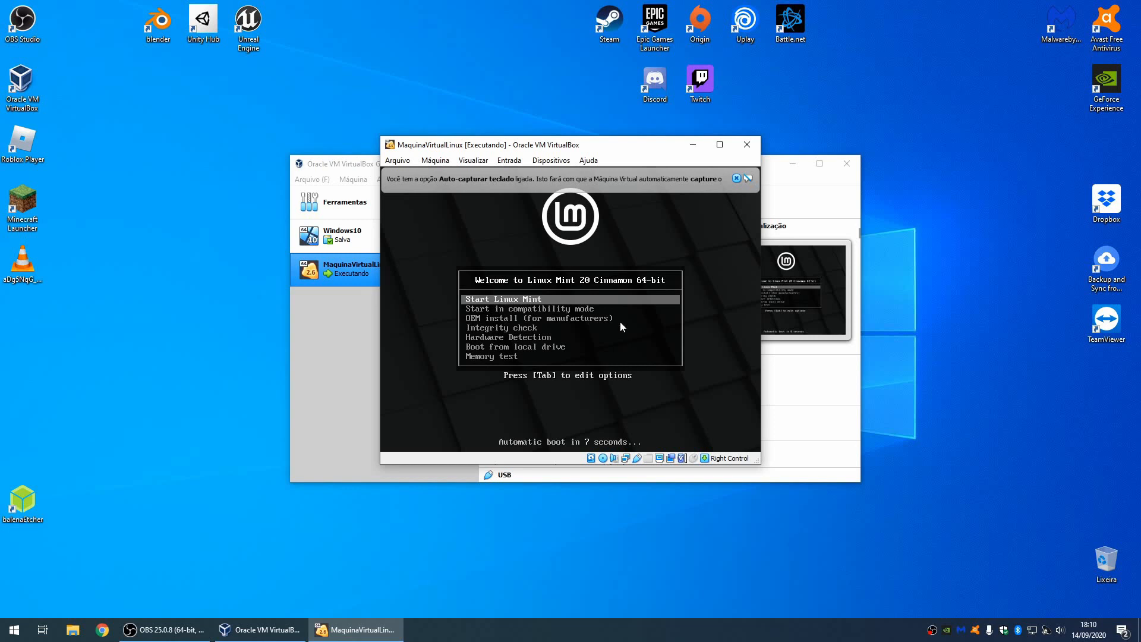
{"action": "key", "text": "Return"}
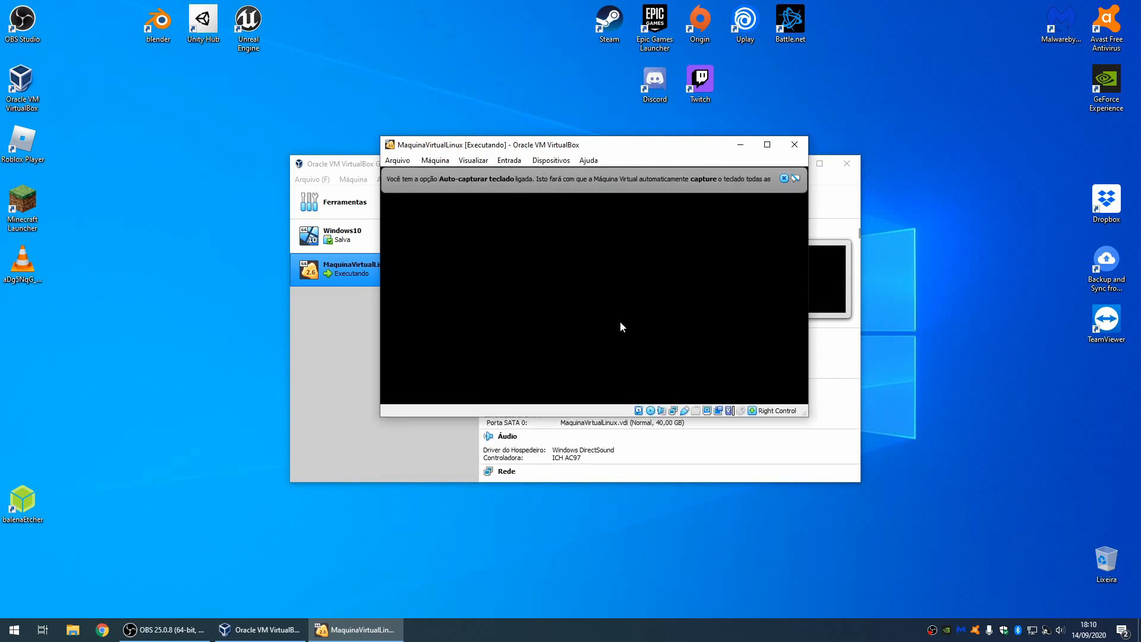
{"action": "left_click", "coordinate": [768, 144]}
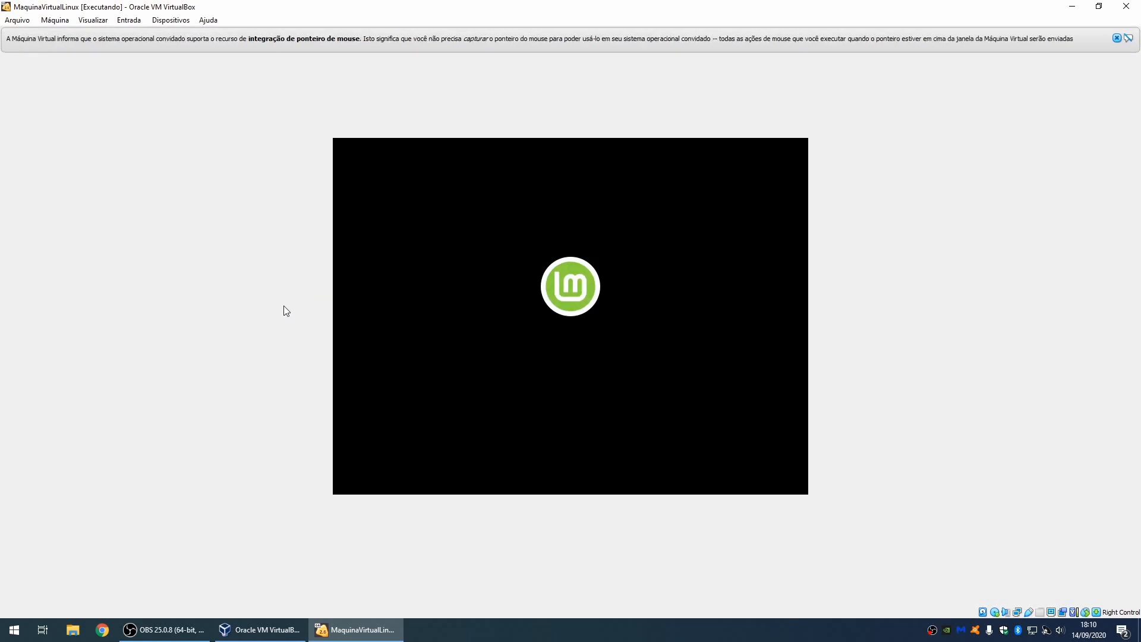
{"action": "left_click", "coordinate": [1117, 38]}
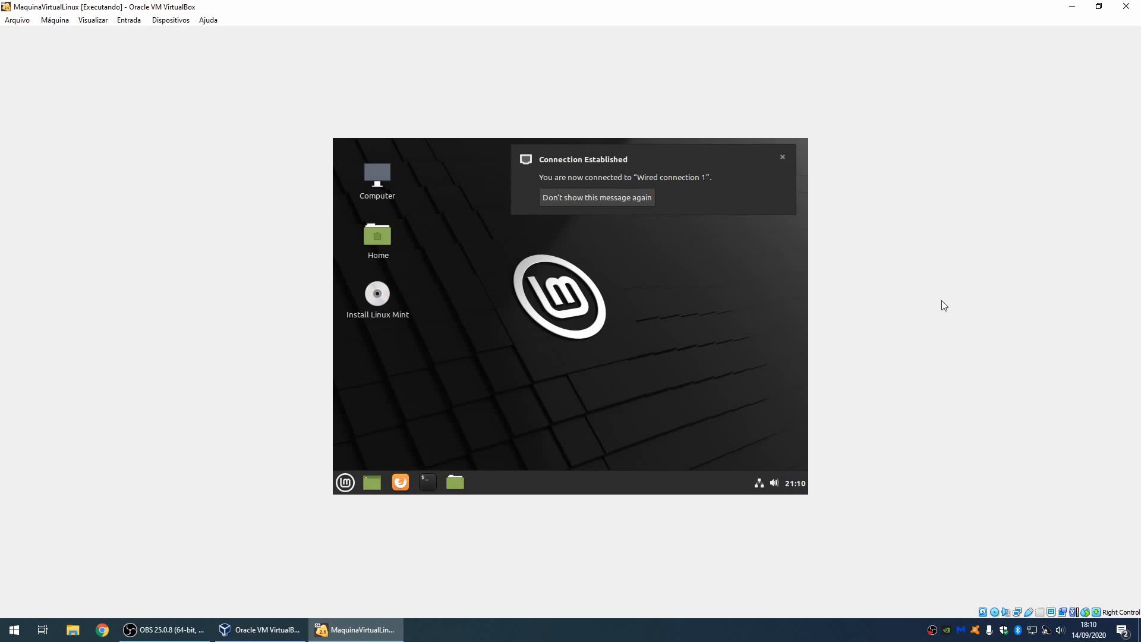
{"action": "left_click", "coordinate": [784, 157]}
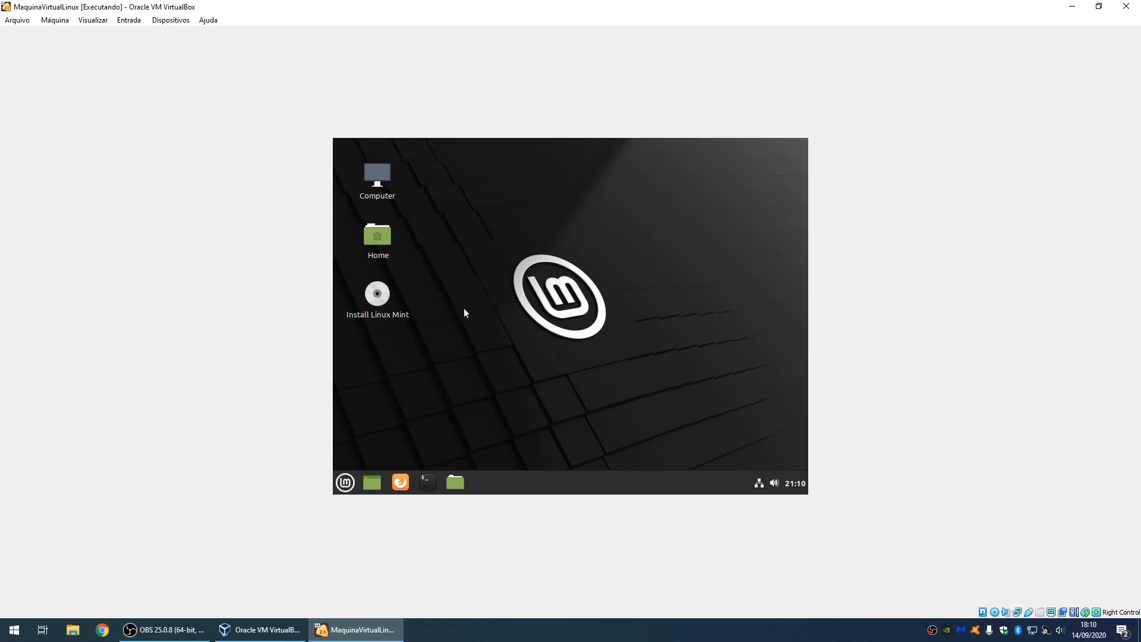
{"action": "left_click", "coordinate": [374, 301]}
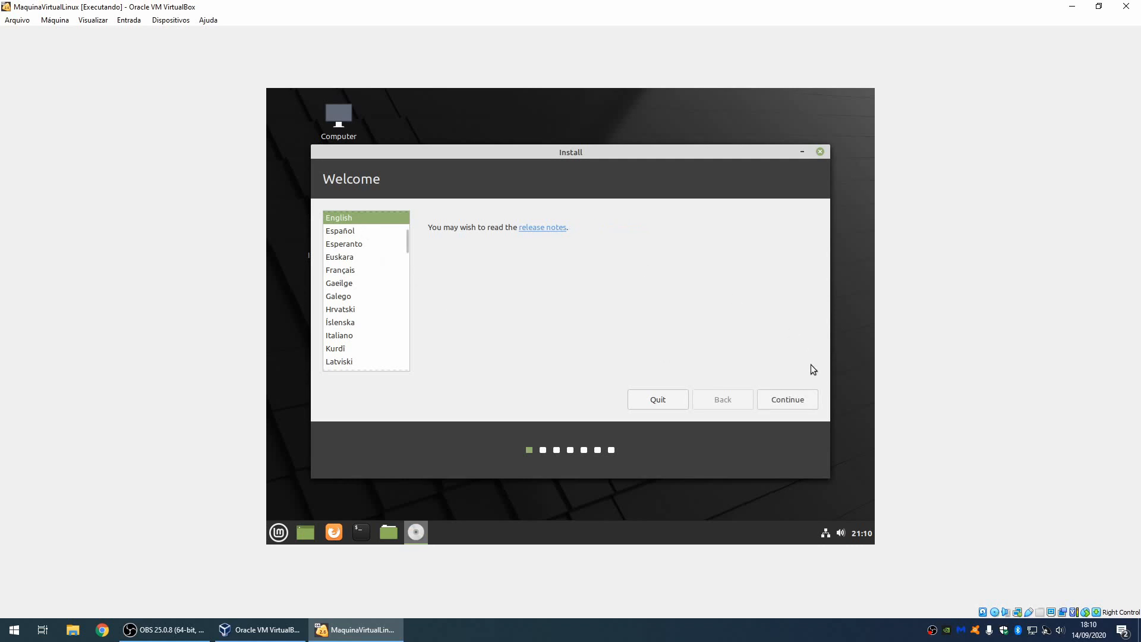
Step: Continue in English and try the English (US) international with dead keys layout
{"action": "left_click", "coordinate": [785, 400]}
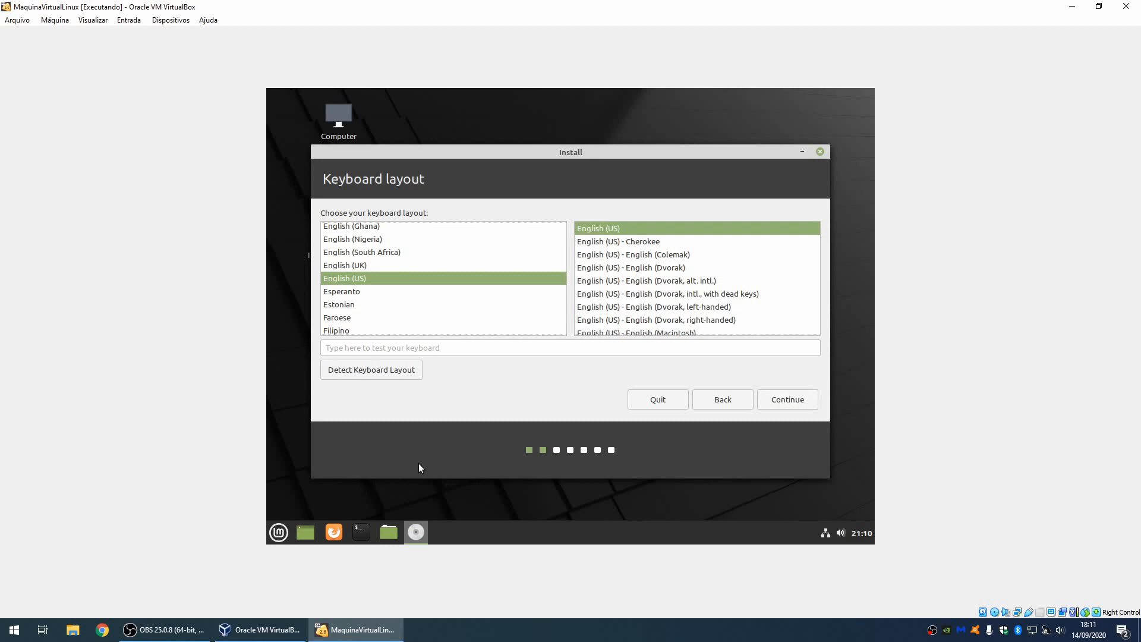
{"action": "left_click", "coordinate": [414, 351]}
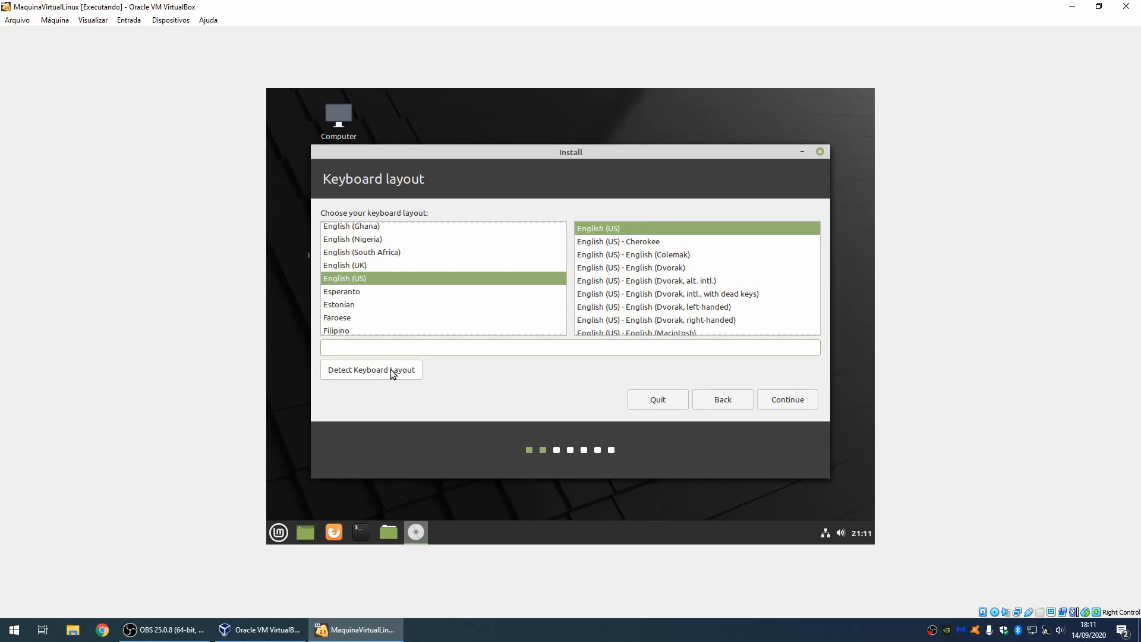
{"action": "left_click", "coordinate": [363, 281]}
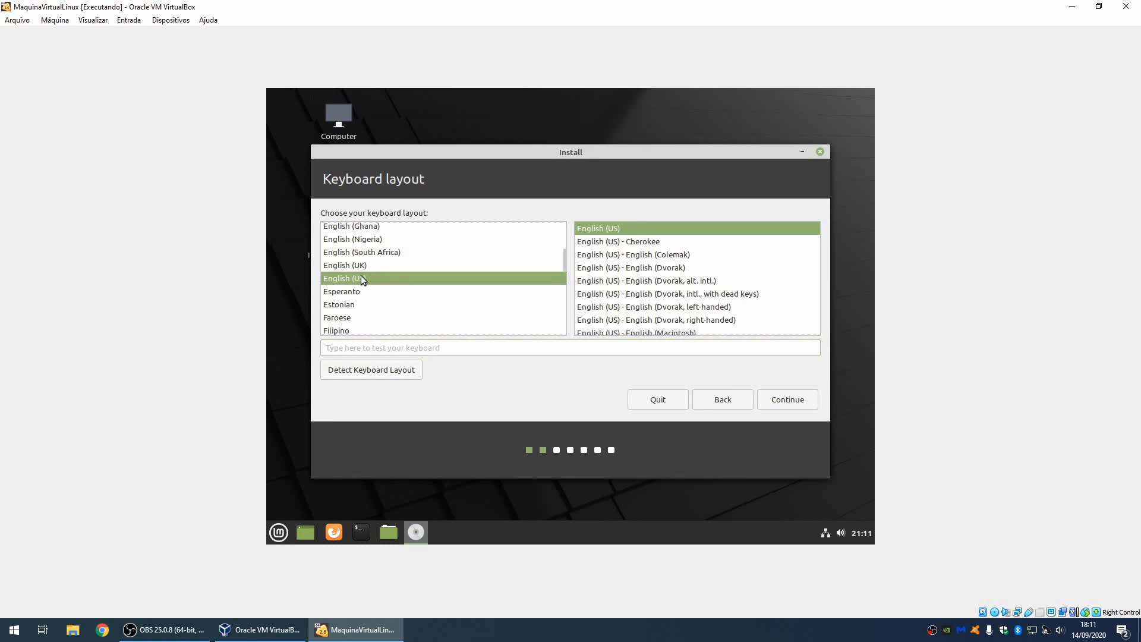
{"action": "scroll", "coordinate": [620, 275], "scroll_direction": "down", "scroll_amount": 2}
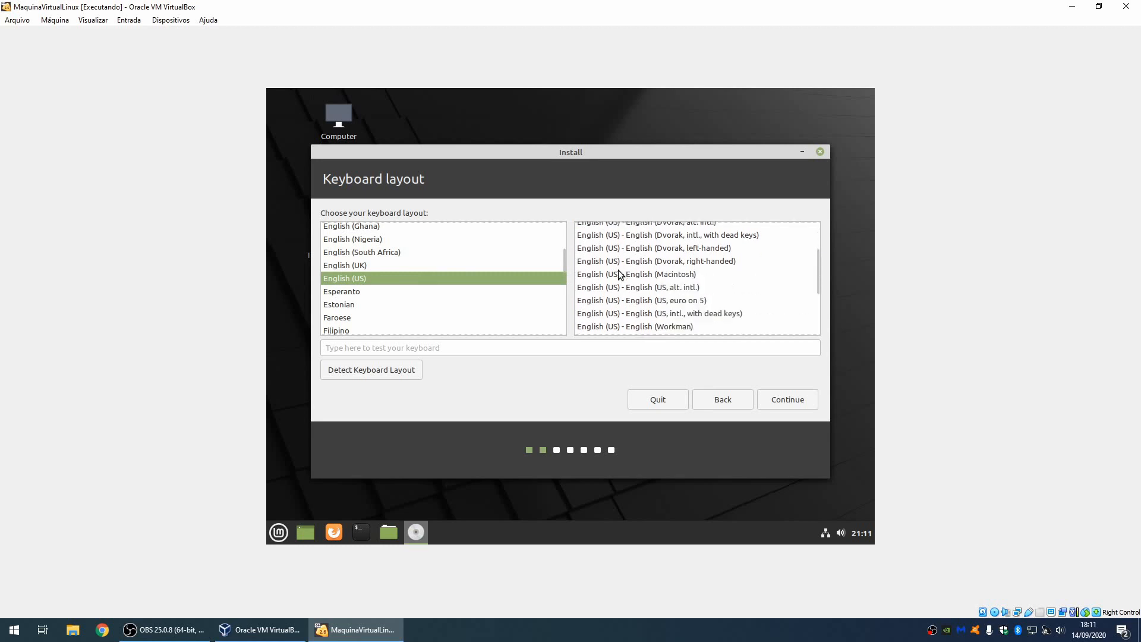
{"action": "left_click", "coordinate": [642, 294]}
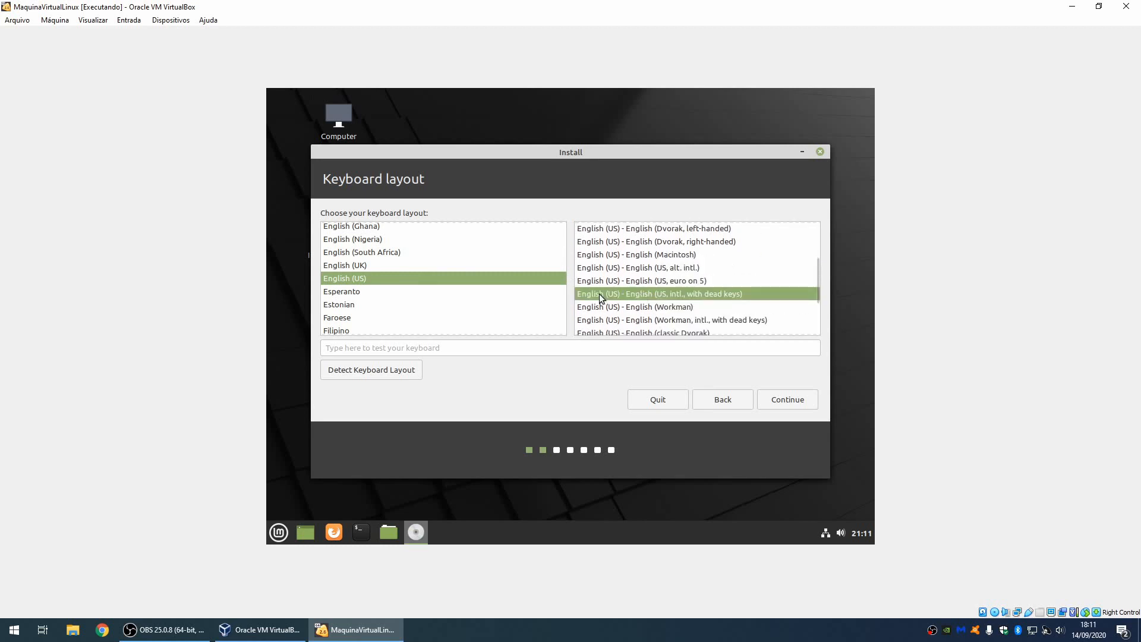
{"action": "key", "text": "Tab"}
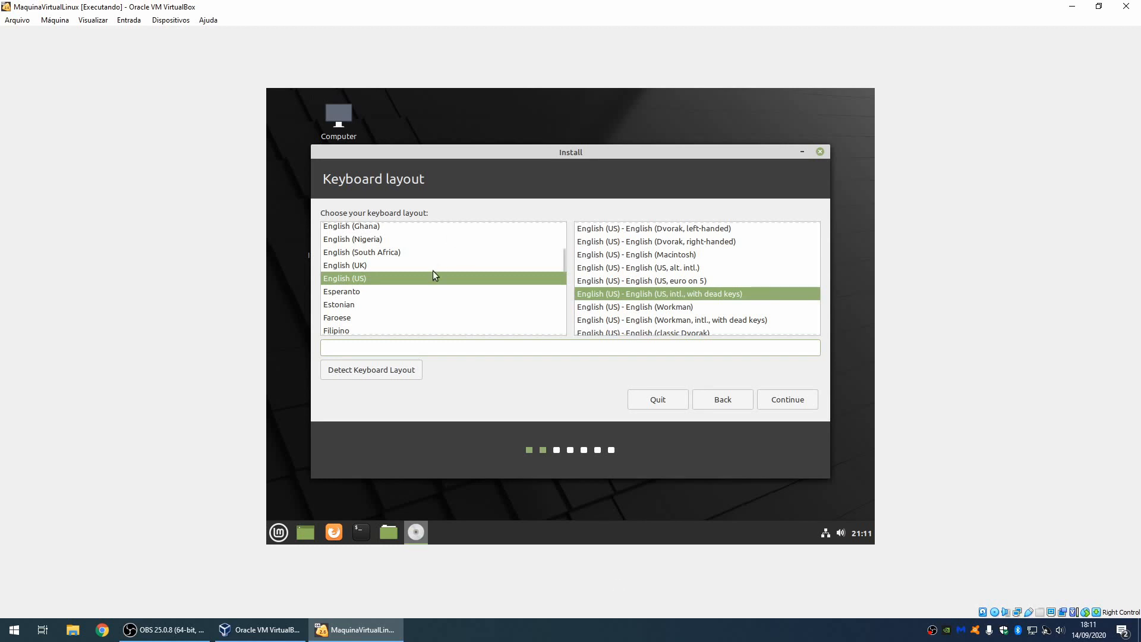
{"action": "left_click", "coordinate": [423, 279]}
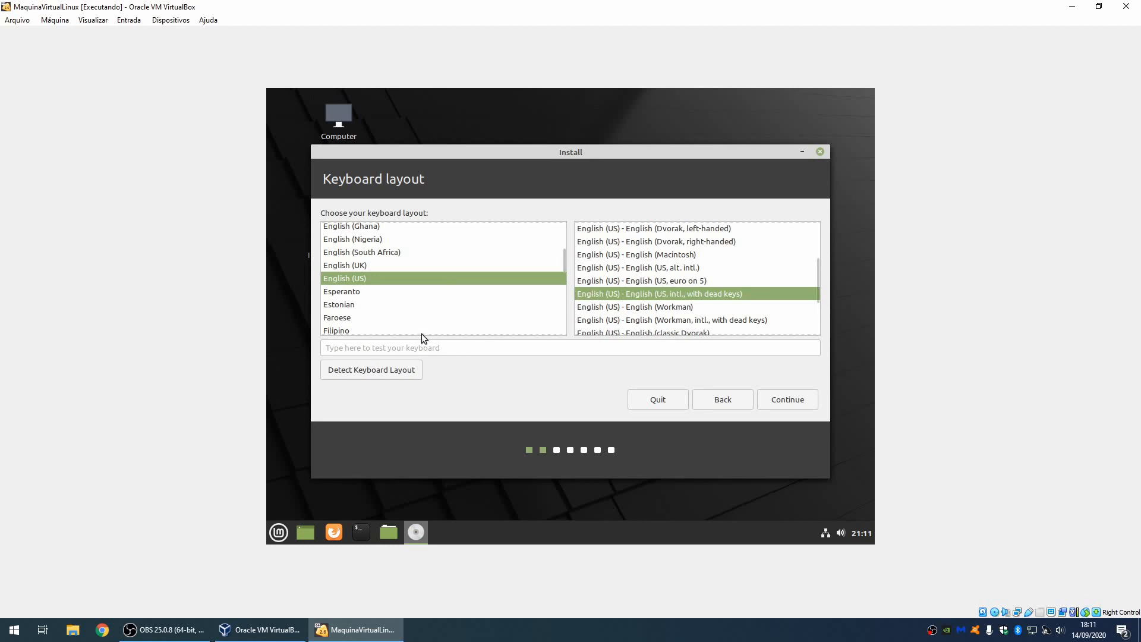
Step: Auto-detect the layout as Portuguese (Brazil) and test it by typing çãé
{"action": "left_click", "coordinate": [377, 370]}
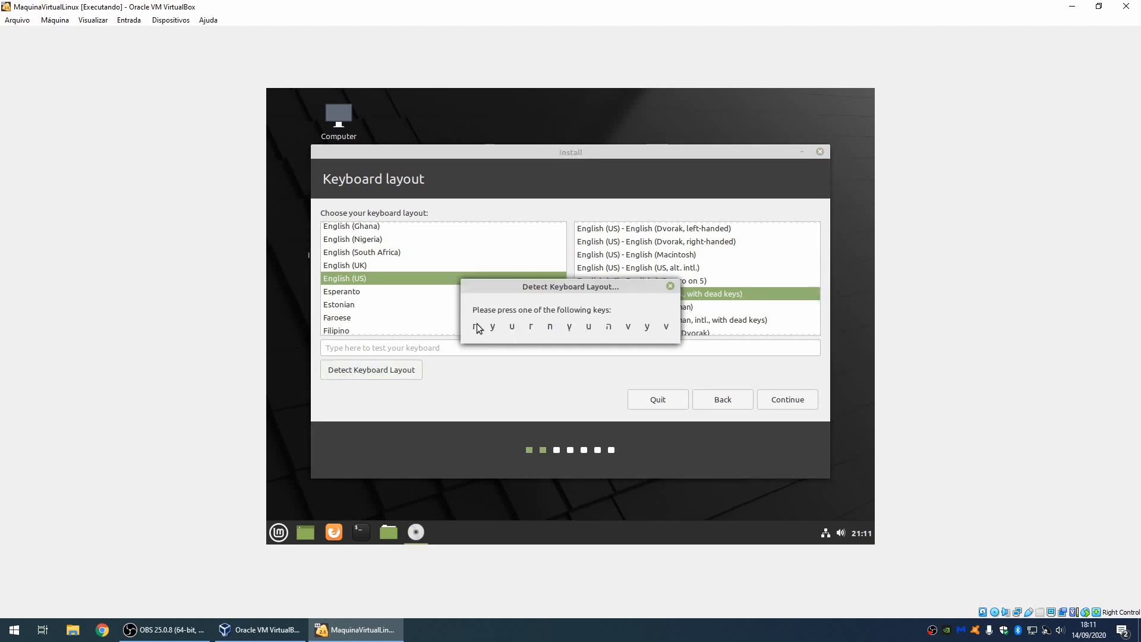
{"action": "key", "text": "y"}
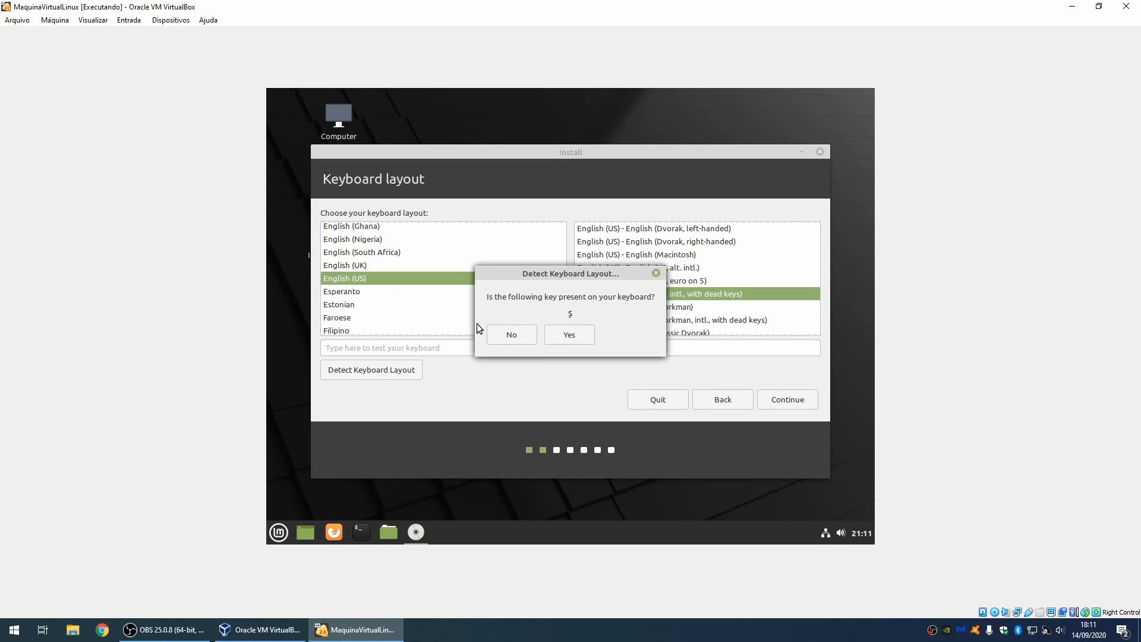
{"action": "left_click", "coordinate": [511, 336]}
{"action": "left_click", "coordinate": [516, 334]}
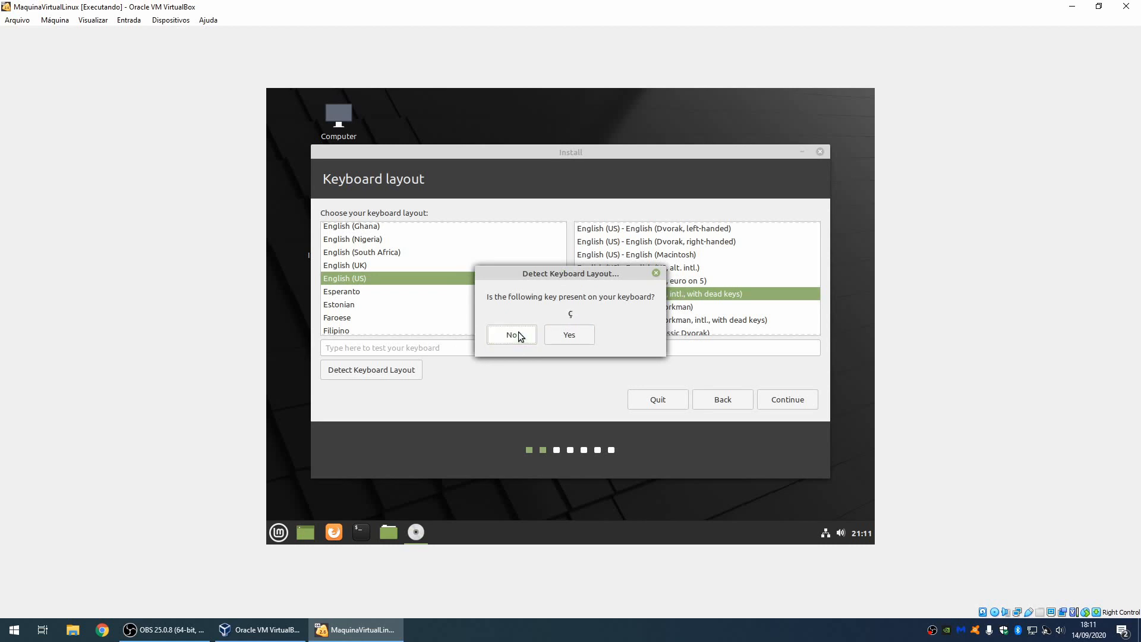
{"action": "left_click", "coordinate": [563, 336]}
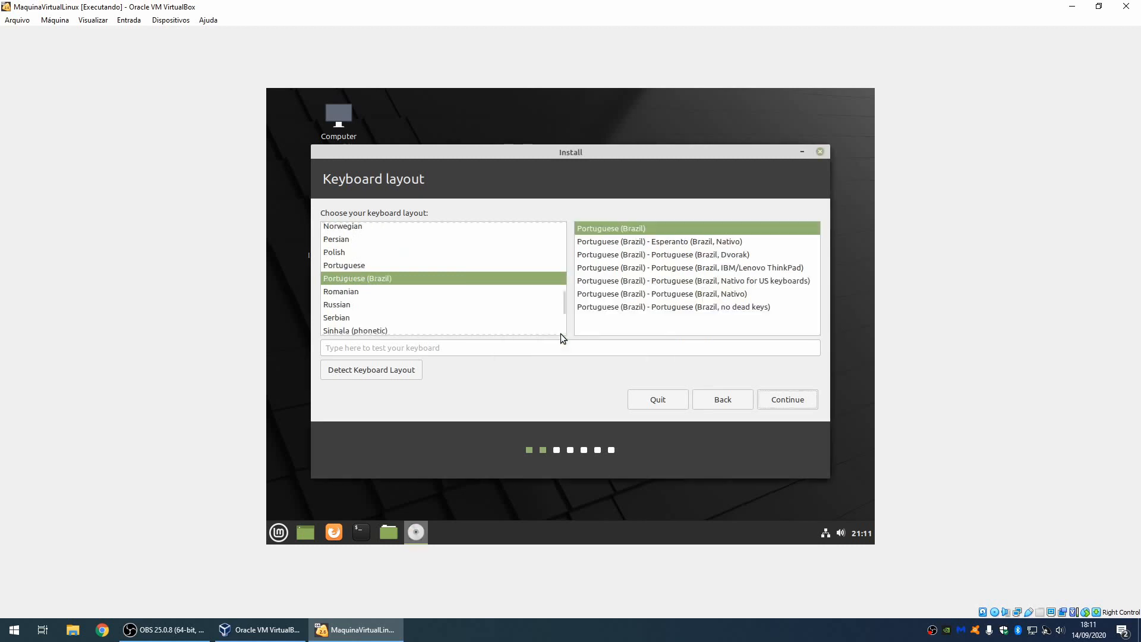
{"action": "left_click", "coordinate": [446, 348]}
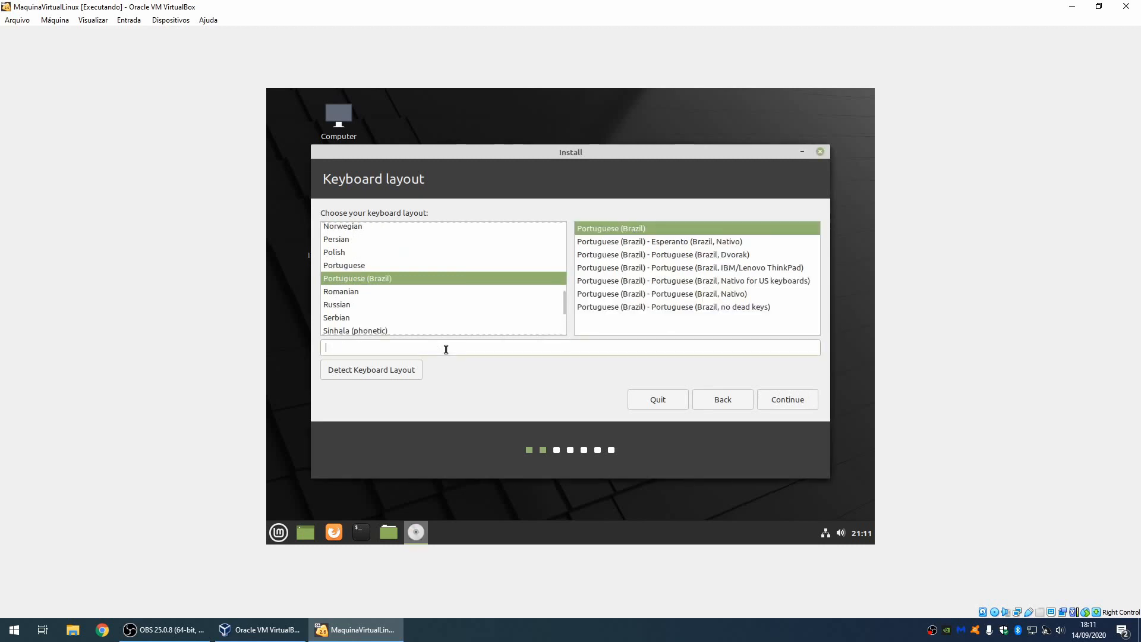
{"action": "type", "text": "çãé"}
Step: Skip the codecs, keep 'Erase disk and install Linux Mint', and confirm writing changes to disk
{"action": "left_click", "coordinate": [778, 406]}
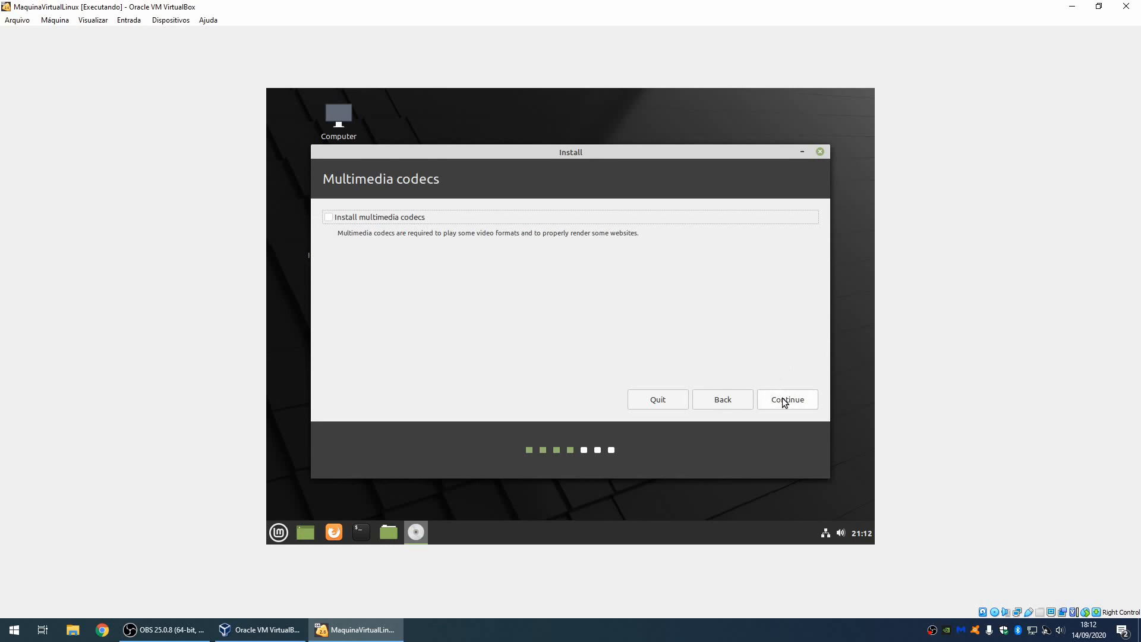
{"action": "left_click", "coordinate": [785, 403]}
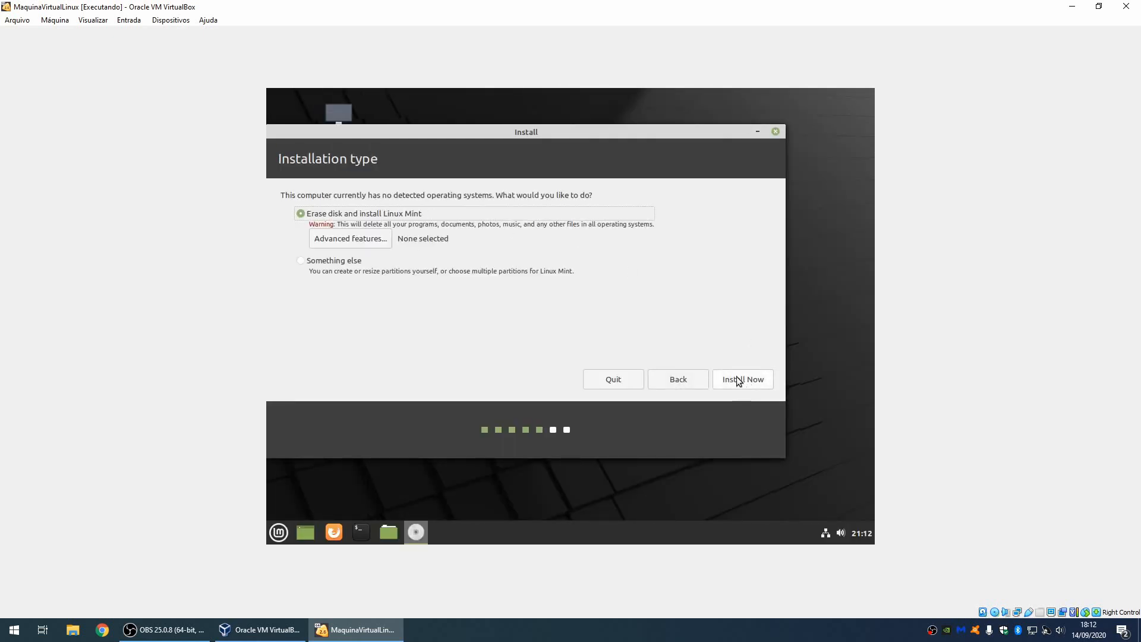
{"action": "left_click_drag", "start_coordinate": [482, 132], "coordinate": [515, 130]}
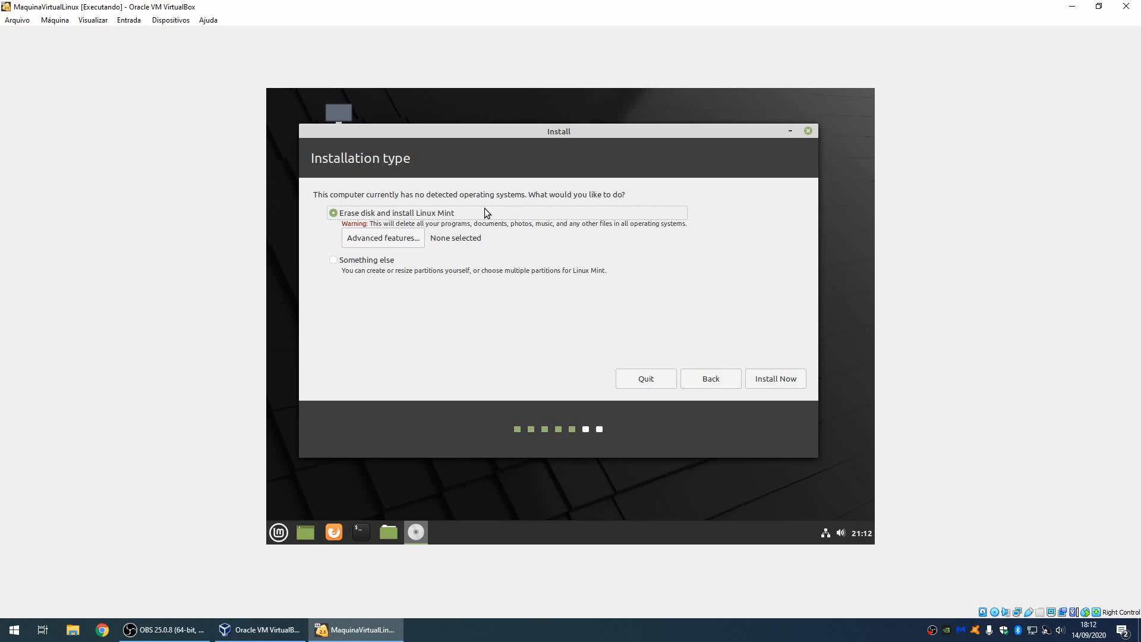
{"action": "left_click", "coordinate": [765, 381]}
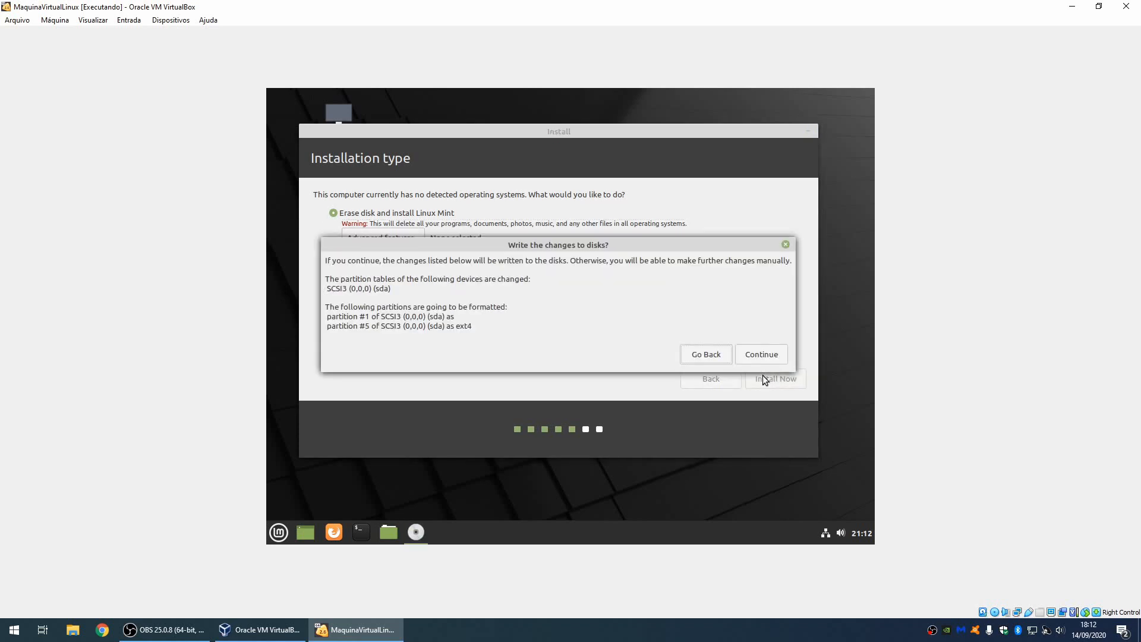
{"action": "left_click", "coordinate": [758, 354]}
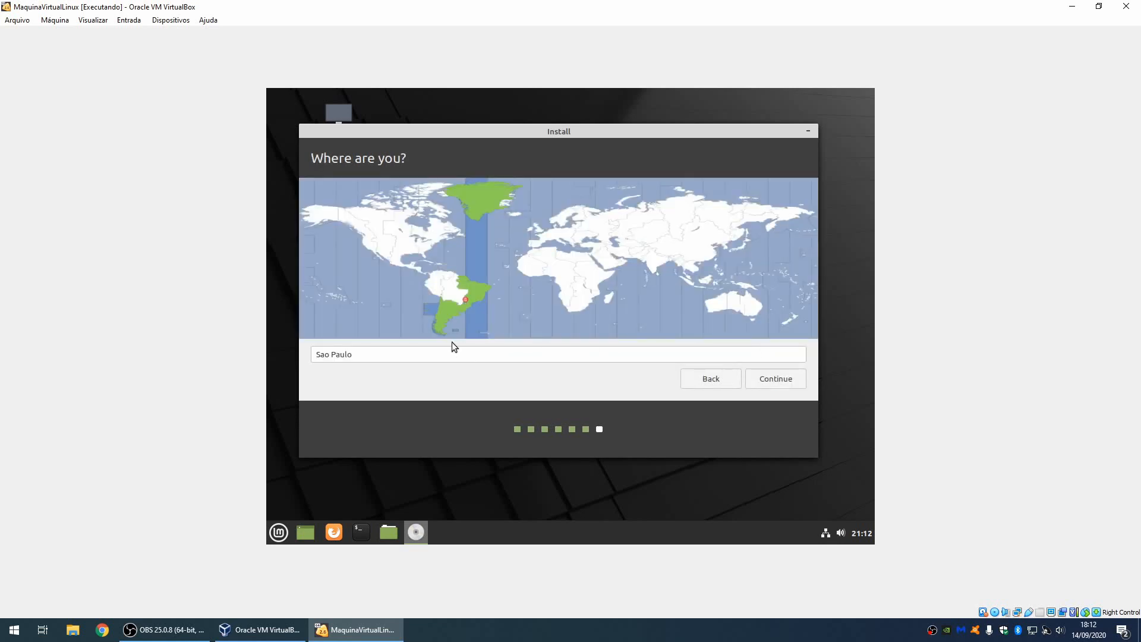
Step: Accept Sao Paulo, enter the user's name, computer name maqvirtual and a confirmed password, then continue
{"action": "left_click", "coordinate": [755, 377]}
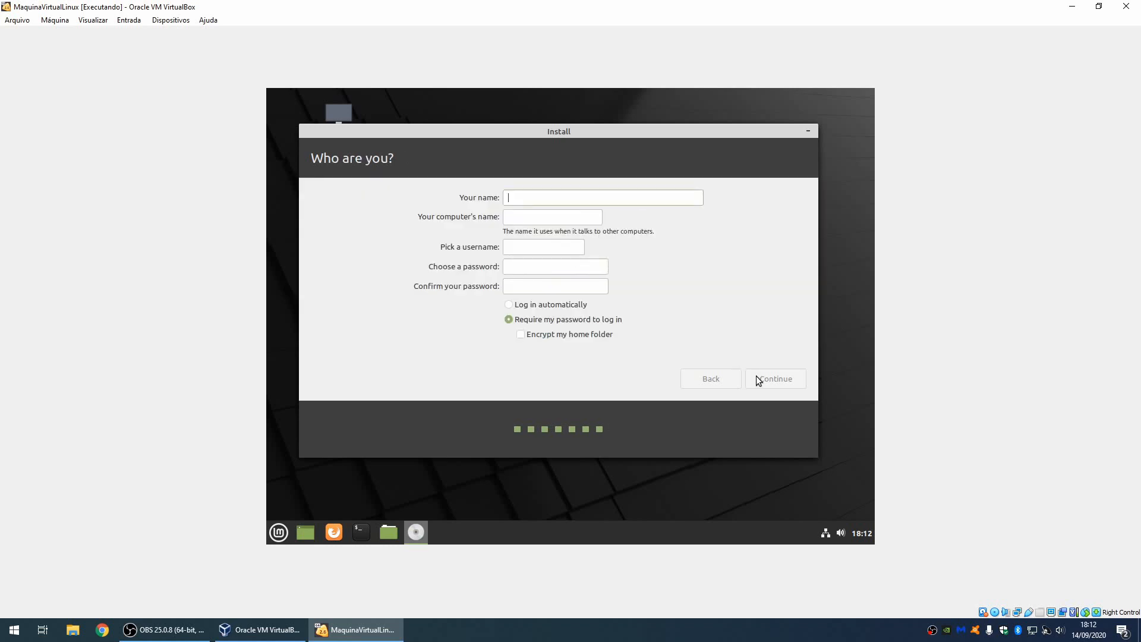
{"action": "type", "text": "rafael"}
{"action": "key", "text": "Tab"}
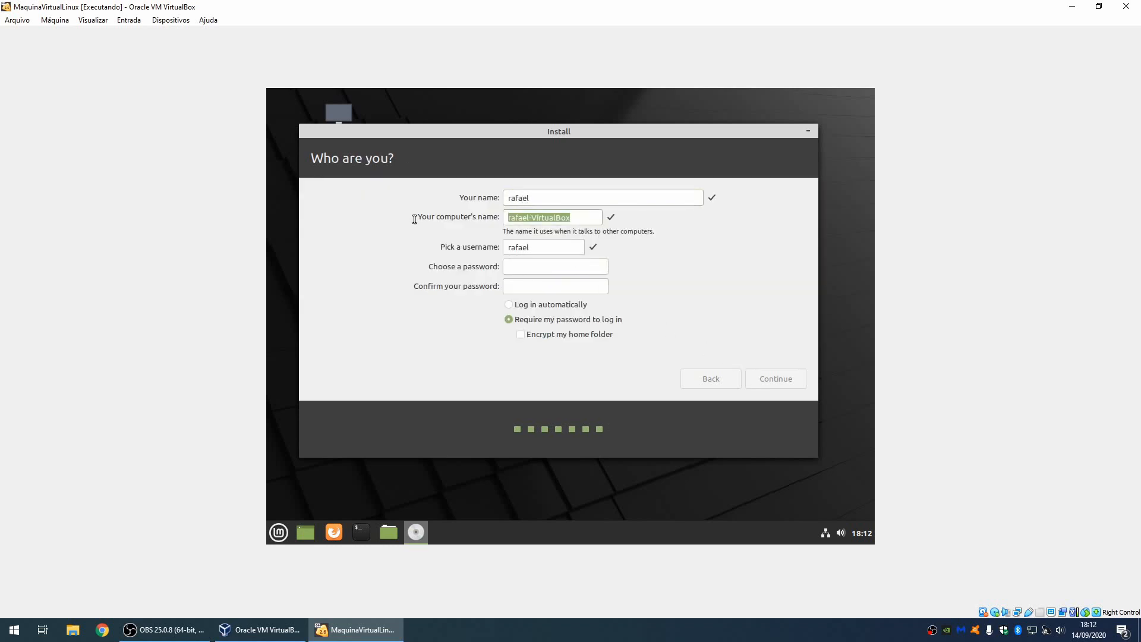
{"action": "type", "text": "maqvirtual"}
{"action": "left_click", "coordinate": [534, 266]}
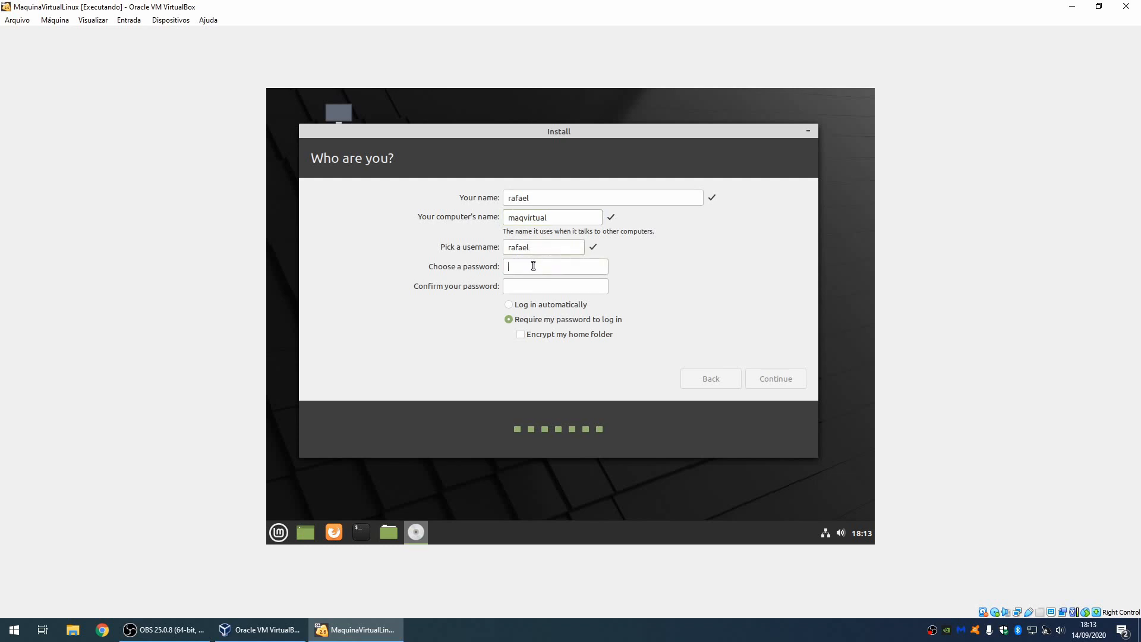
{"action": "type", "text": "12345"}
{"action": "left_click", "coordinate": [525, 285]}
{"action": "type", "text": "12345"}
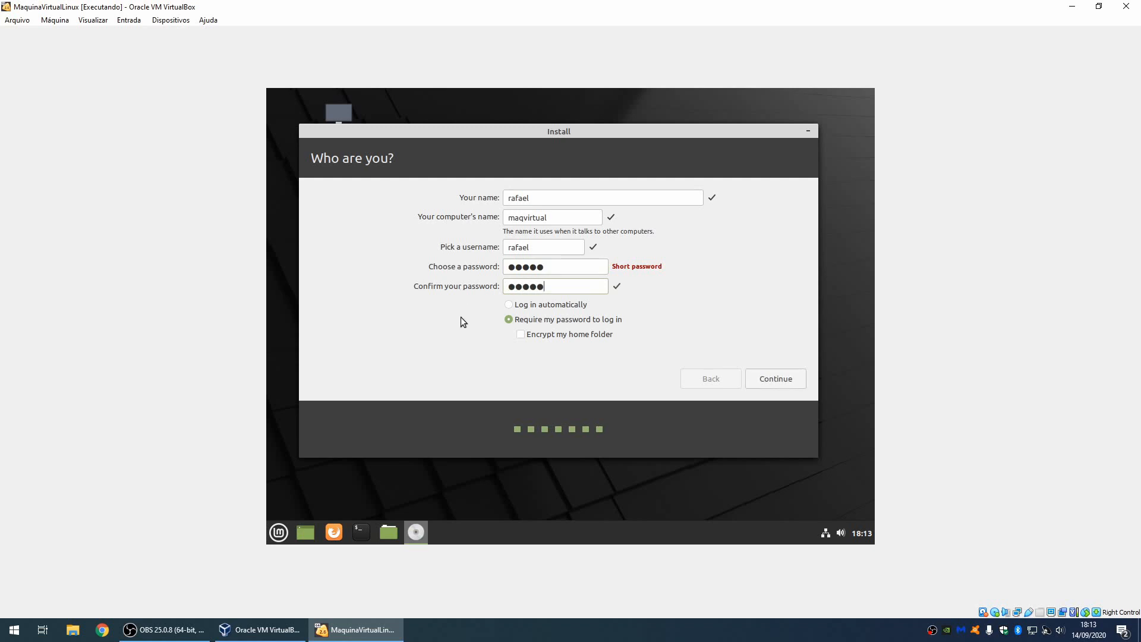
{"action": "left_click", "coordinate": [776, 384]}
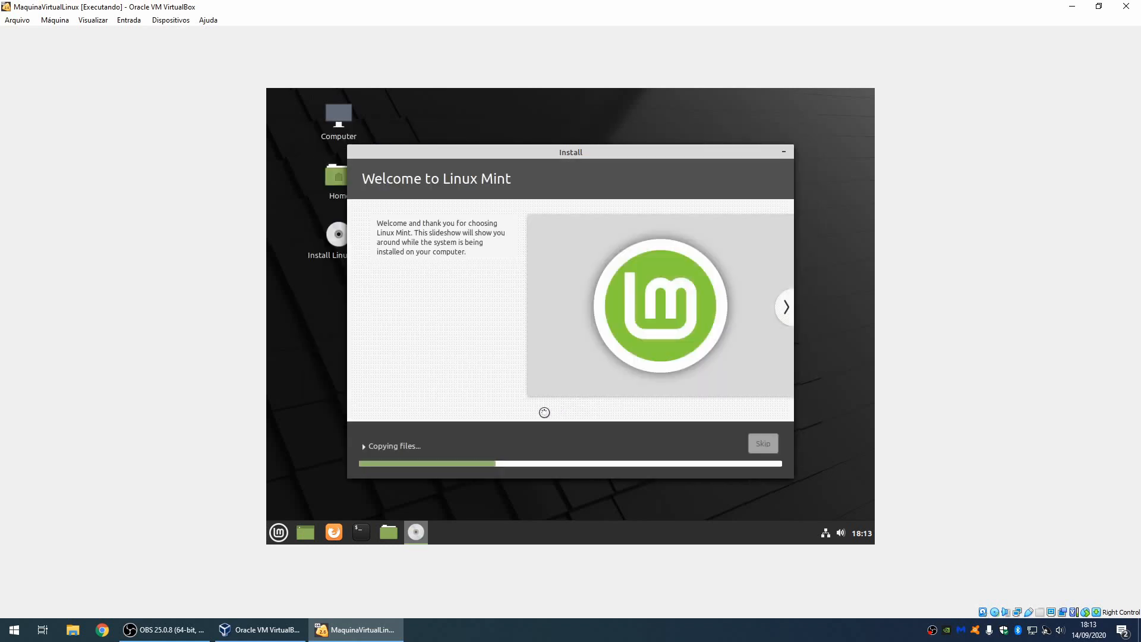
Step: Show the installation details, choose Restart Now when done, and confirm removal of the installation medium
{"action": "left_click", "coordinate": [402, 447]}
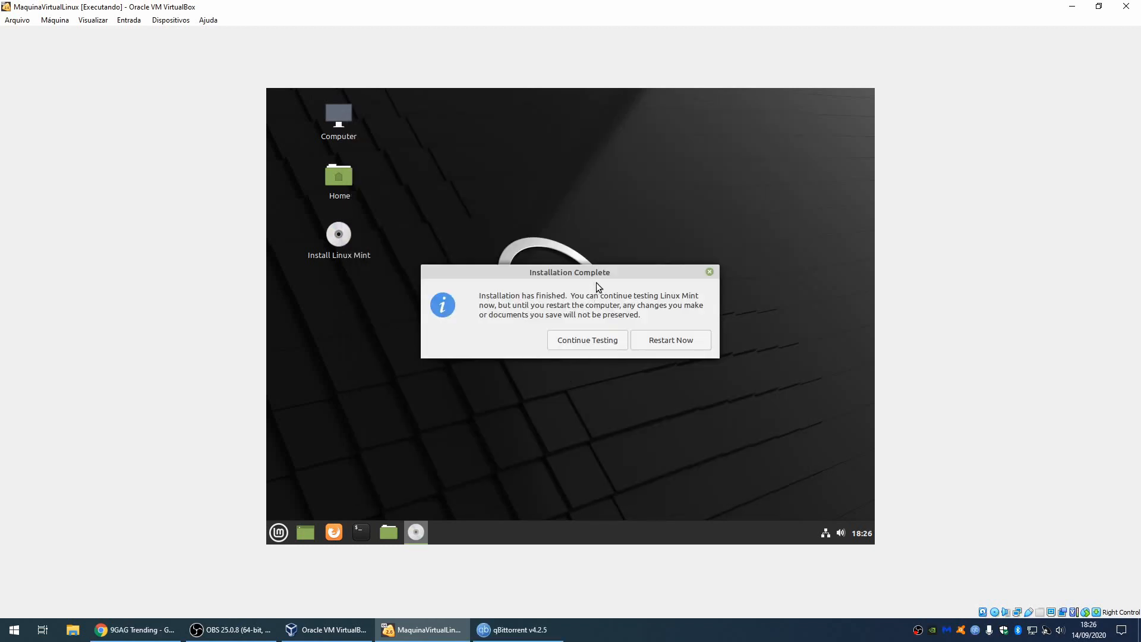
{"action": "left_click", "coordinate": [676, 345]}
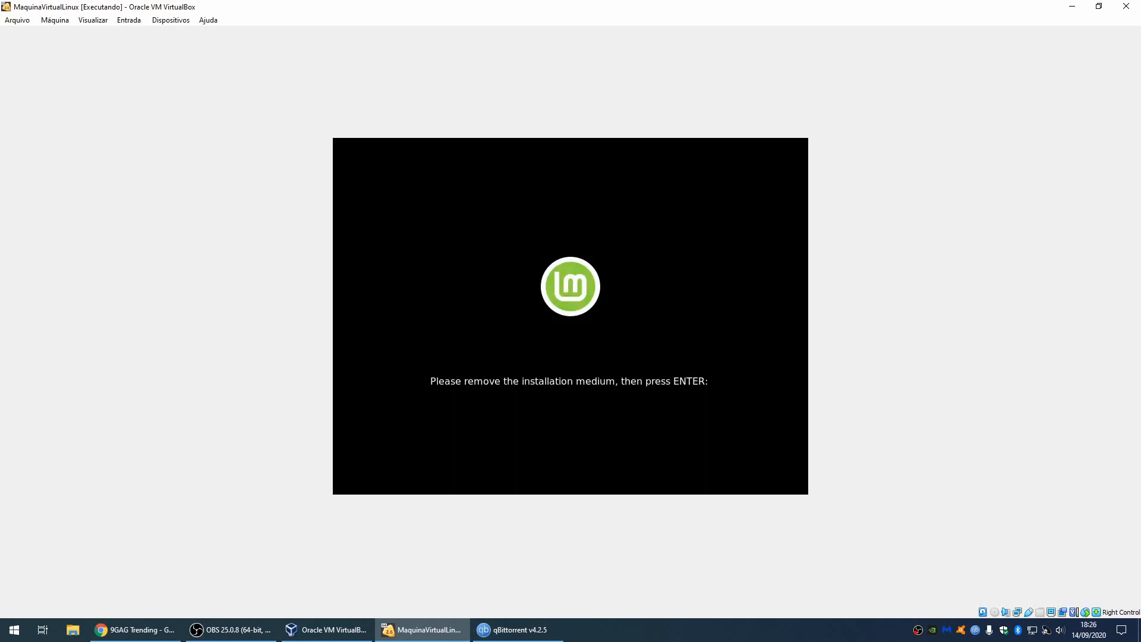
{"action": "key", "text": "Return"}
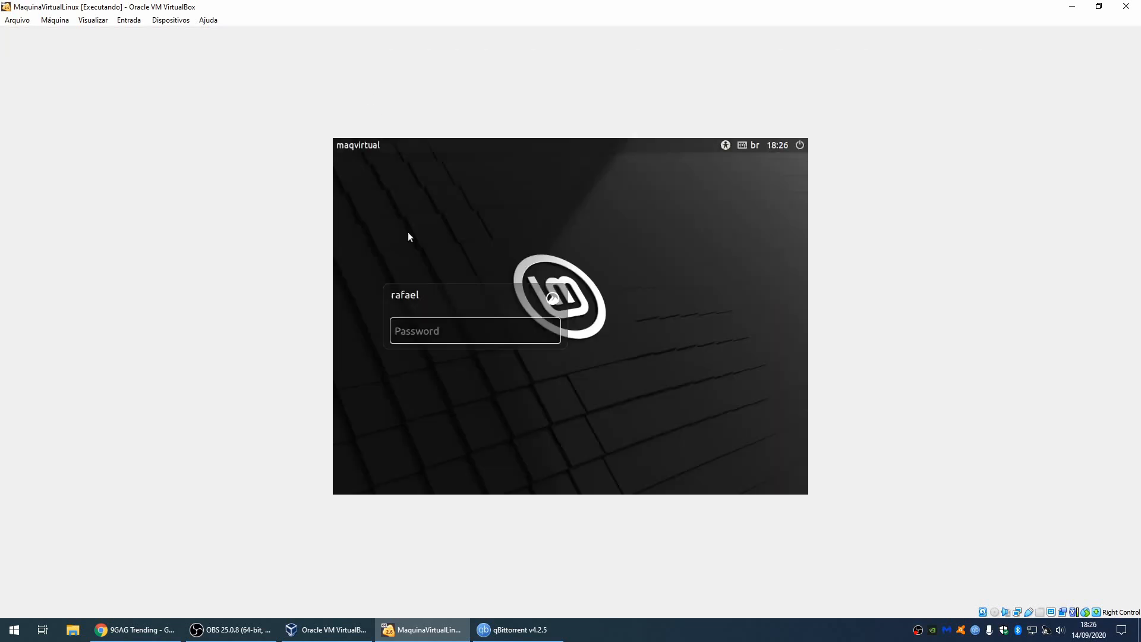
Step: Log in with the account password, then dismiss both notifications and the Welcome window
{"action": "type", "text": "•••••"}
{"action": "key", "text": "Return"}
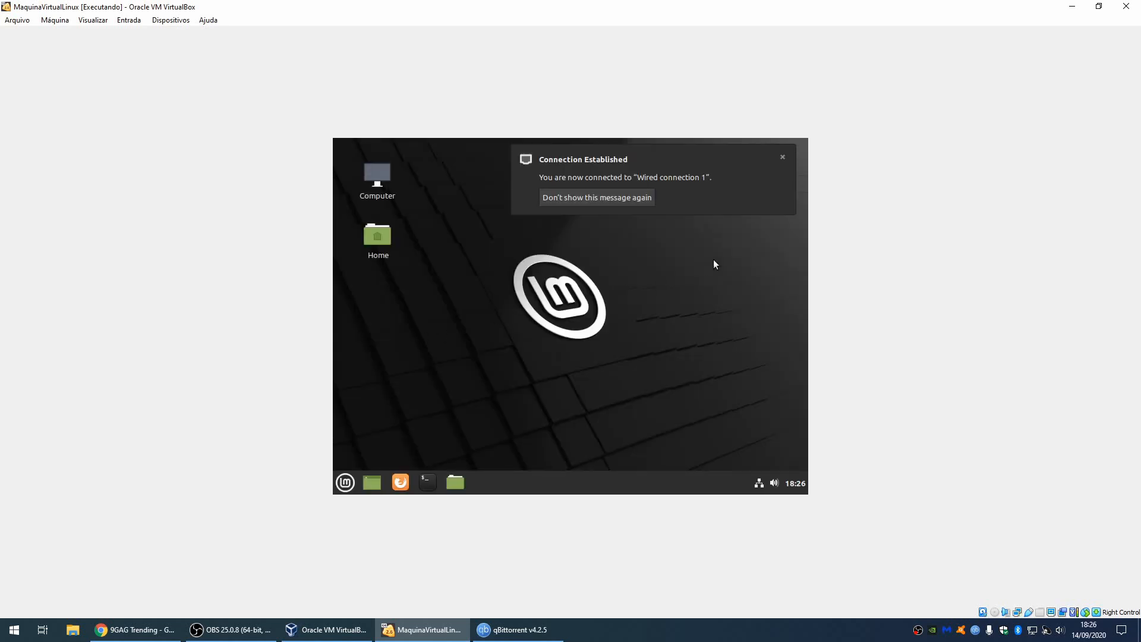
{"action": "left_click", "coordinate": [783, 159]}
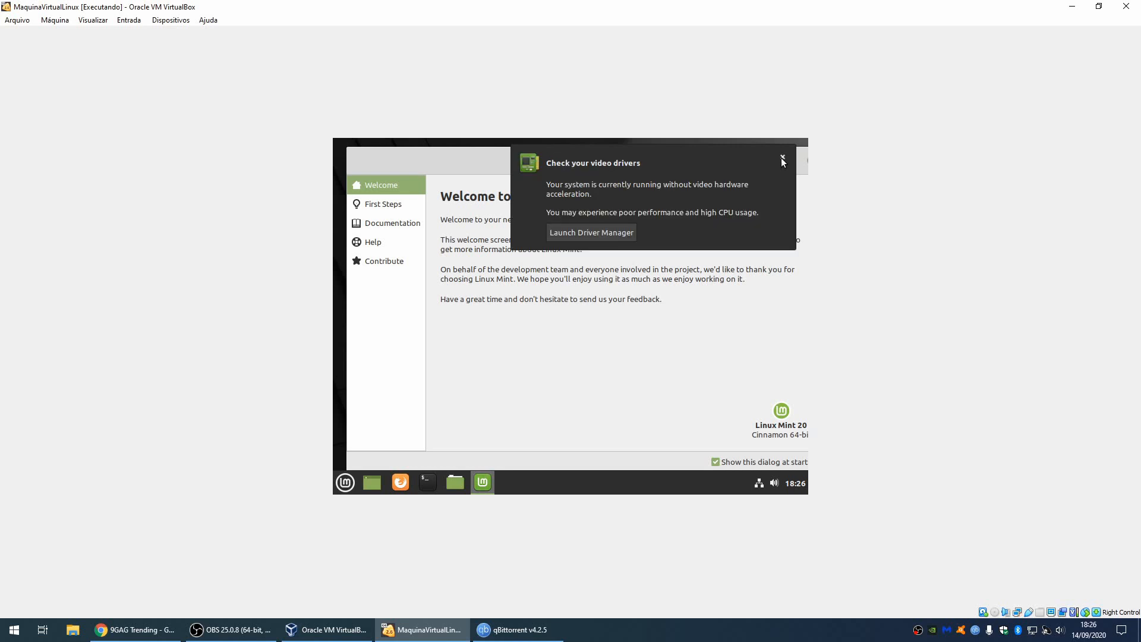
{"action": "left_click", "coordinate": [783, 159]}
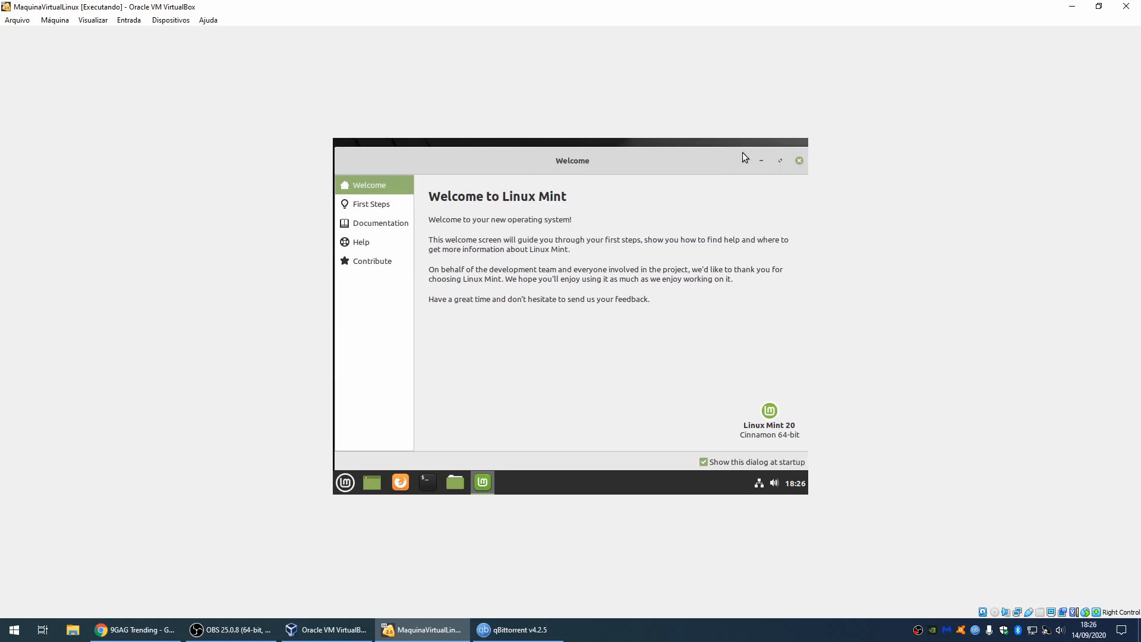
{"action": "left_click", "coordinate": [800, 161]}
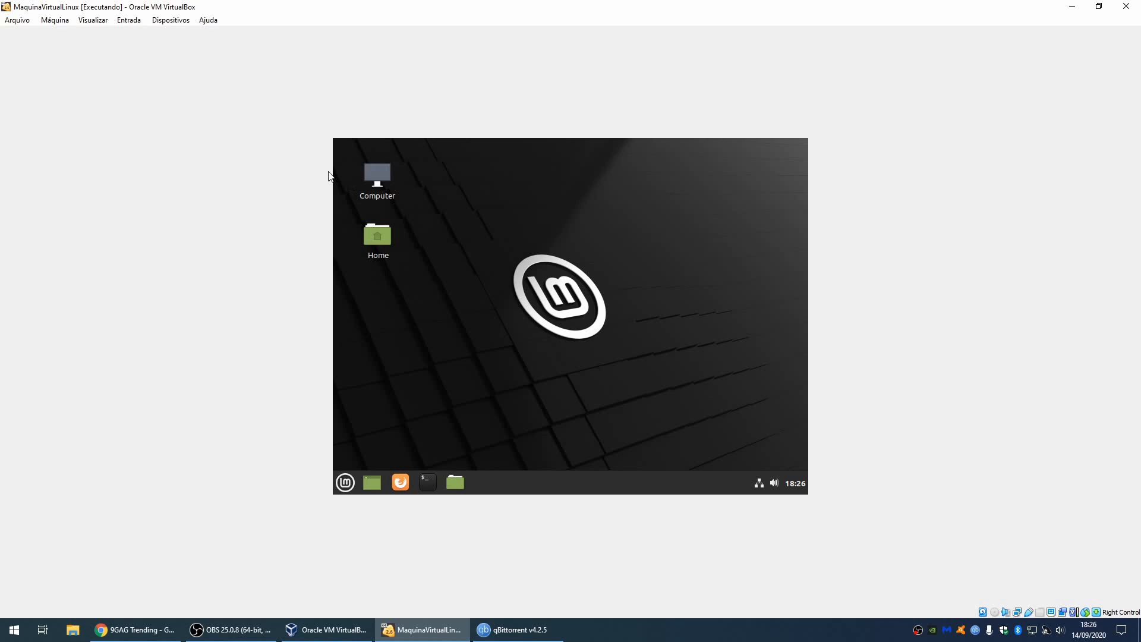
Step: Insert the Guest Additions CD image from the Dispositivos menu and run its autorun software
{"action": "left_click", "coordinate": [171, 23]}
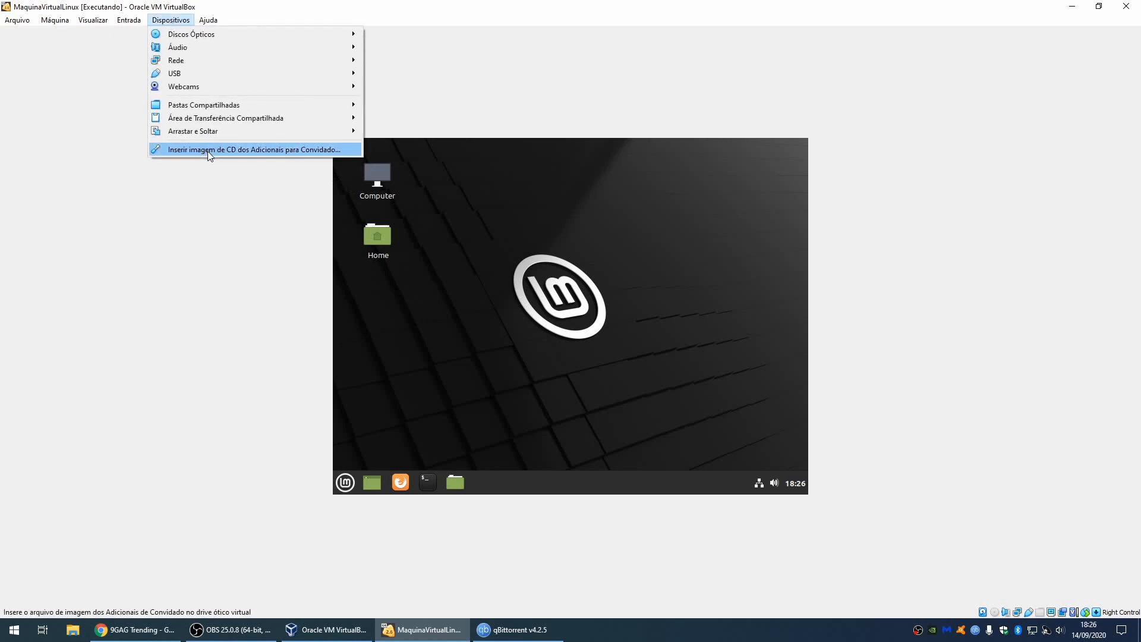
{"action": "left_click", "coordinate": [258, 150]}
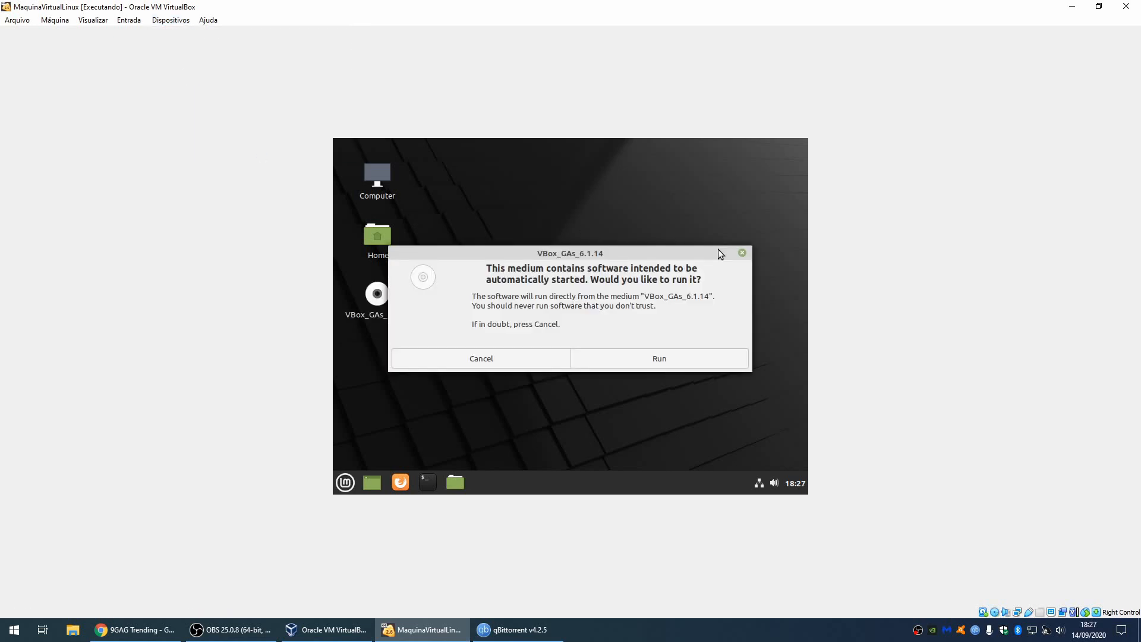
{"action": "left_click", "coordinate": [647, 361]}
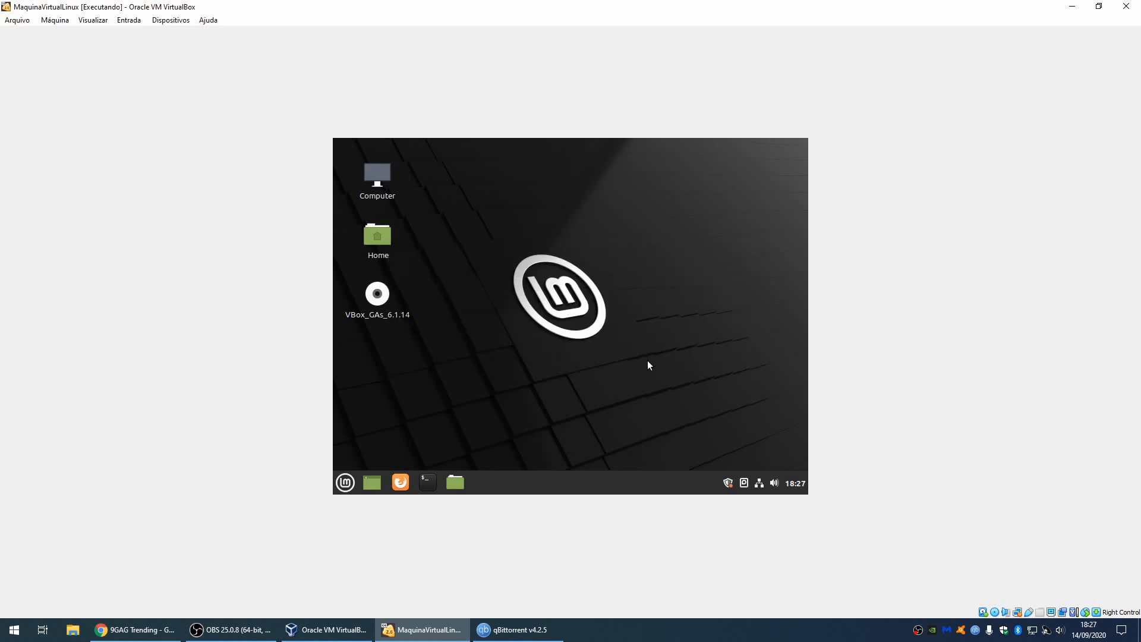
Step: Authenticate with the administrator password, let Guest Additions 6.1.14 install, then close the terminal
{"action": "type", "text": "*****"}
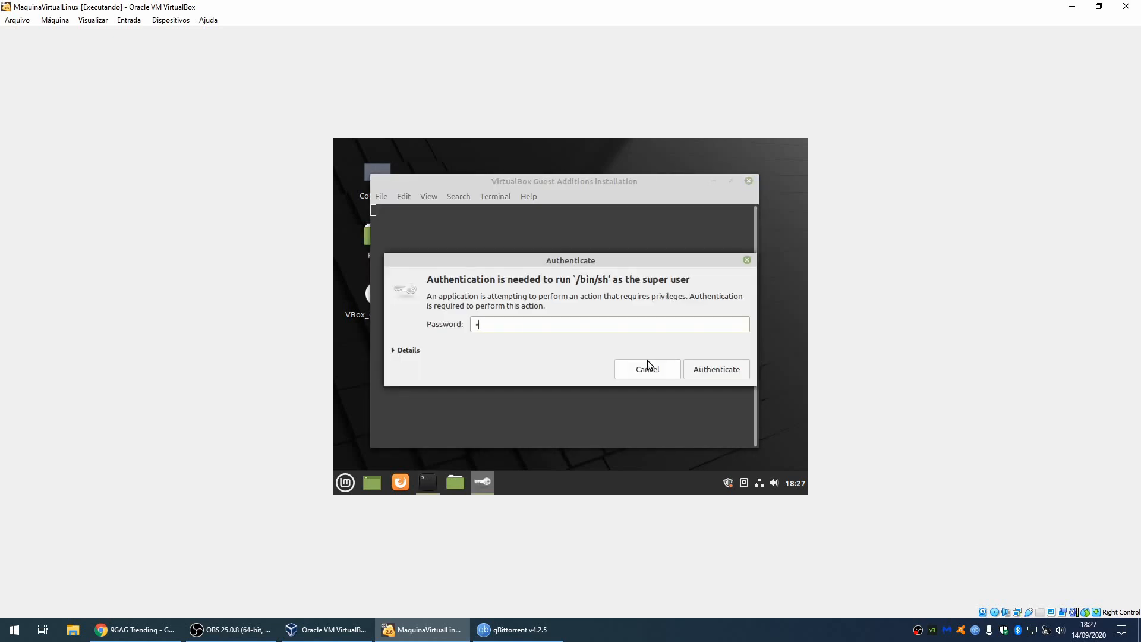
{"action": "left_click", "coordinate": [706, 369]}
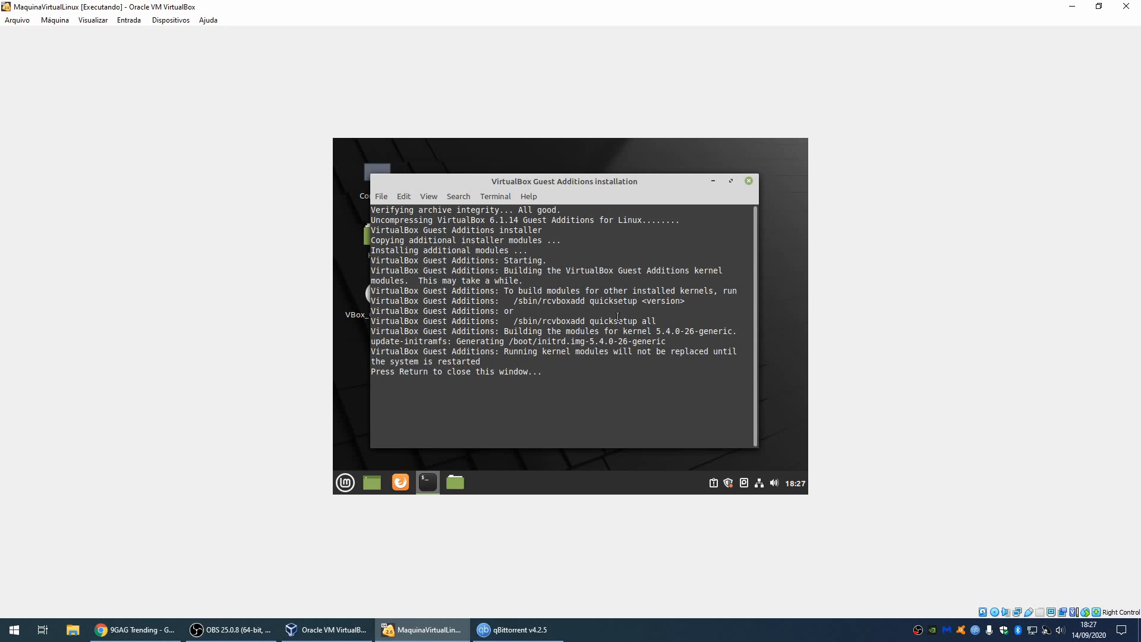
{"action": "key", "text": "Return"}
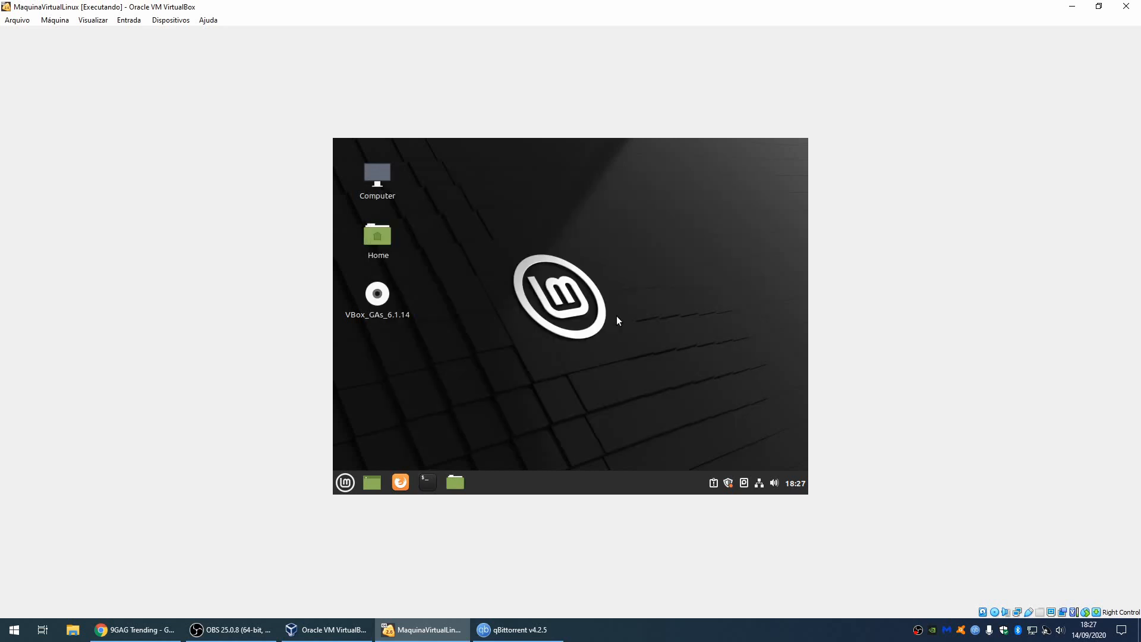
Step: Eject the VBox_GAs disc and restore, then re-maximize the VM window
{"action": "right_click", "coordinate": [380, 292]}
{"action": "scroll", "coordinate": [425, 391], "scroll_direction": "down", "scroll_amount": 2}
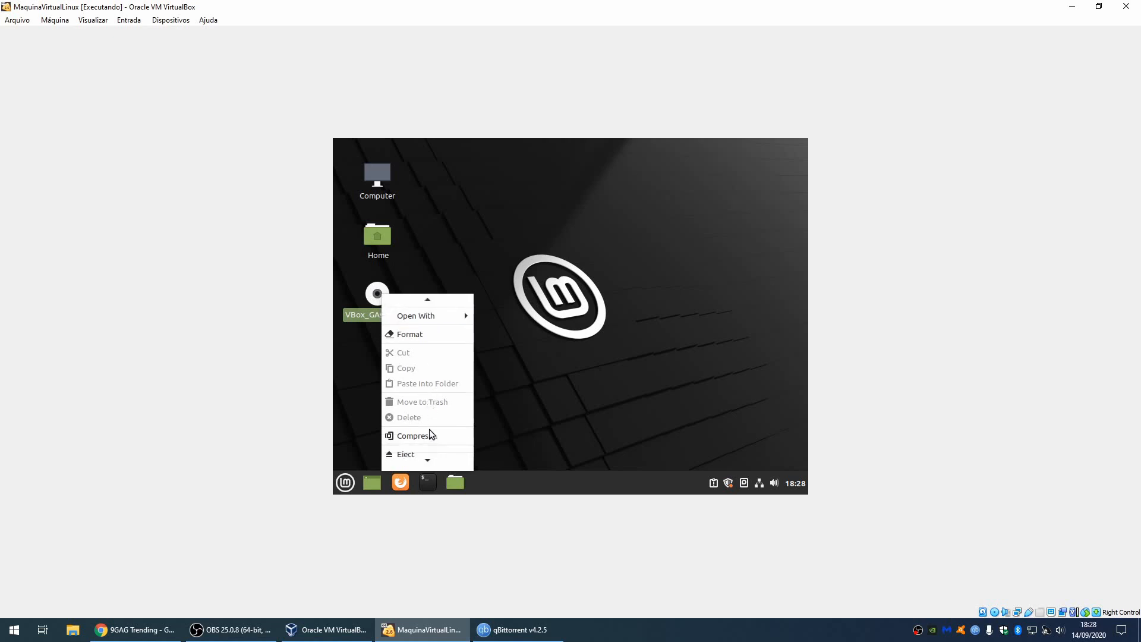
{"action": "left_click", "coordinate": [416, 431]}
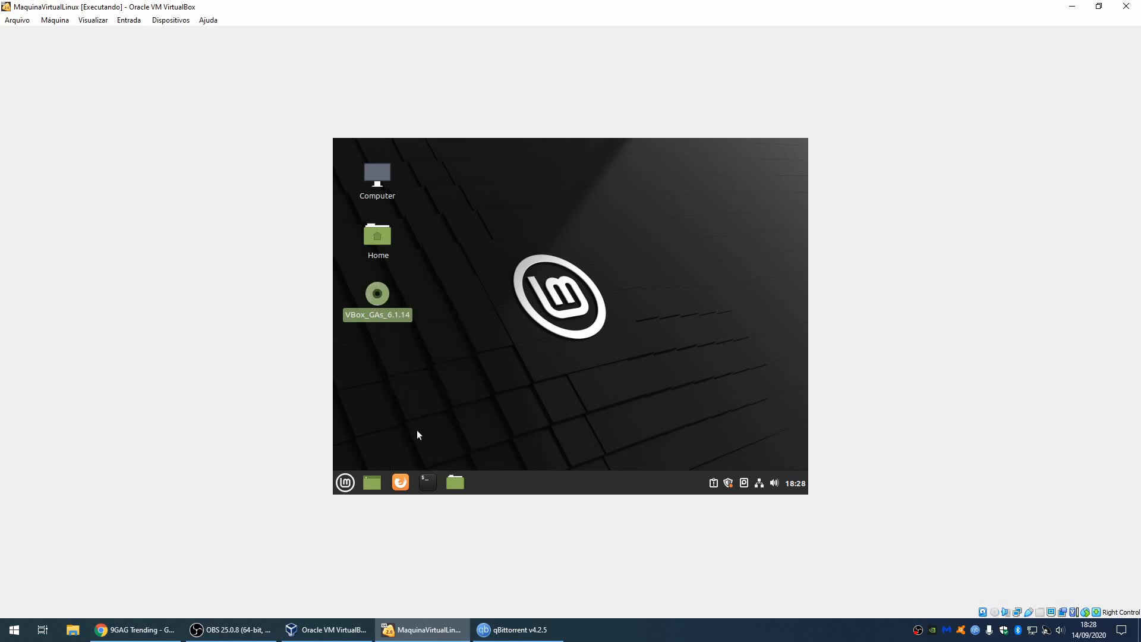
{"action": "left_click", "coordinate": [1099, 6]}
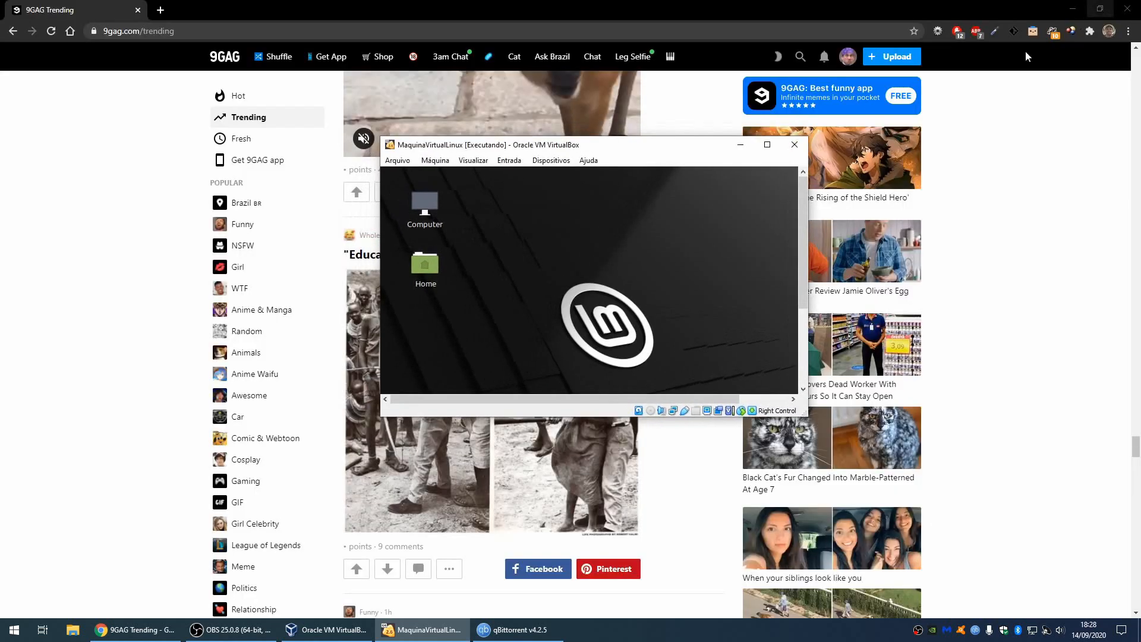
{"action": "left_click", "coordinate": [772, 141]}
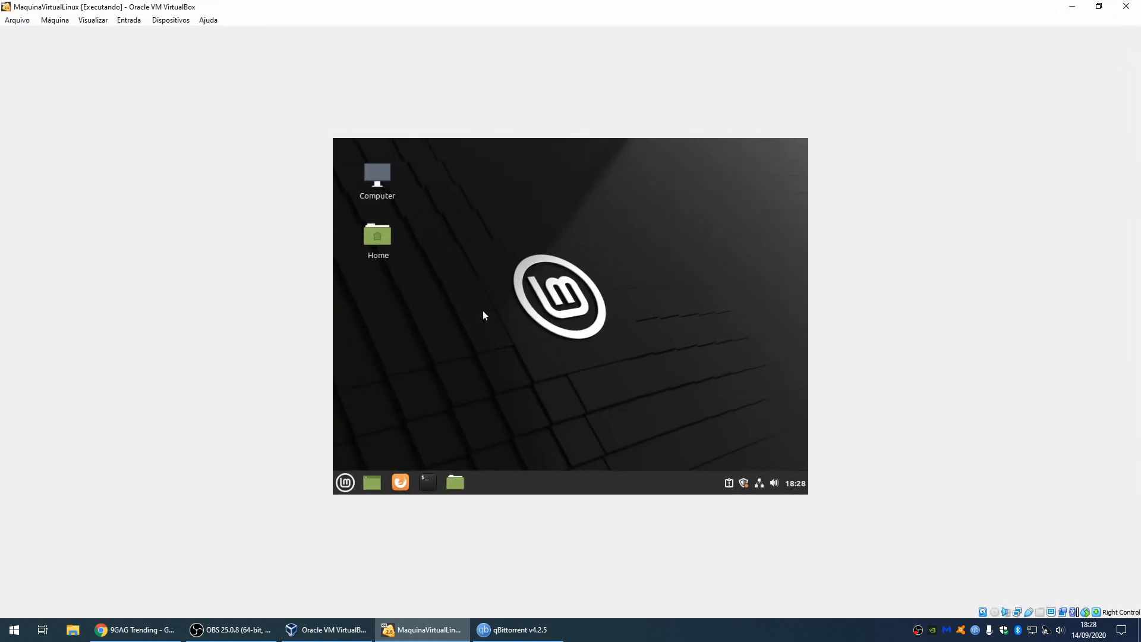
Step: Restart the guest from the Mint menu, dismiss the mouse-integration notice, and log back in
{"action": "left_click", "coordinate": [344, 482]}
{"action": "left_click", "coordinate": [362, 421]}
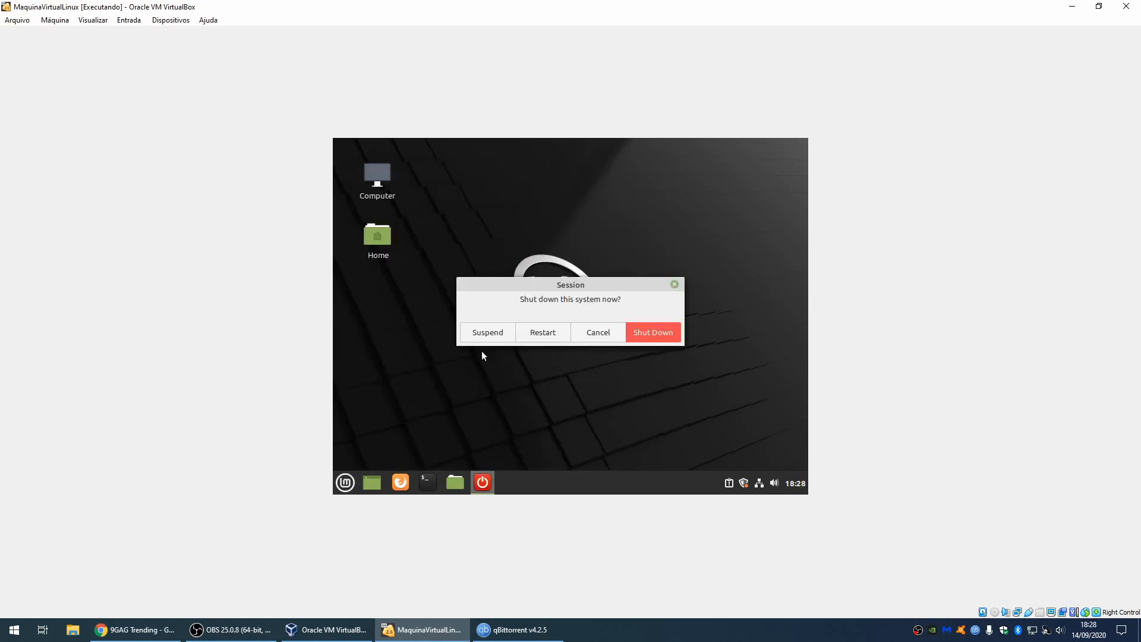
{"action": "left_click", "coordinate": [540, 335]}
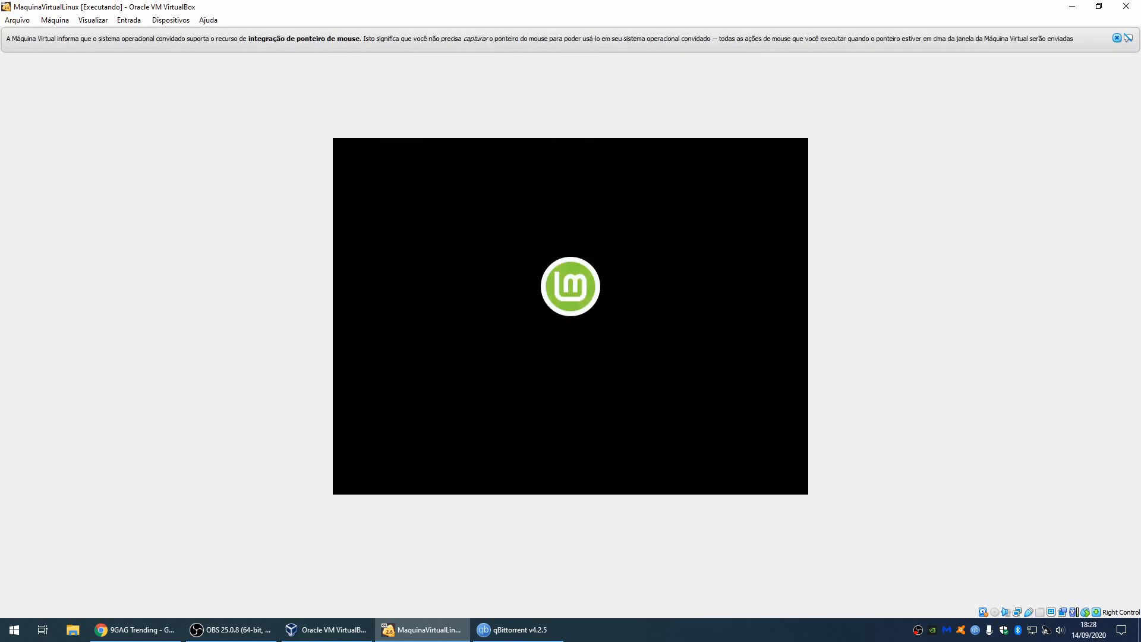
{"action": "left_click", "coordinate": [1117, 38]}
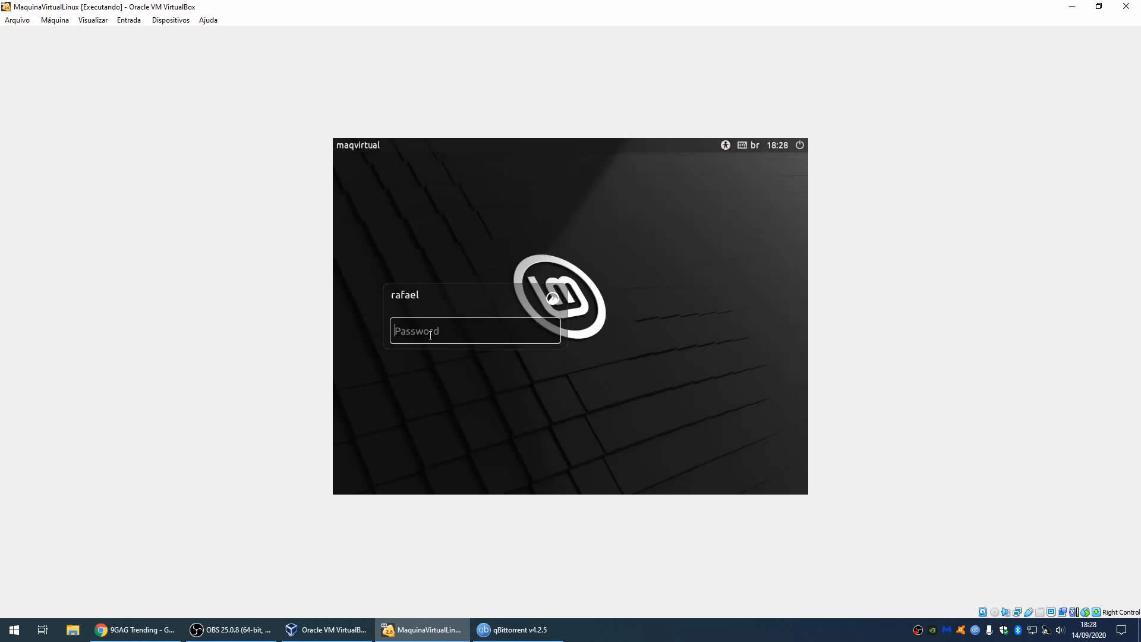
{"action": "type", "text": "******"}
{"action": "key", "text": "Return"}
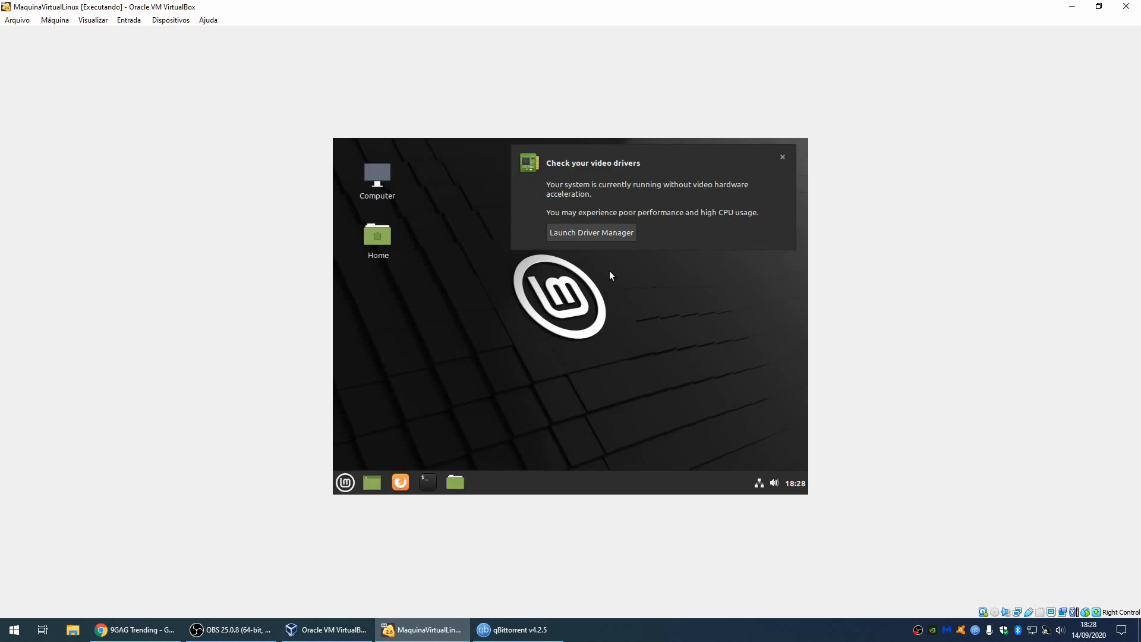
Step: Close the driver and connection notifications and the Welcome window, then restore and re-maximize VirtualBox
{"action": "left_click", "coordinate": [782, 156]}
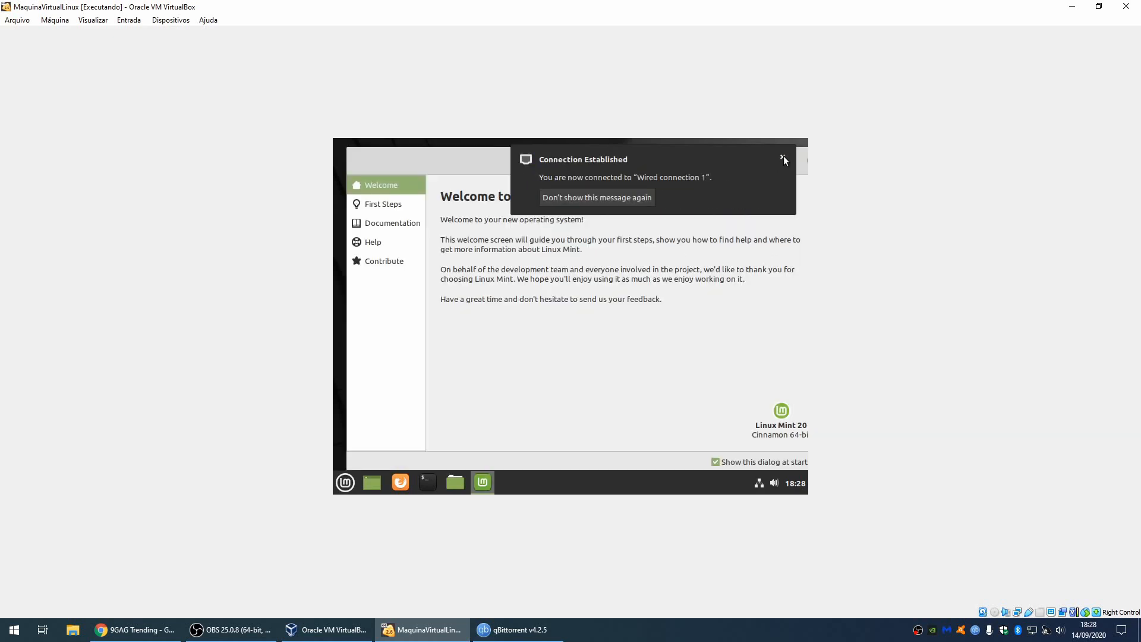
{"action": "left_click", "coordinate": [784, 156]}
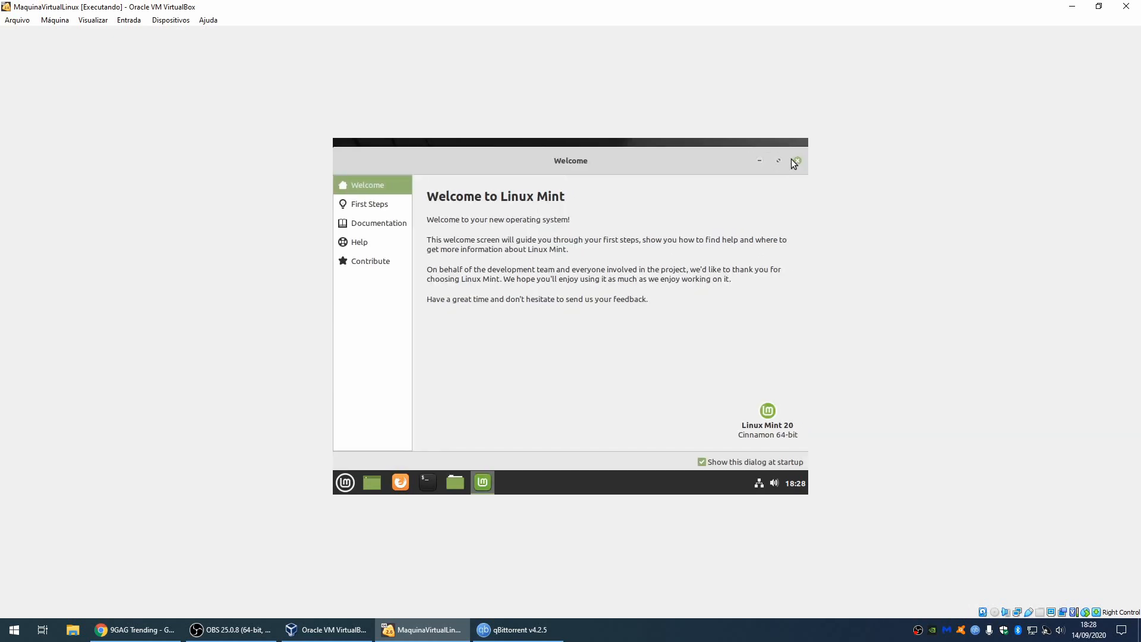
{"action": "left_click", "coordinate": [797, 161]}
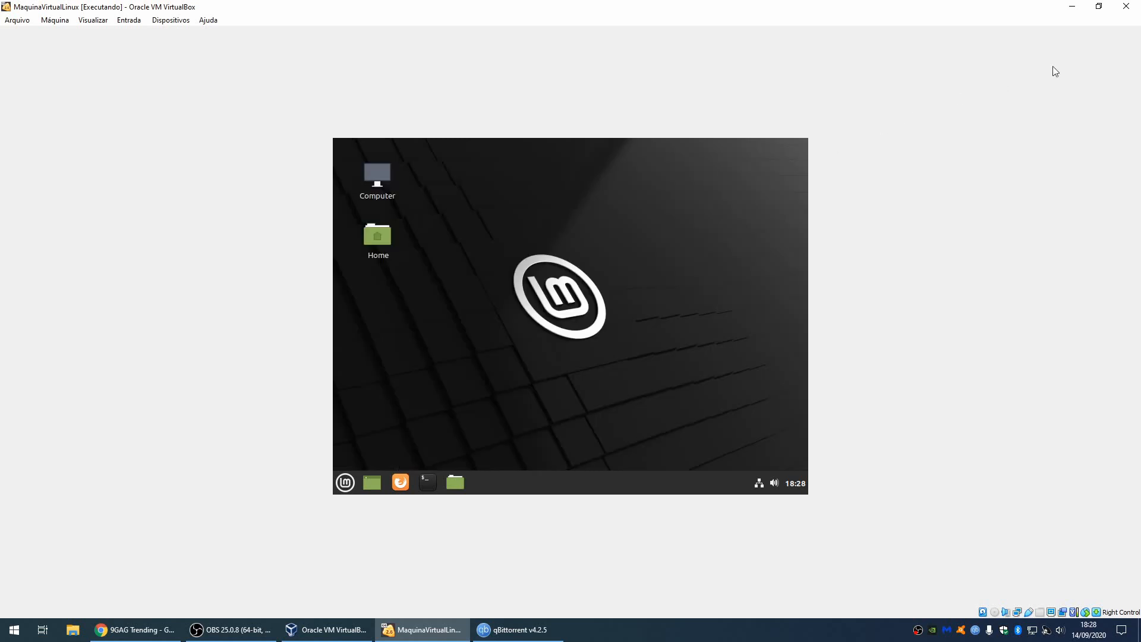
{"action": "left_click", "coordinate": [1099, 6]}
{"action": "double_click", "coordinate": [771, 144]}
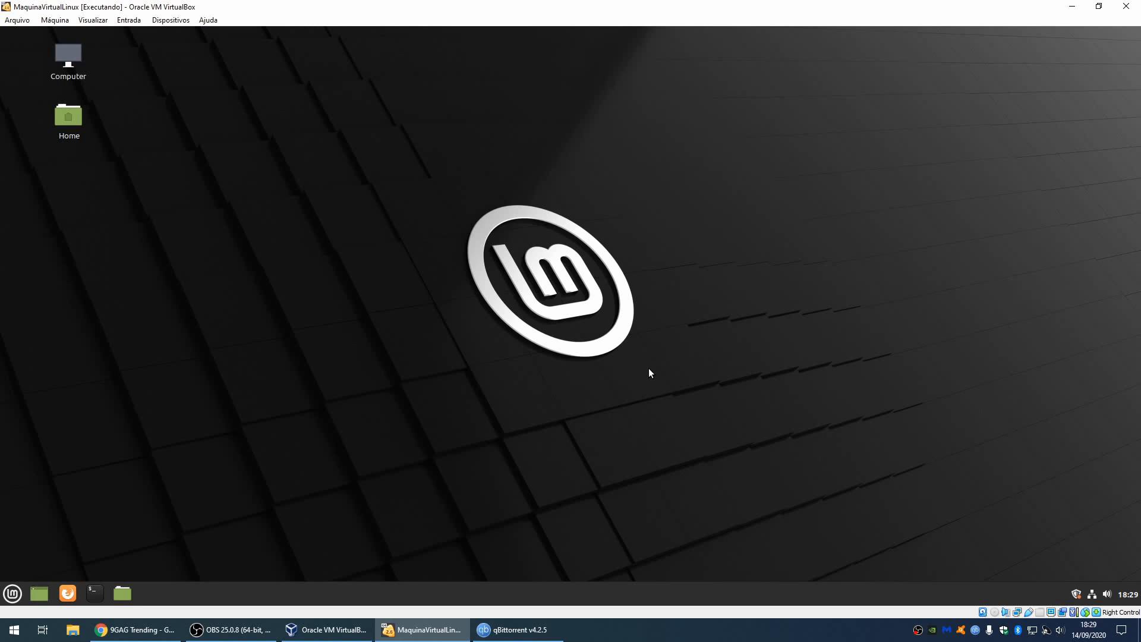
Step: From the Update Manager, accept switching to a local mirror and authenticate to reach Software Sources
{"action": "left_click", "coordinate": [1076, 594]}
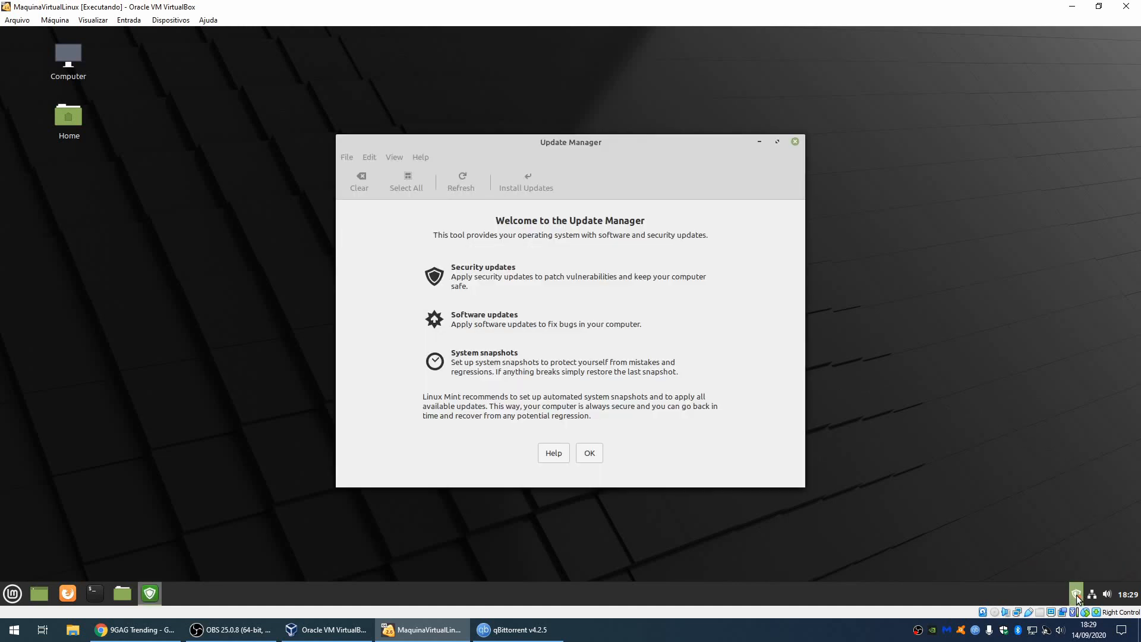
{"action": "left_click", "coordinate": [584, 458]}
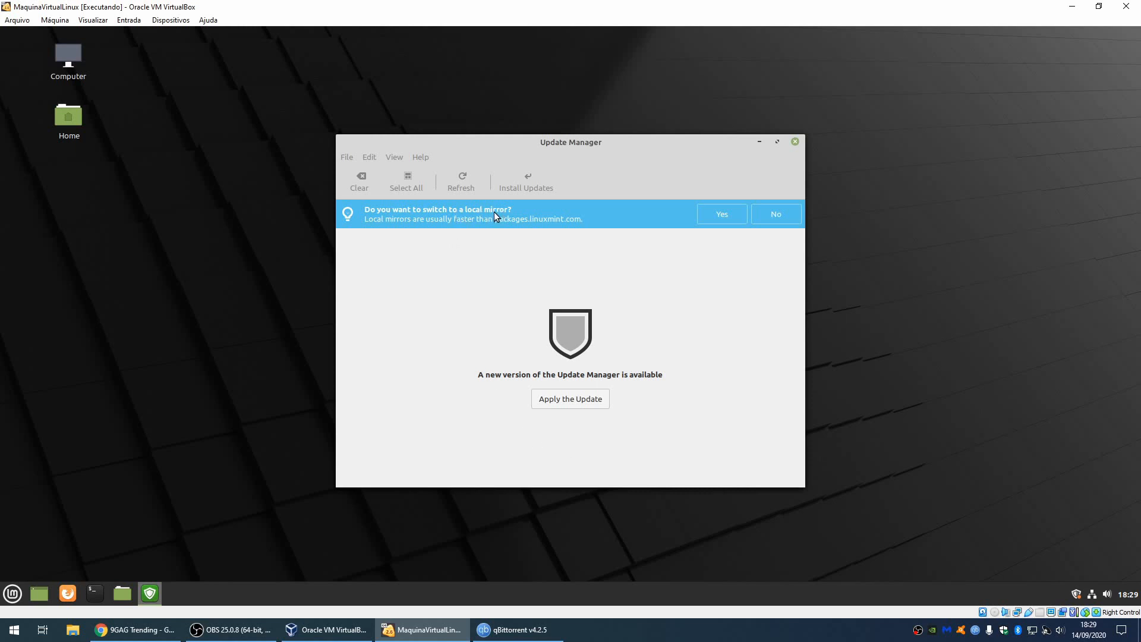
{"action": "left_click", "coordinate": [713, 217]}
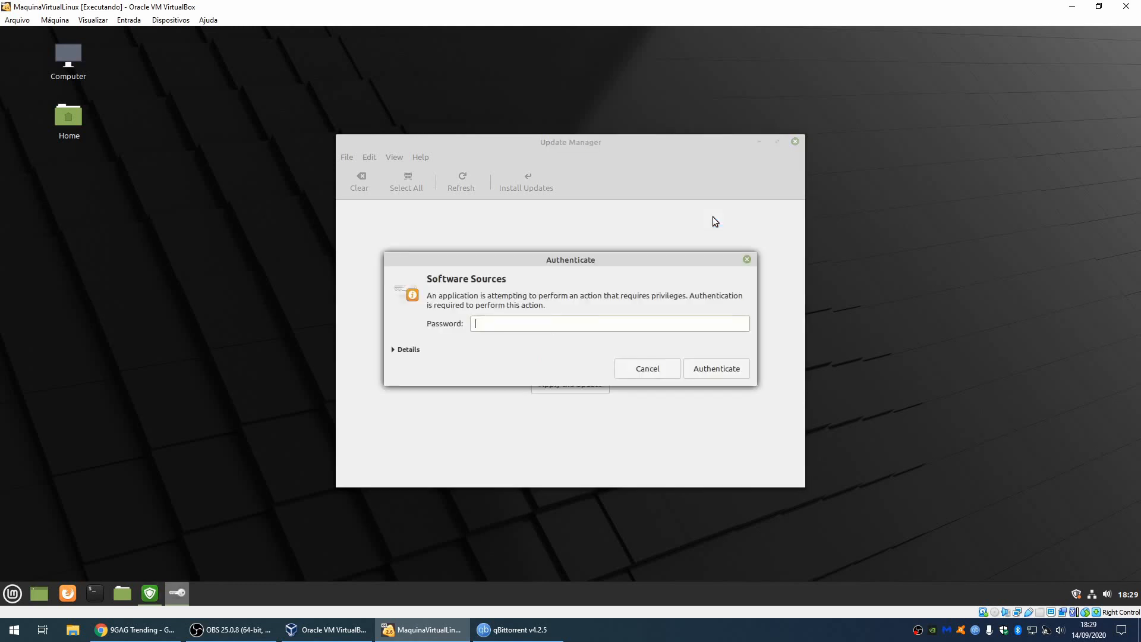
{"action": "type", "text": "•••••"}
{"action": "left_click", "coordinate": [713, 368]}
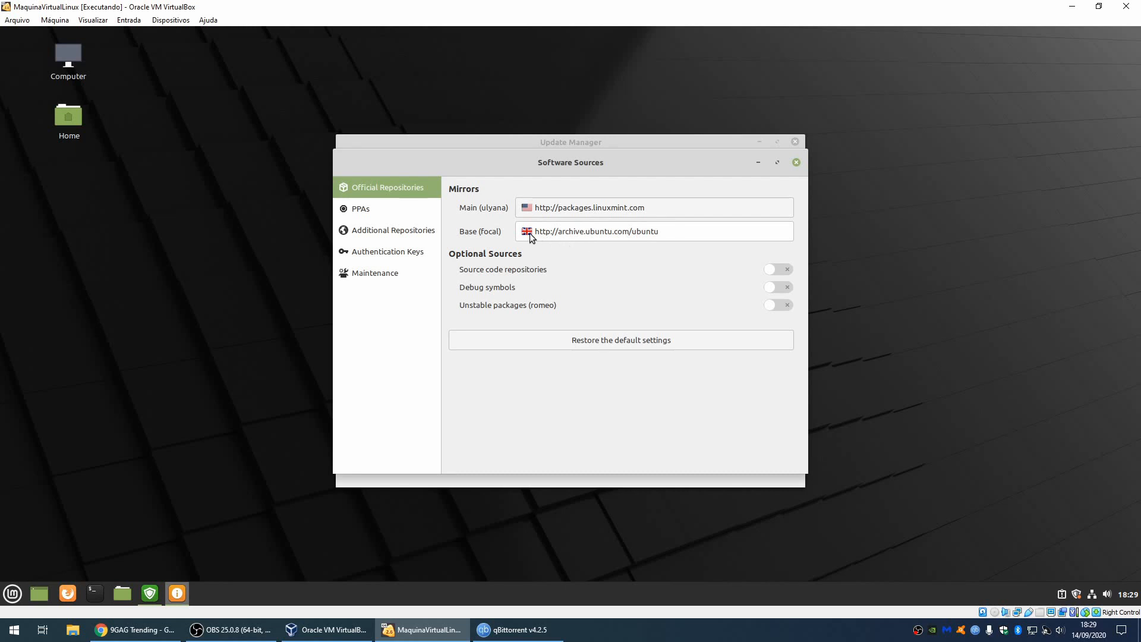
Step: Set the Main mirror to Universidade Federal do Parana and the Base mirror to sft.if.usp.br
{"action": "left_click", "coordinate": [605, 205]}
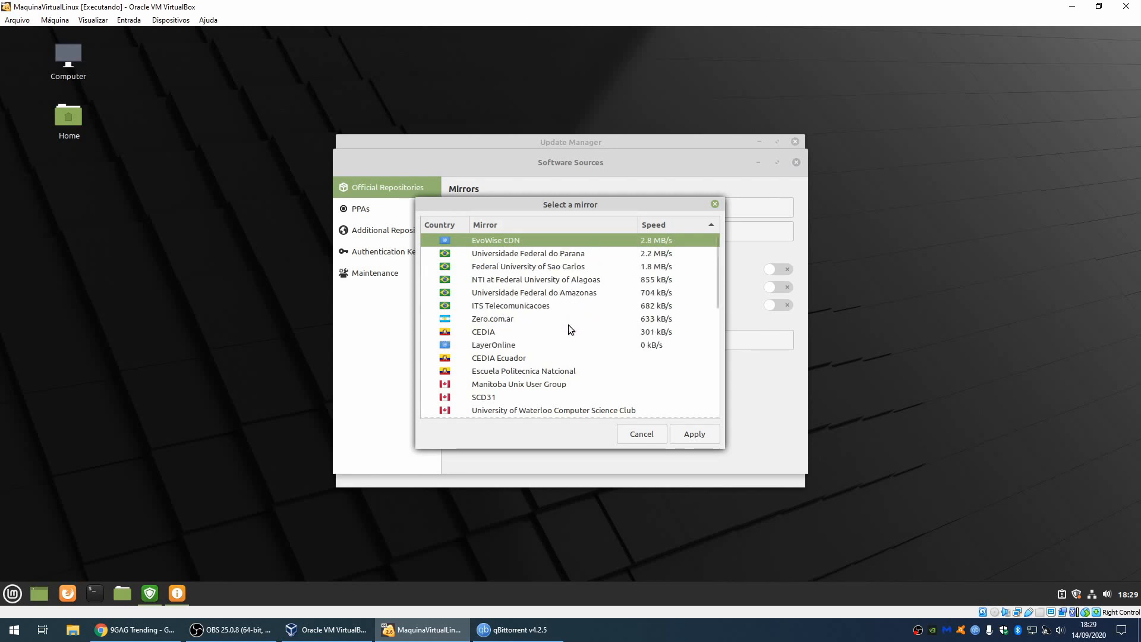
{"action": "left_click", "coordinate": [536, 253]}
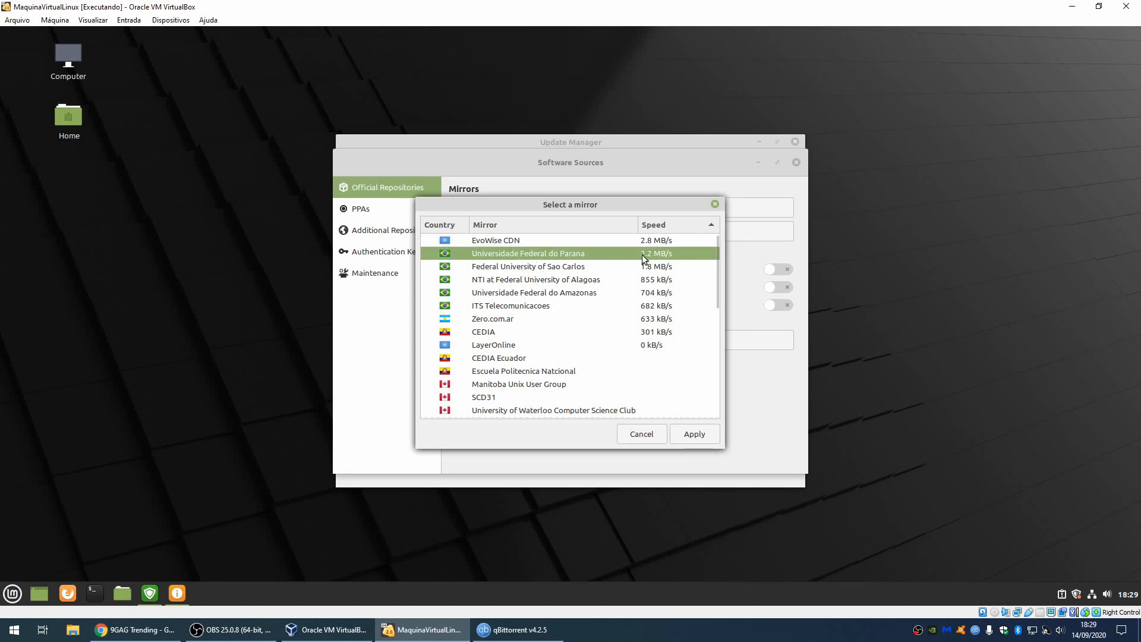
{"action": "left_click", "coordinate": [693, 435]}
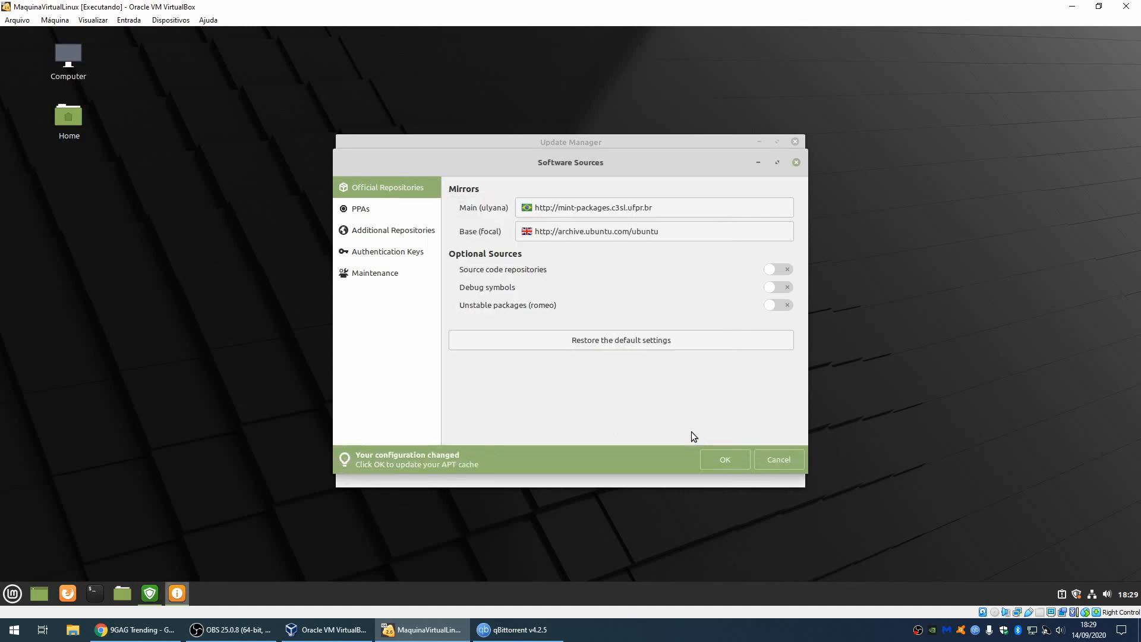
{"action": "left_click", "coordinate": [623, 235]}
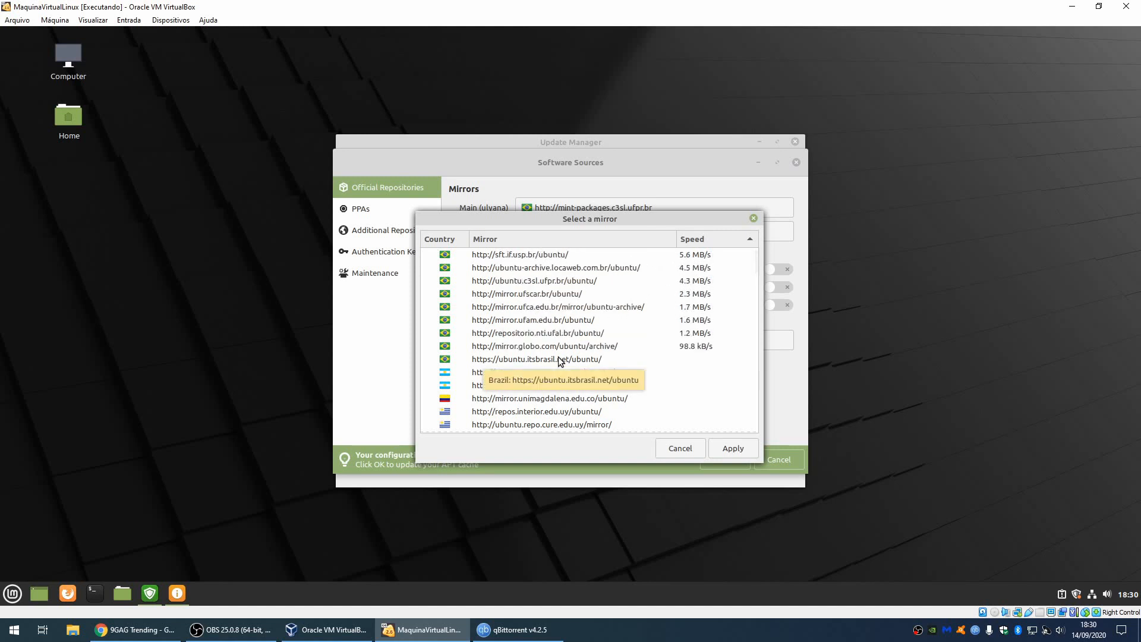
{"action": "left_click", "coordinate": [547, 255]}
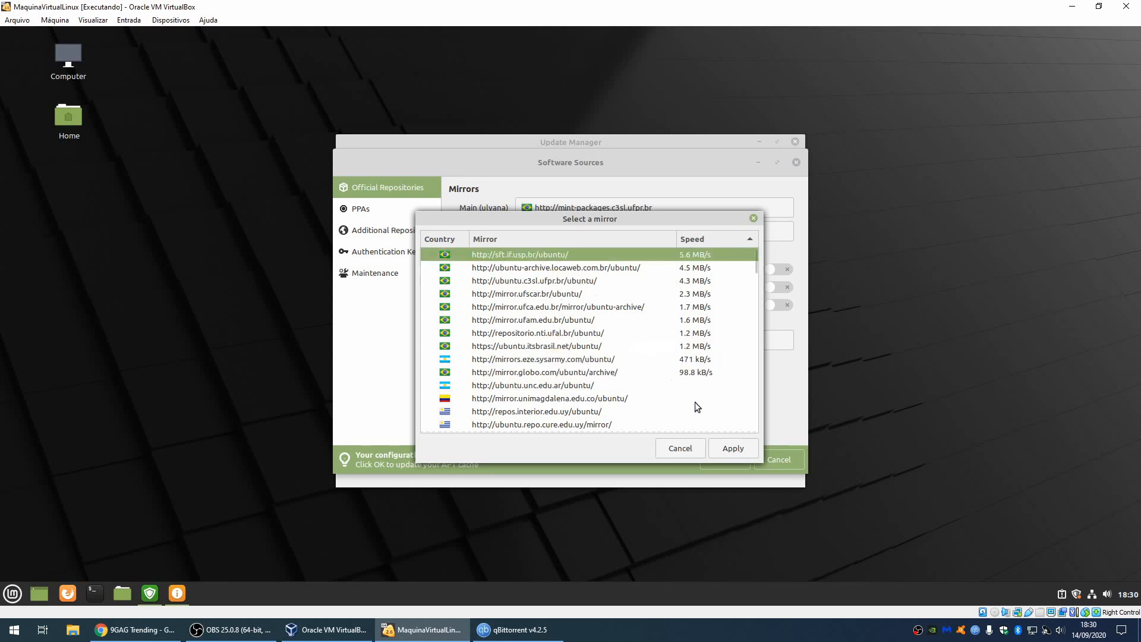
{"action": "left_click", "coordinate": [733, 450]}
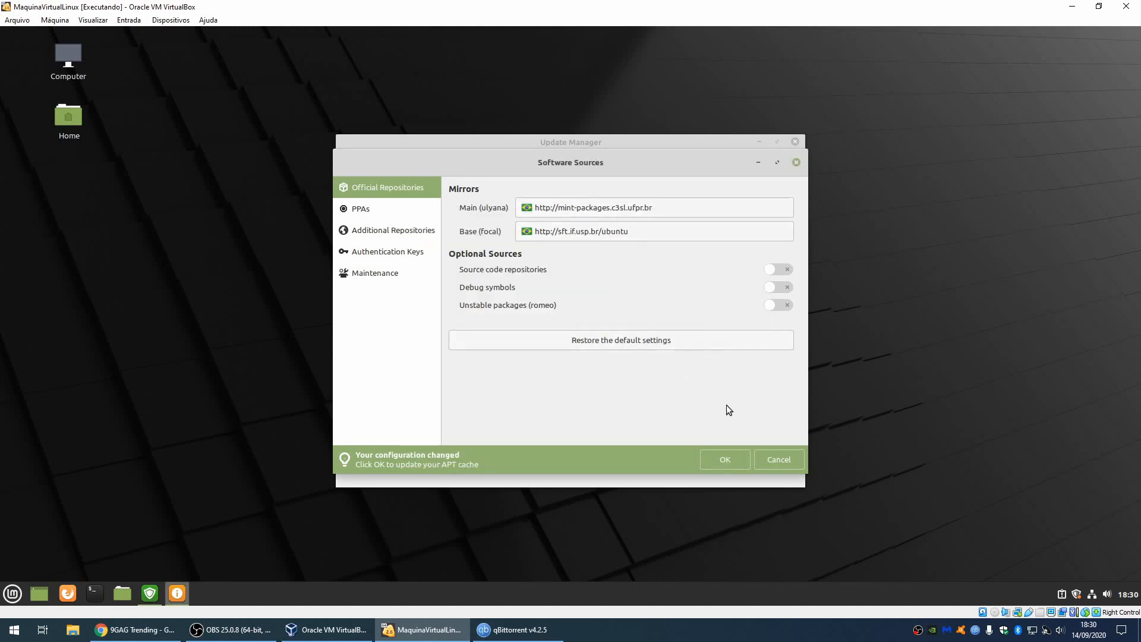
Step: Save the mirror changes, refresh the package cache, and close Software Sources
{"action": "left_click", "coordinate": [720, 459]}
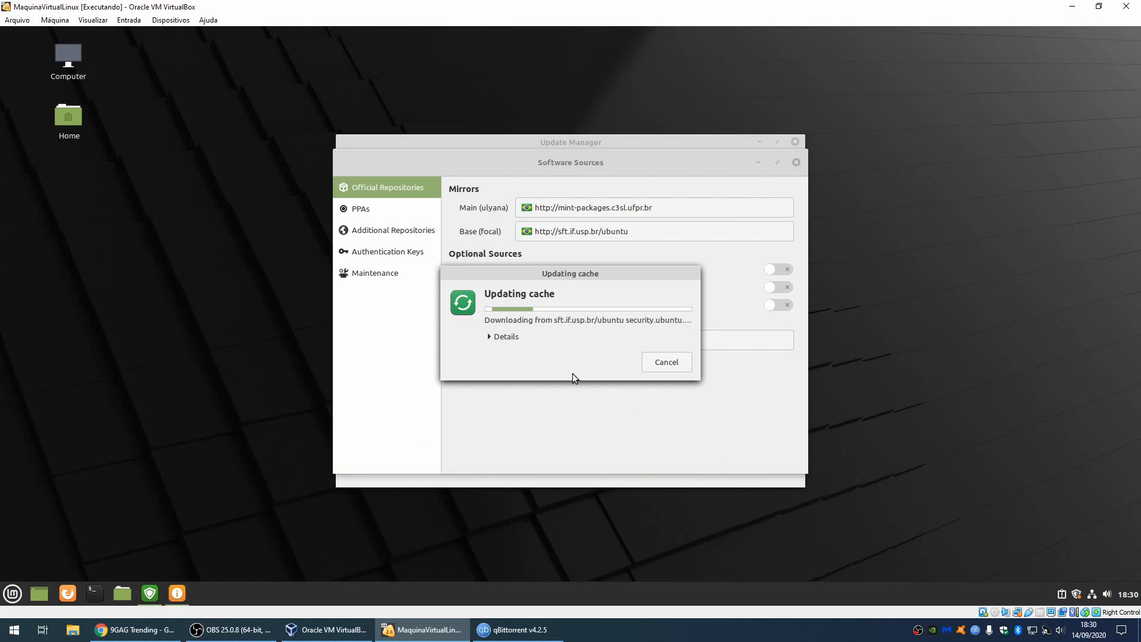
{"action": "left_click", "coordinate": [510, 337]}
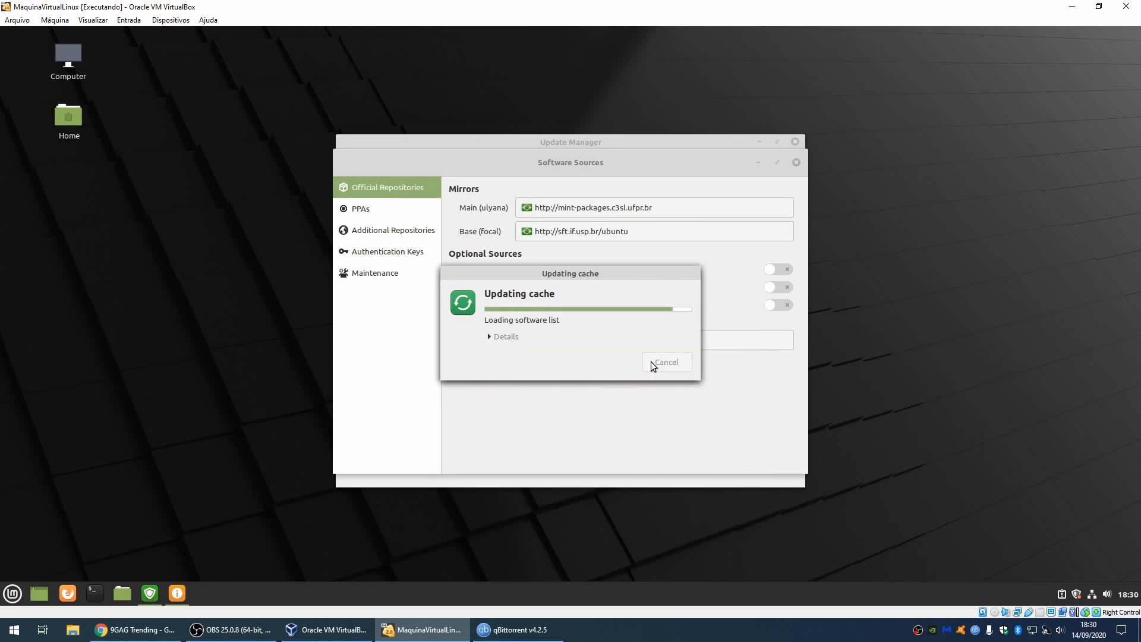
{"action": "left_click", "coordinate": [795, 164]}
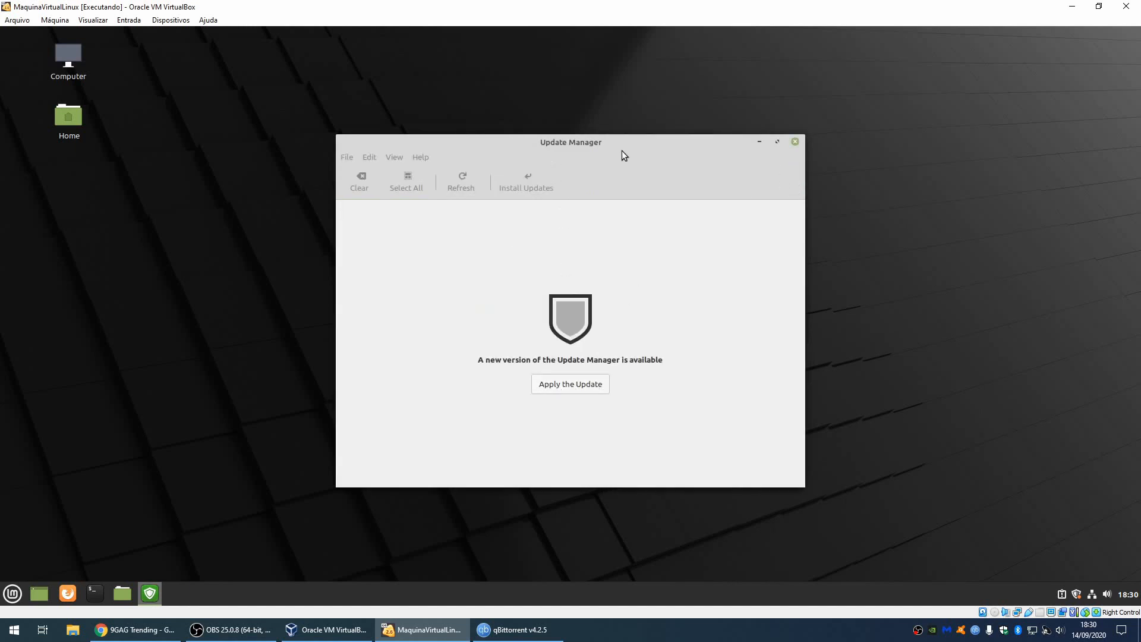
Step: Install the new Update Manager version, authenticating with the account password
{"action": "left_click", "coordinate": [583, 387]}
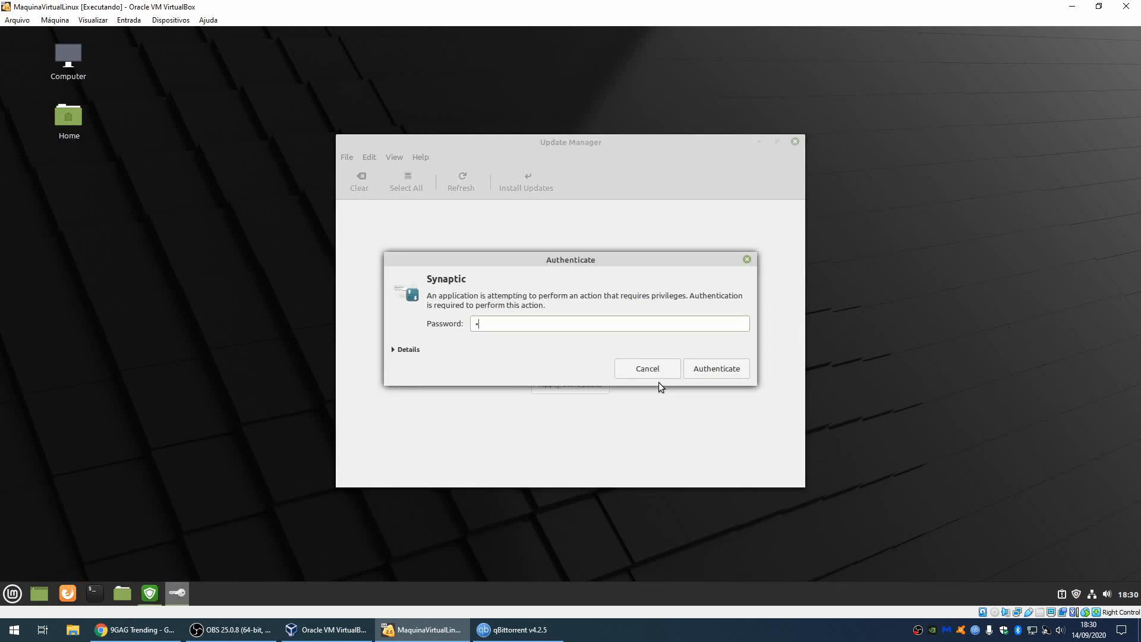
{"action": "type", "text": "••••"}
{"action": "left_click", "coordinate": [702, 370]}
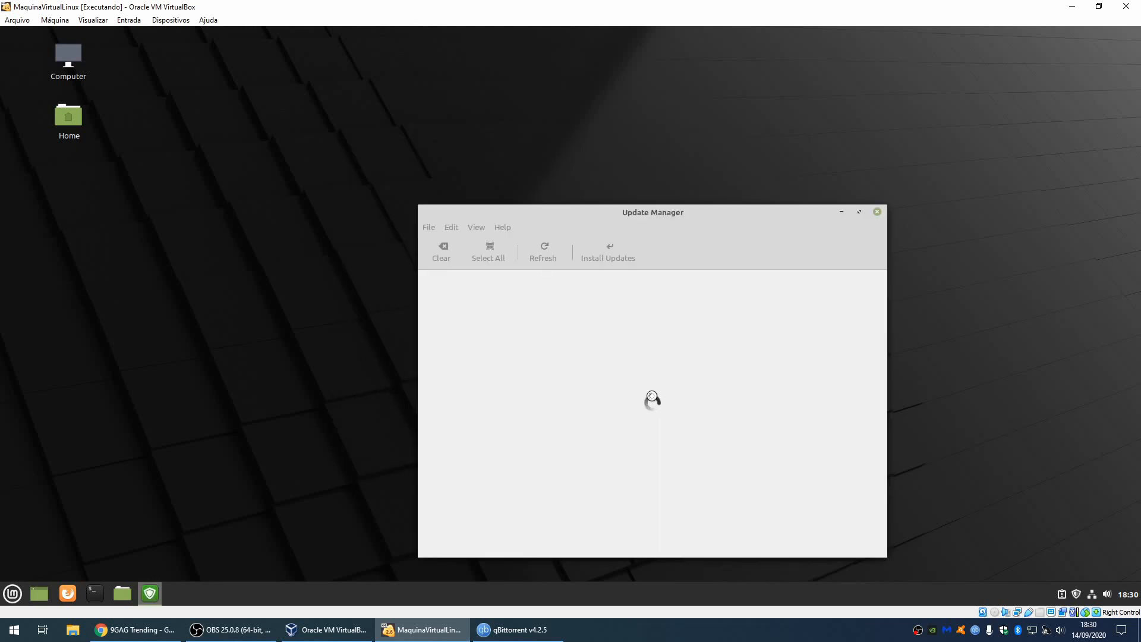
Step: Review the list of 110 available updates (363 MB), then close Update Manager
{"action": "left_click_drag", "start_coordinate": [640, 212], "coordinate": [559, 154]}
{"action": "scroll", "coordinate": [512, 344], "scroll_direction": "down", "scroll_amount": 3}
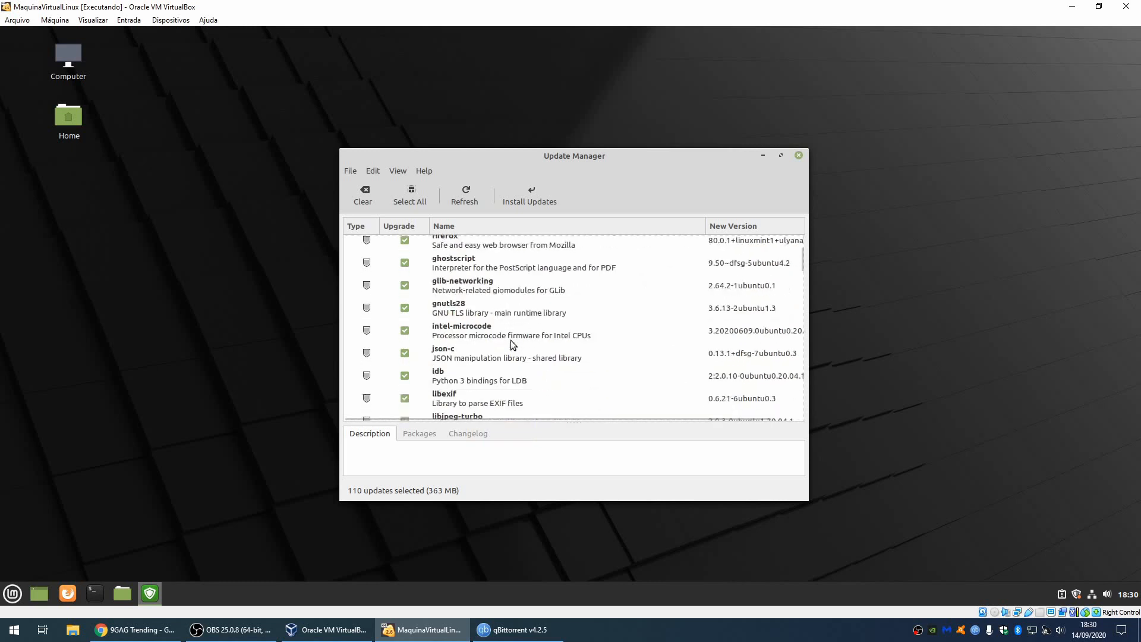
{"action": "scroll", "coordinate": [513, 344], "scroll_direction": "down", "scroll_amount": 4}
{"action": "scroll", "coordinate": [552, 348], "scroll_direction": "up", "scroll_amount": 10}
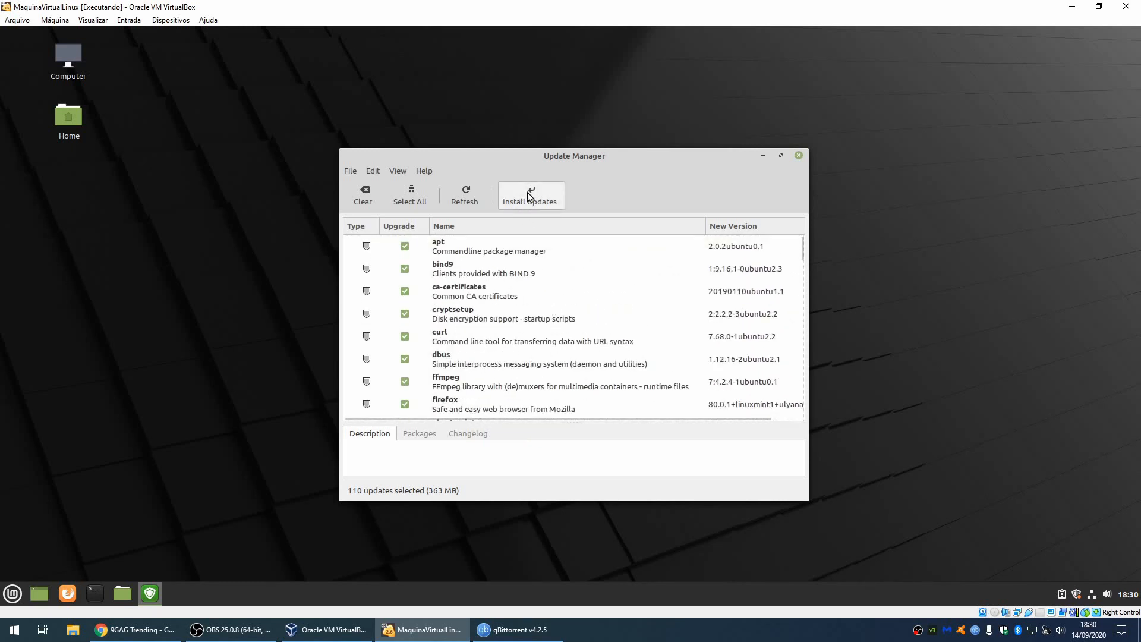
{"action": "left_click", "coordinate": [799, 156]}
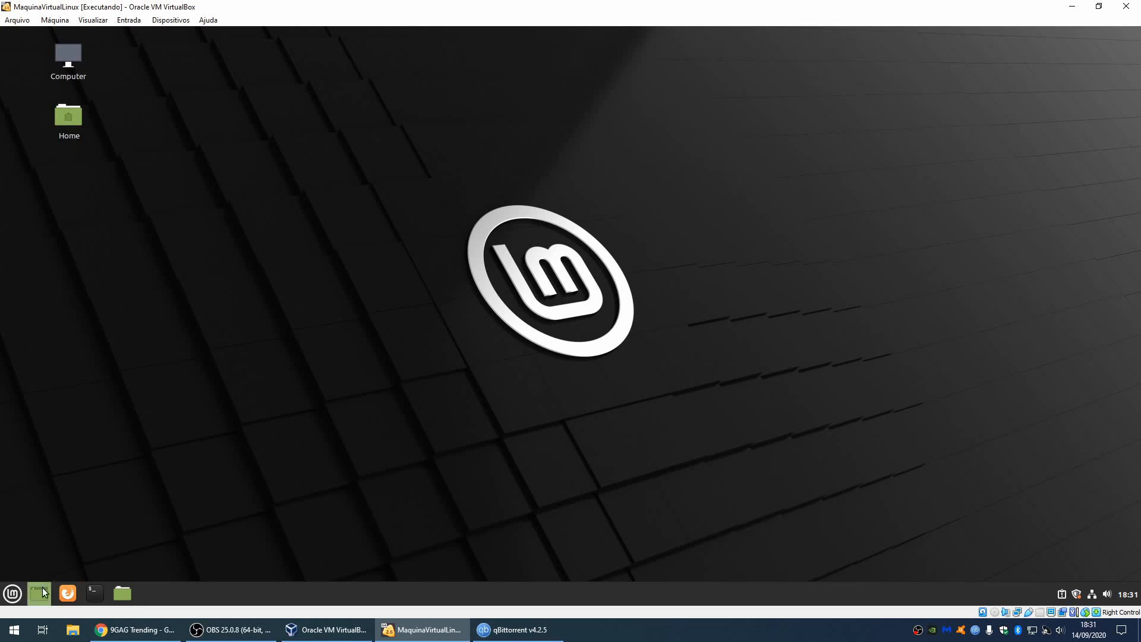
Step: Launch a guest terminal, then close MaquinaVirtualLinux with 'Salvar o estado da máquina'
{"action": "left_click", "coordinate": [95, 593]}
{"action": "left_click", "coordinate": [1126, 7]}
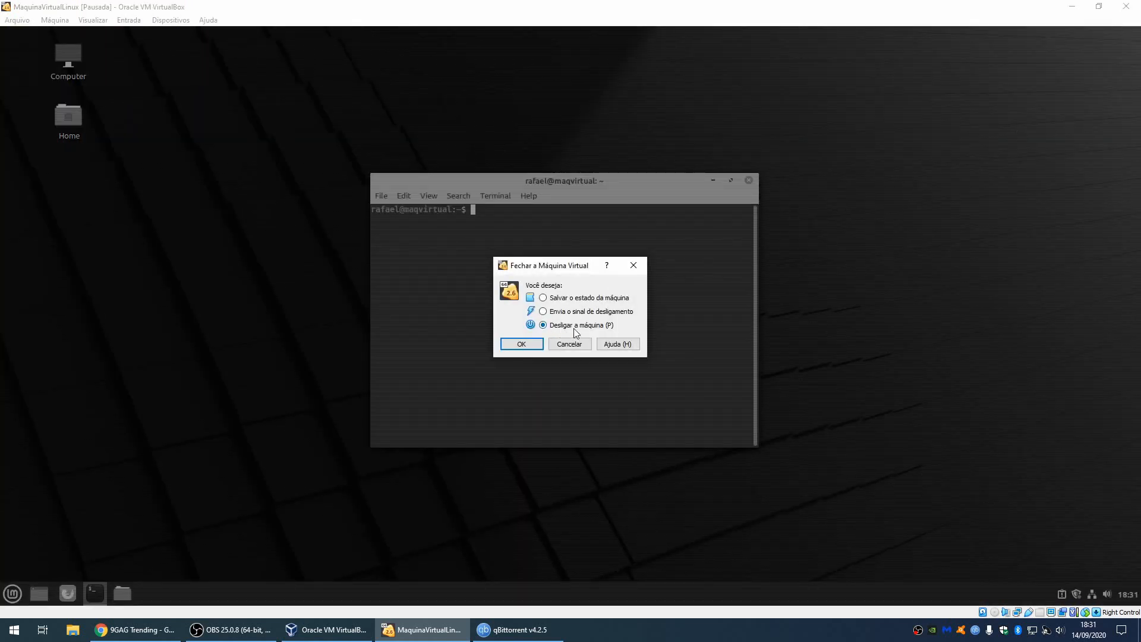
{"action": "left_click", "coordinate": [565, 299]}
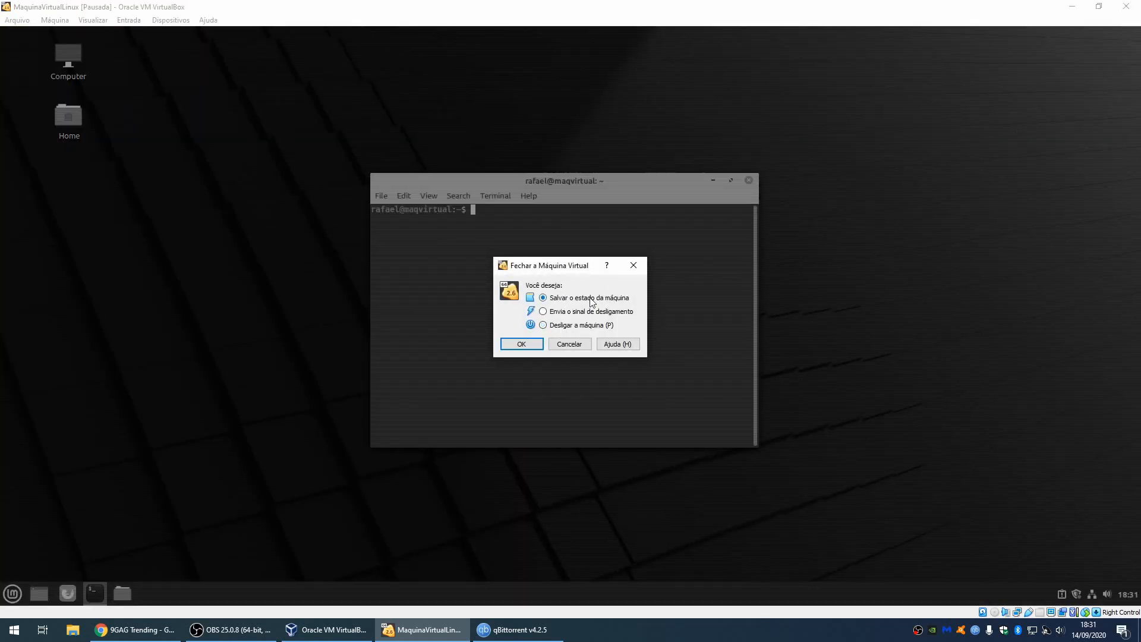
{"action": "left_click", "coordinate": [521, 344]}
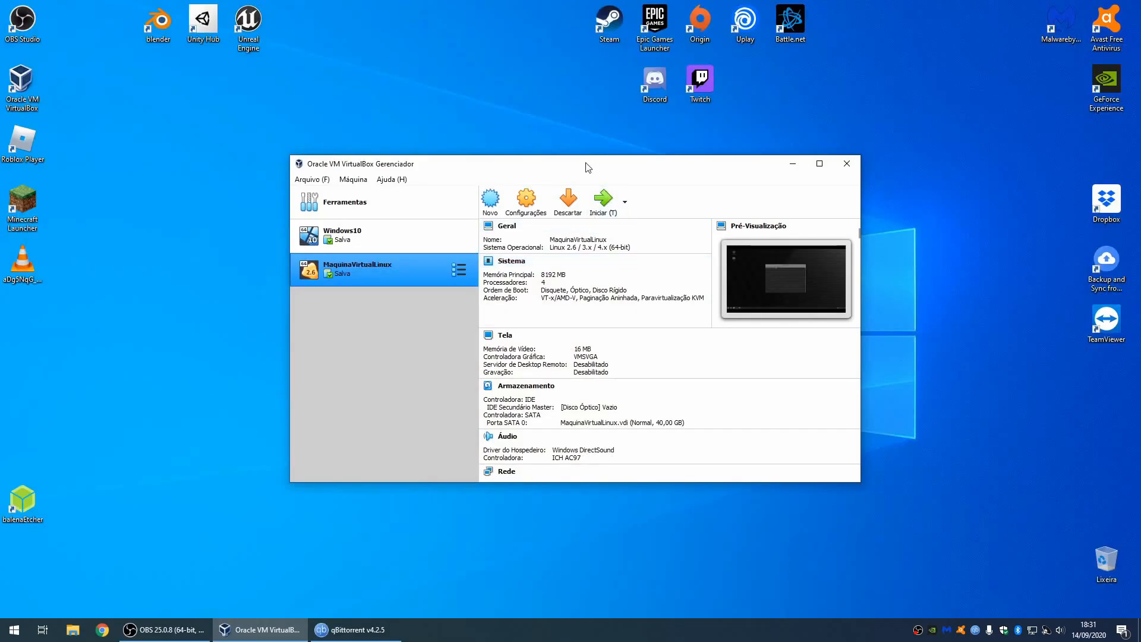
{"action": "left_click_drag", "start_coordinate": [588, 167], "coordinate": [569, 152]}
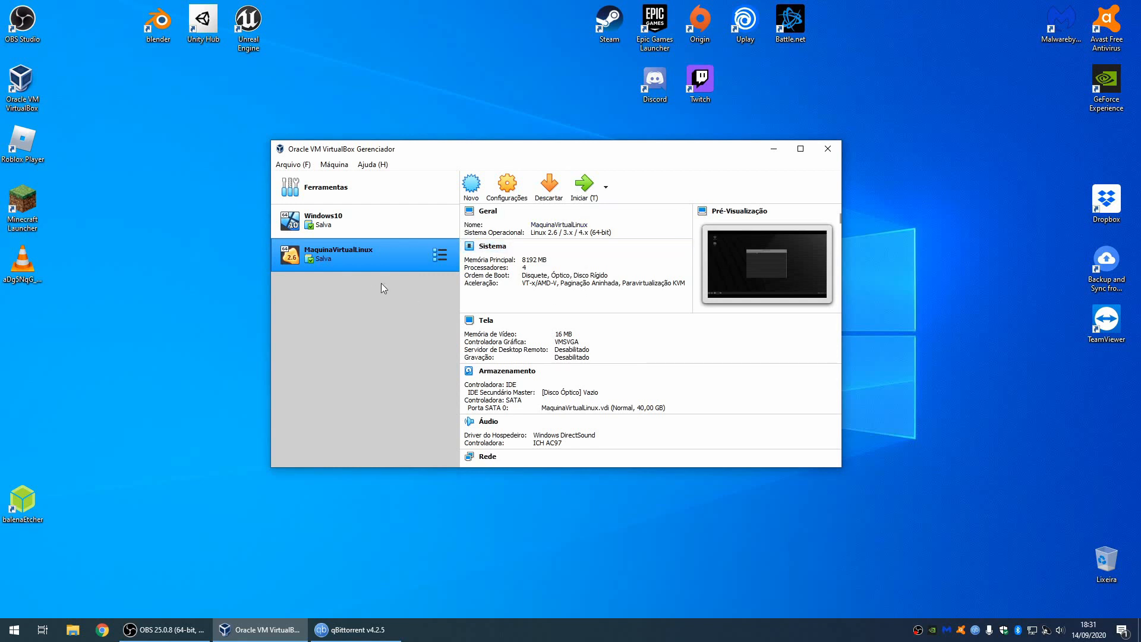
Step: Restore MaquinaVirtualLinux from its saved state and dismiss the Auto-capturar teclado notice
{"action": "left_click", "coordinate": [584, 184]}
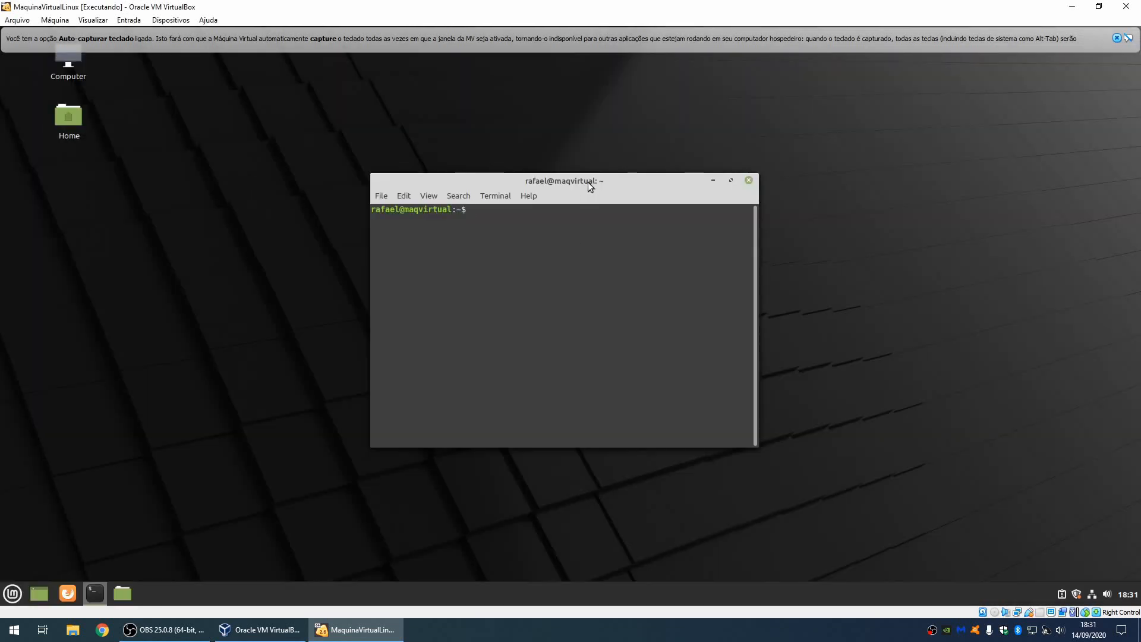
{"action": "left_click", "coordinate": [1117, 38]}
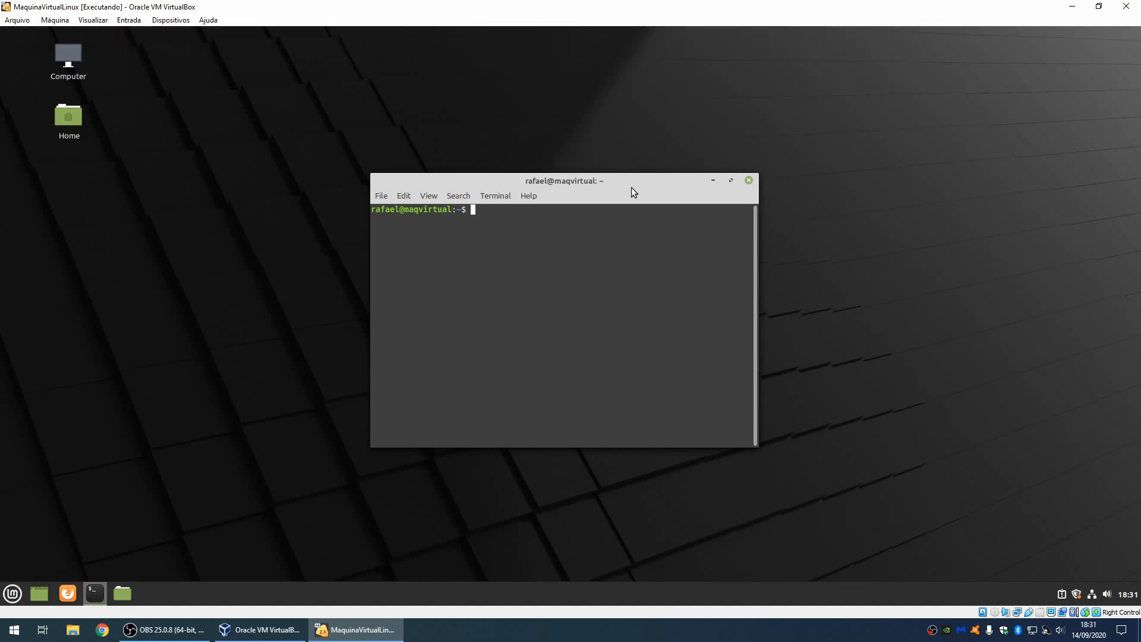